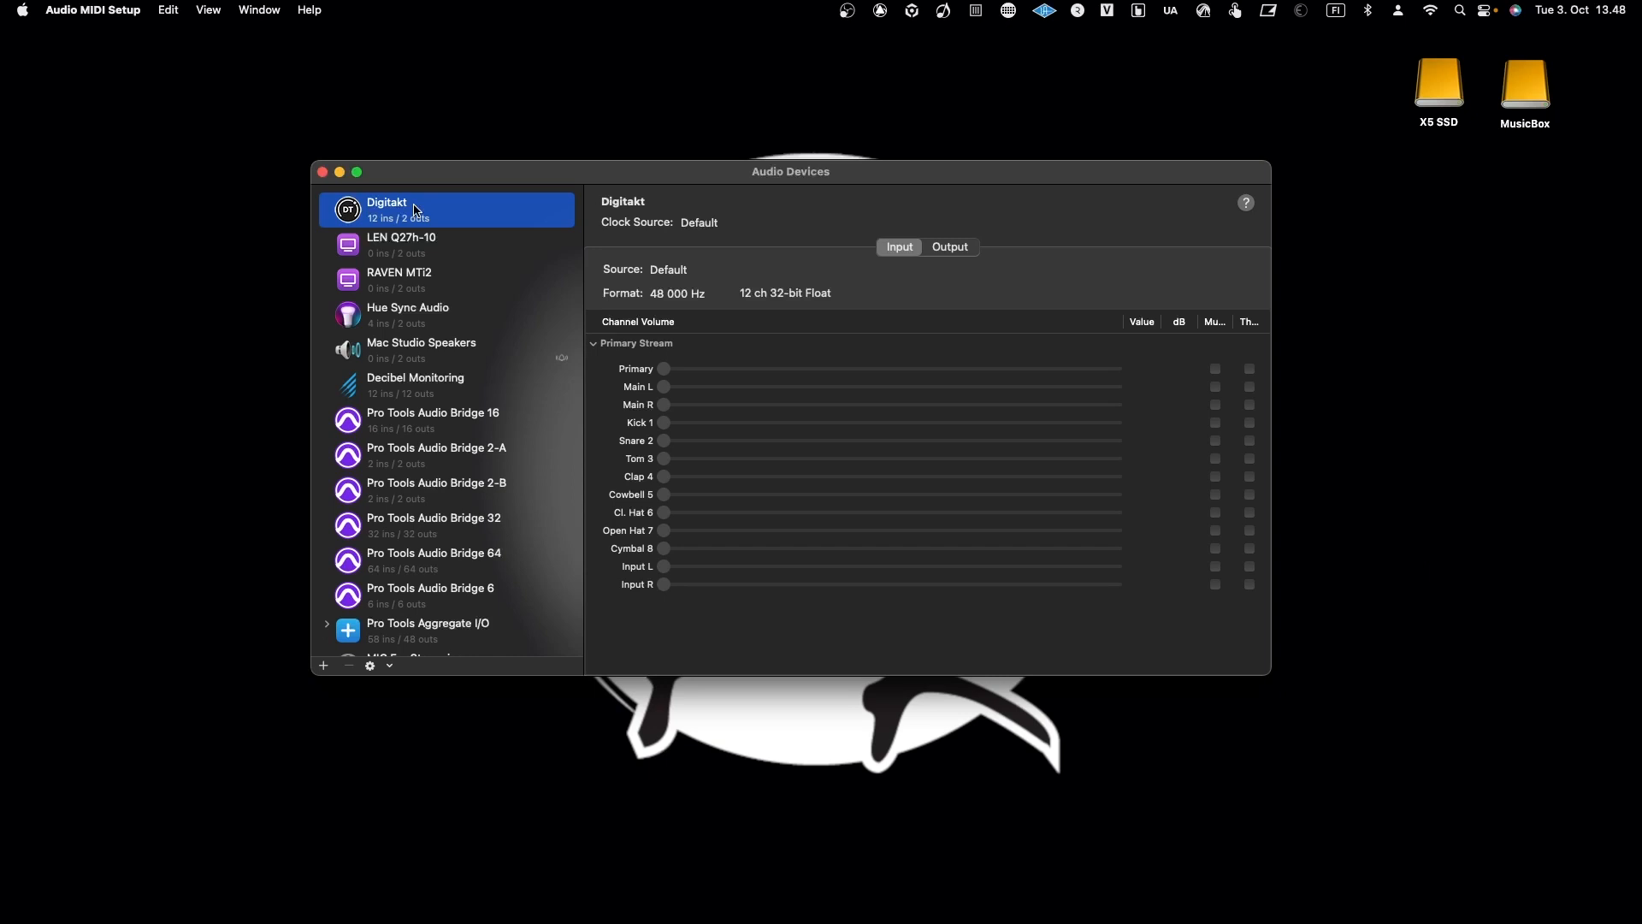
Step: Look over the Digitakt's output and input channels in the audio device list
left_click(939, 248)
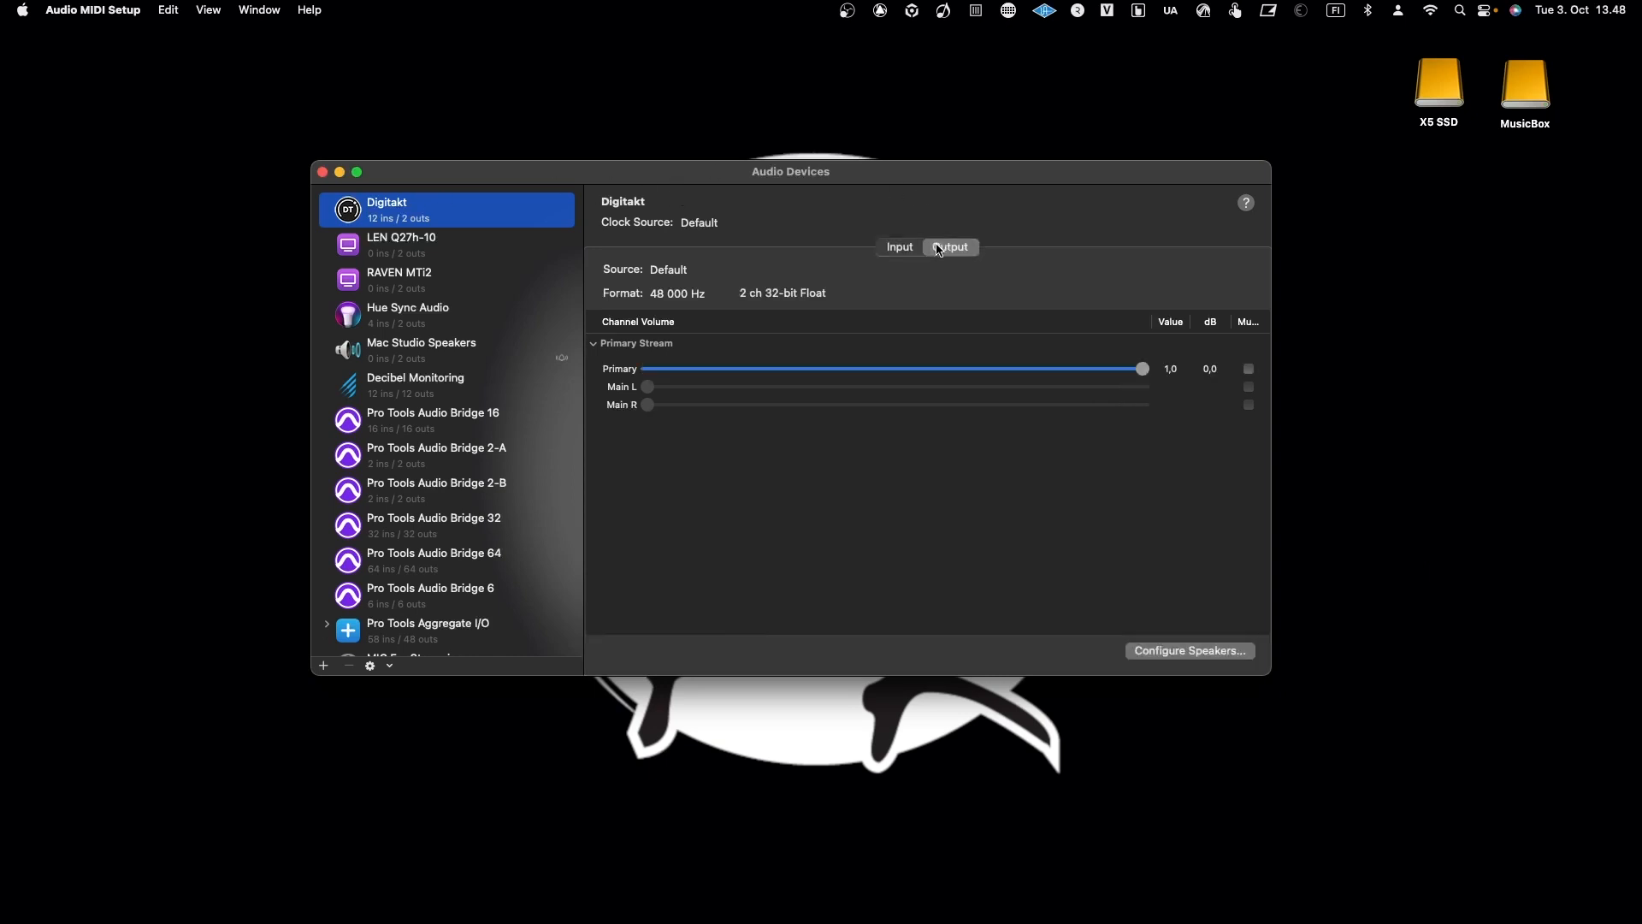
left_click(908, 249)
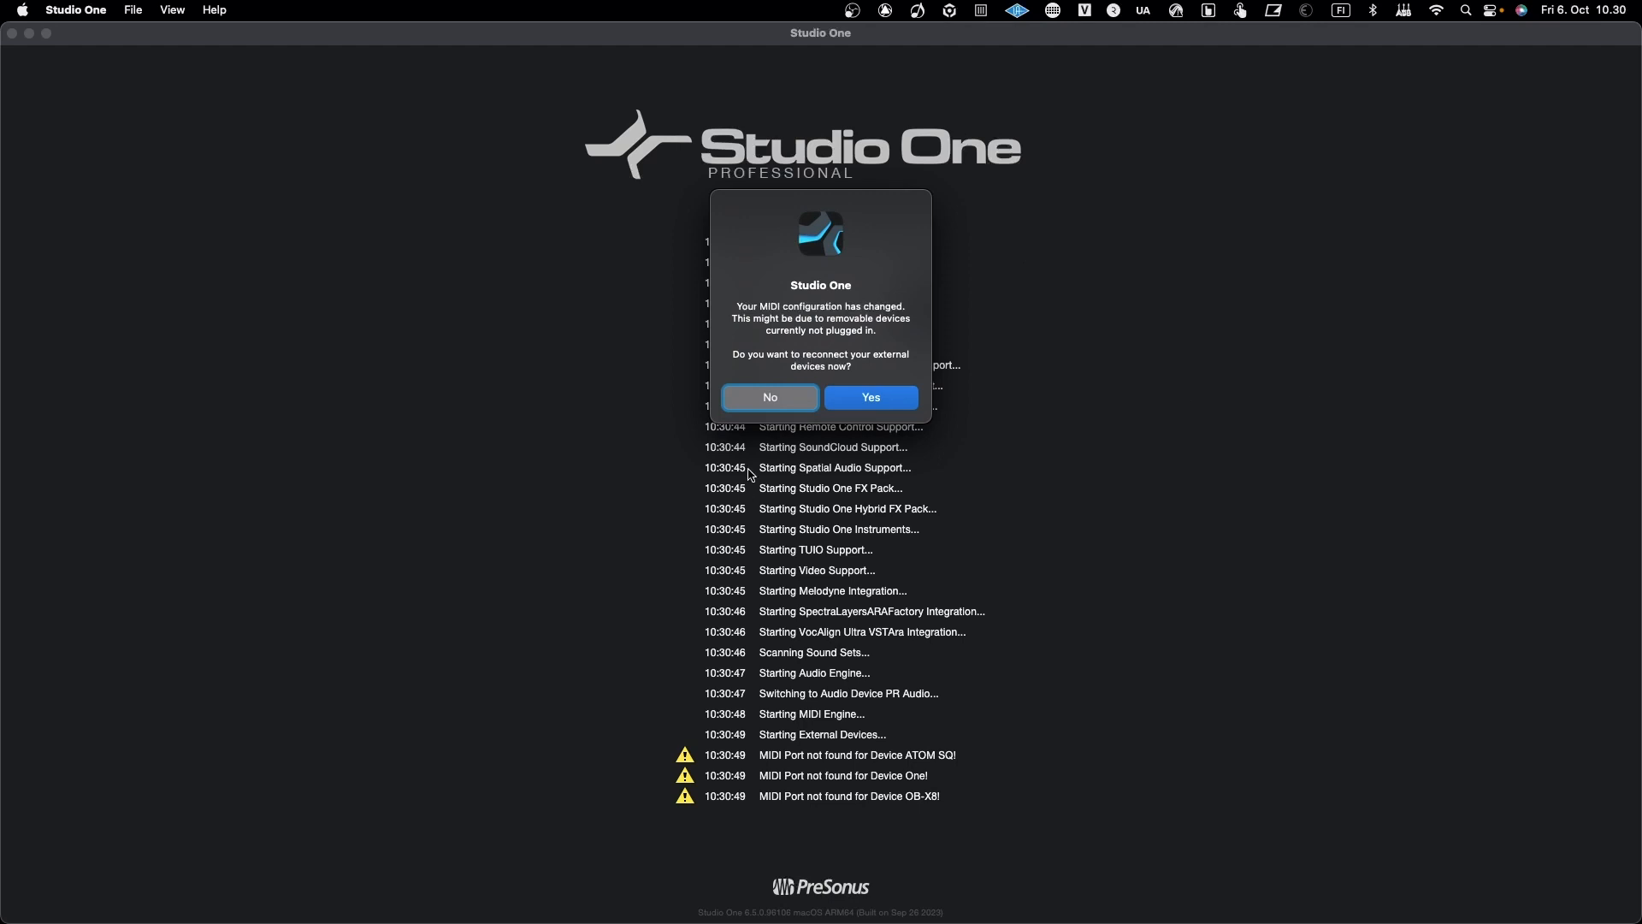
Step: In Studio One, decline reconnecting the external devices and create a new song from the Record and Mix template at 48.0 kHz
left_click(766, 400)
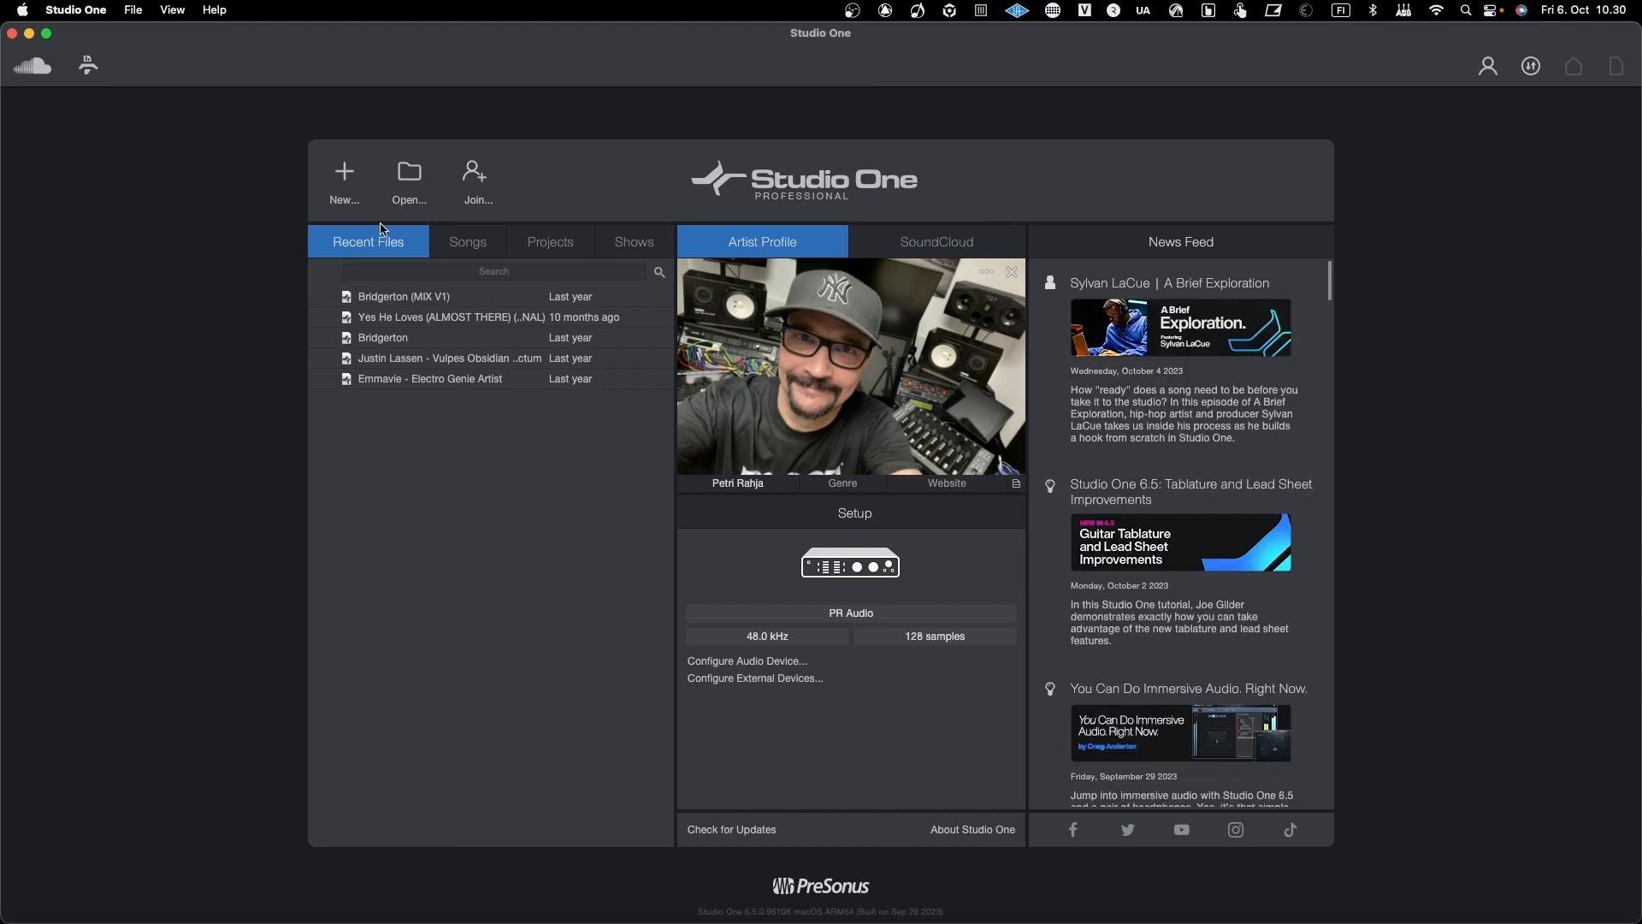
left_click(347, 174)
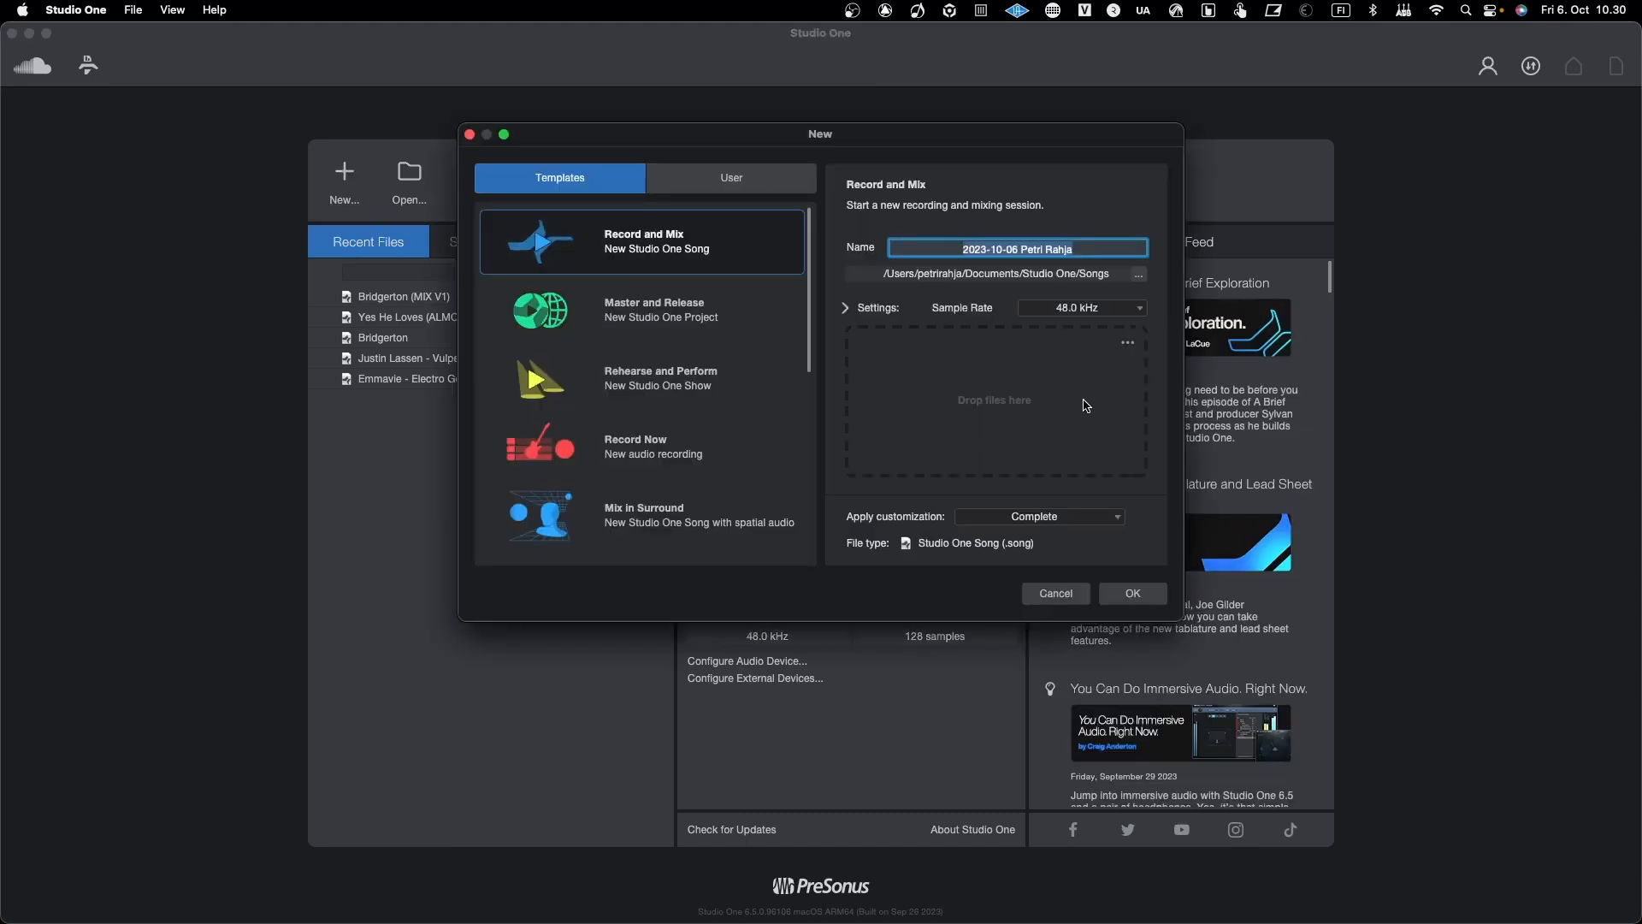
left_click(1149, 599)
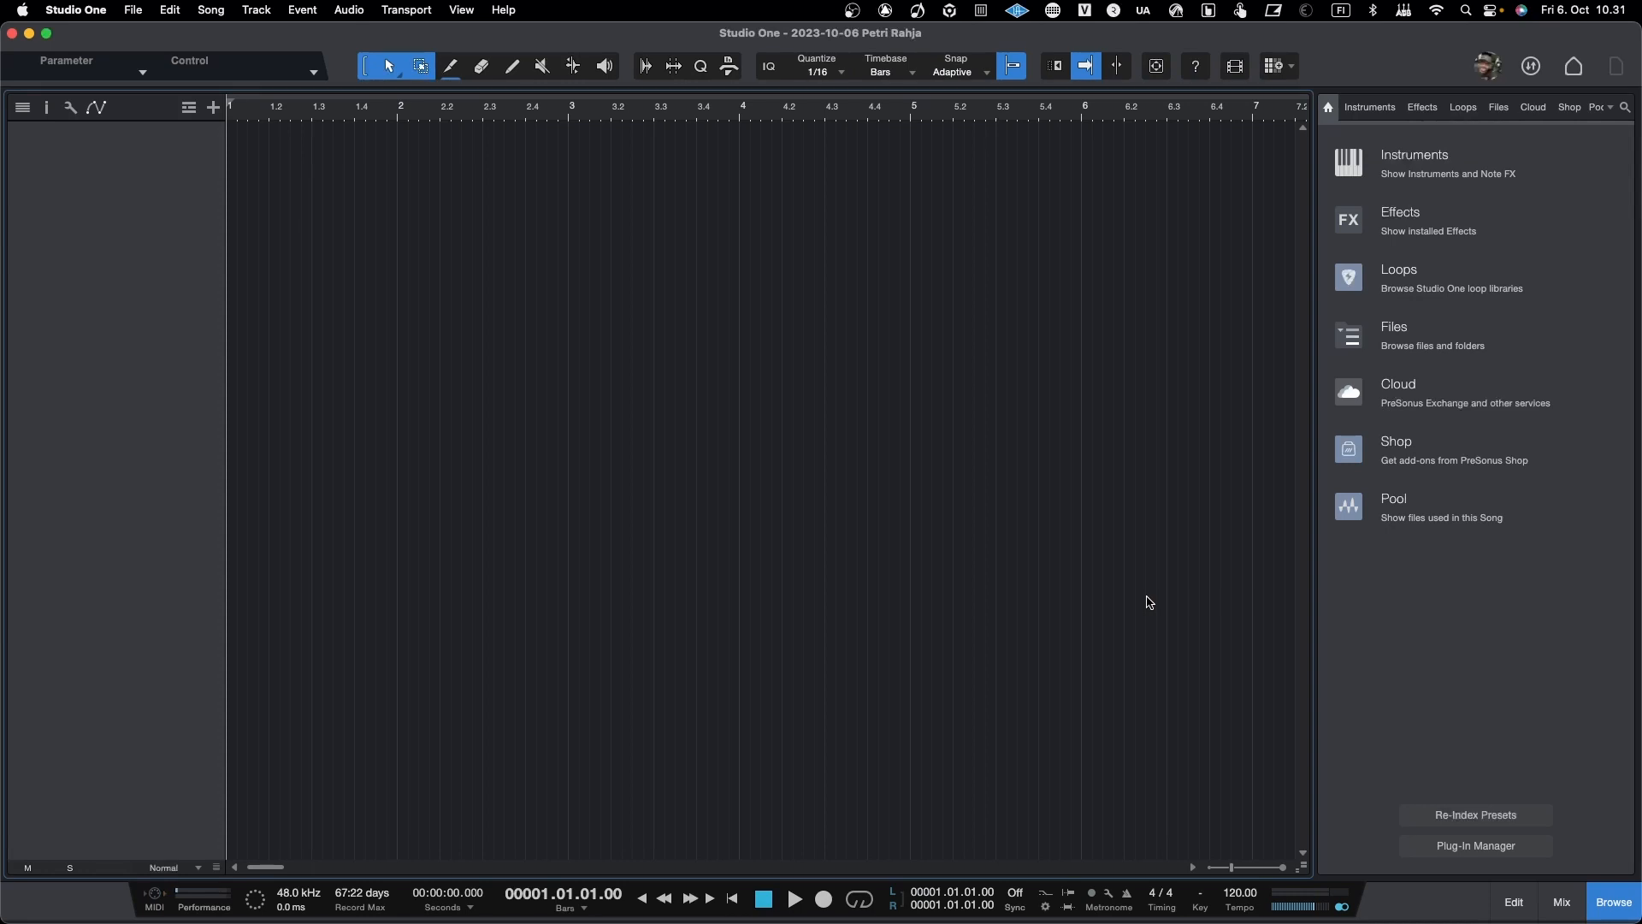
Step: Add two mono audio tracks named TR with Input L as input and Main as output
key("t")
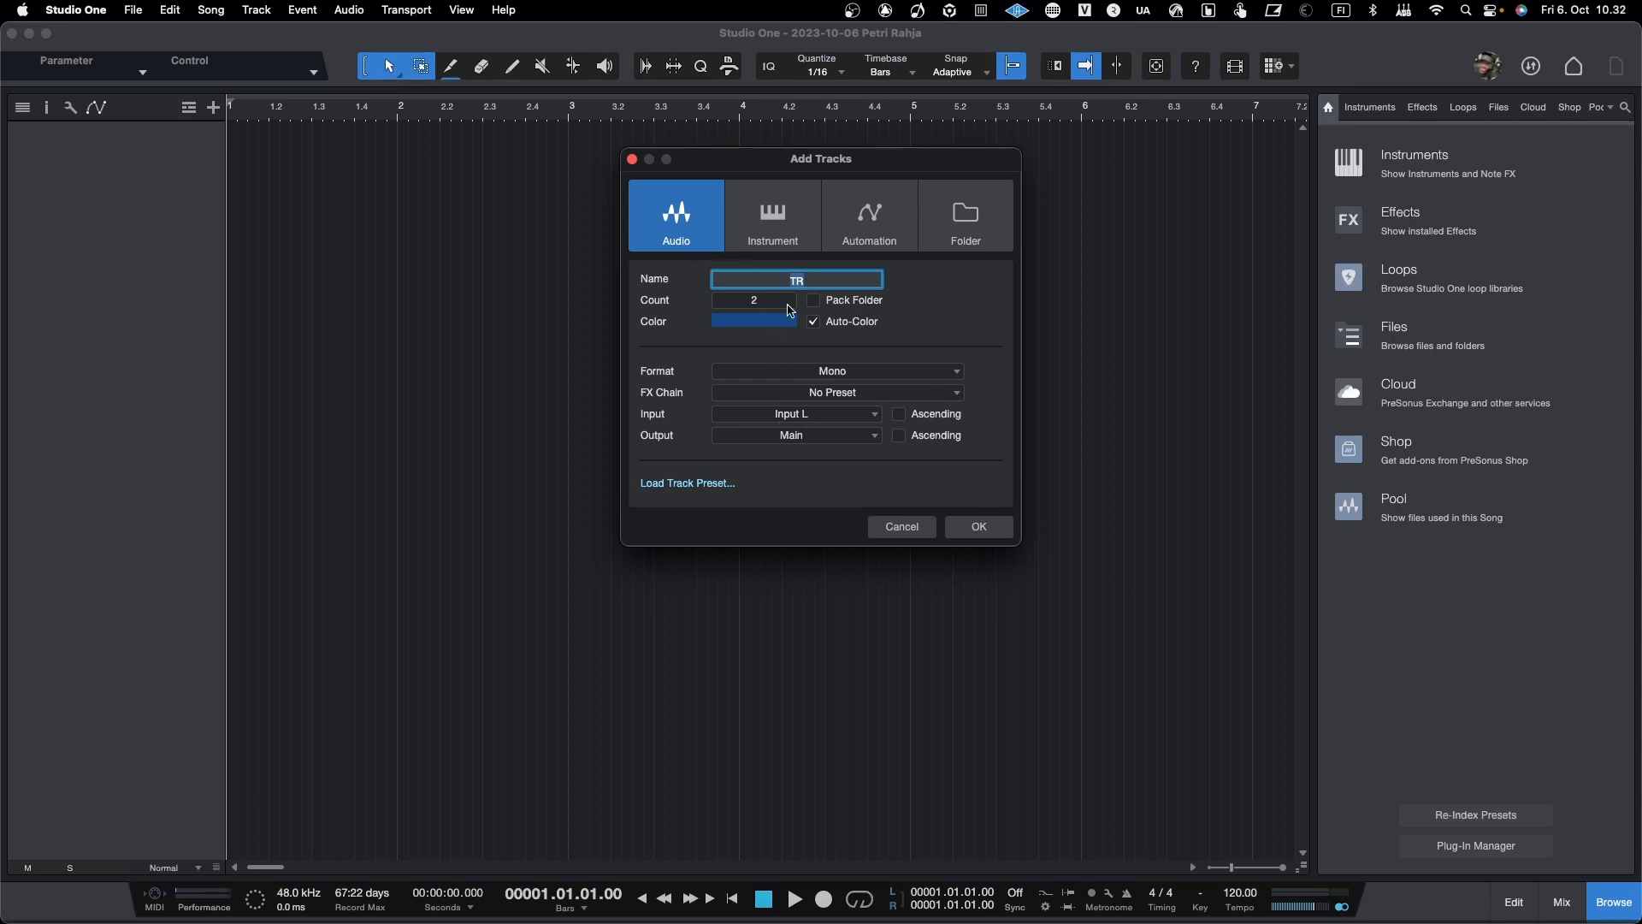
left_click(779, 415)
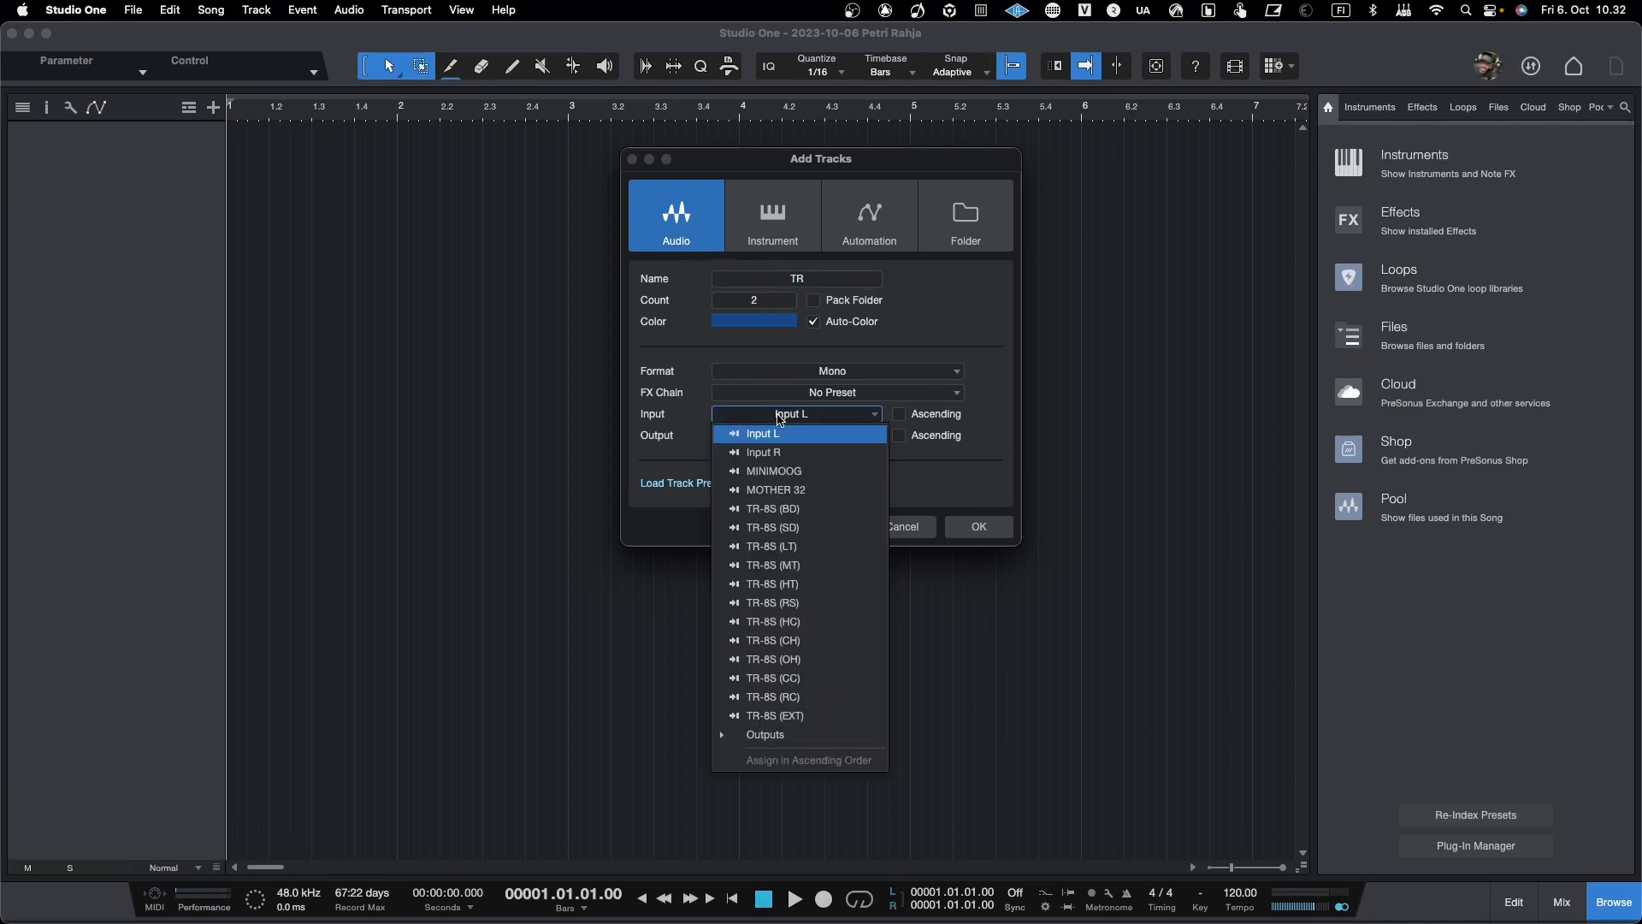
left_click(918, 323)
left_click(839, 419)
left_click(839, 419)
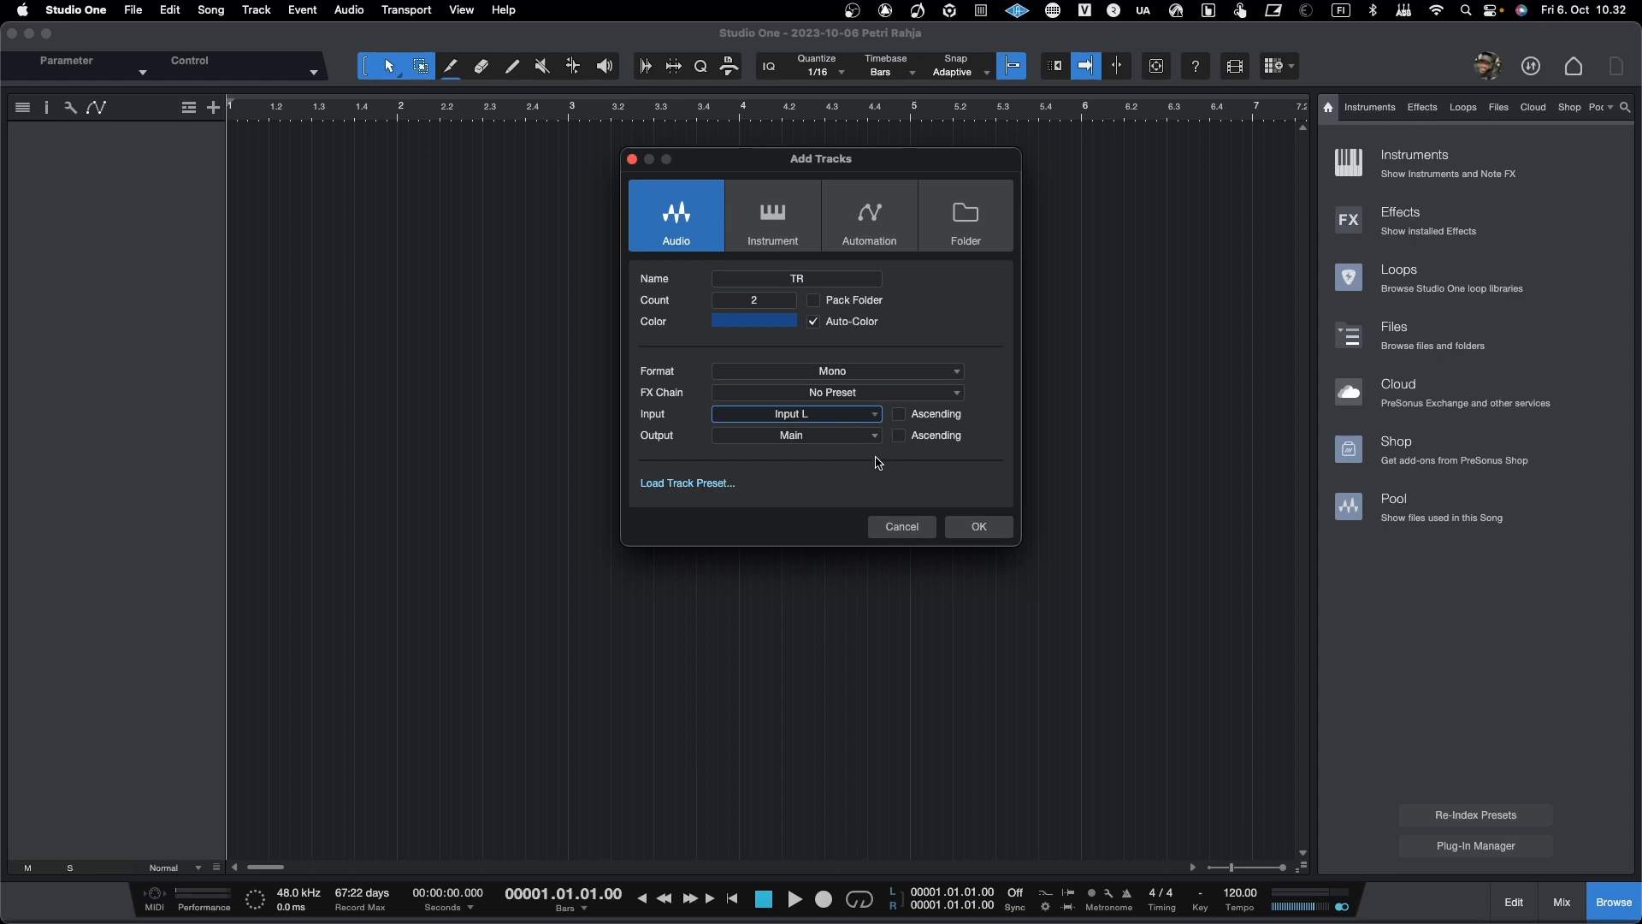
left_click(980, 529)
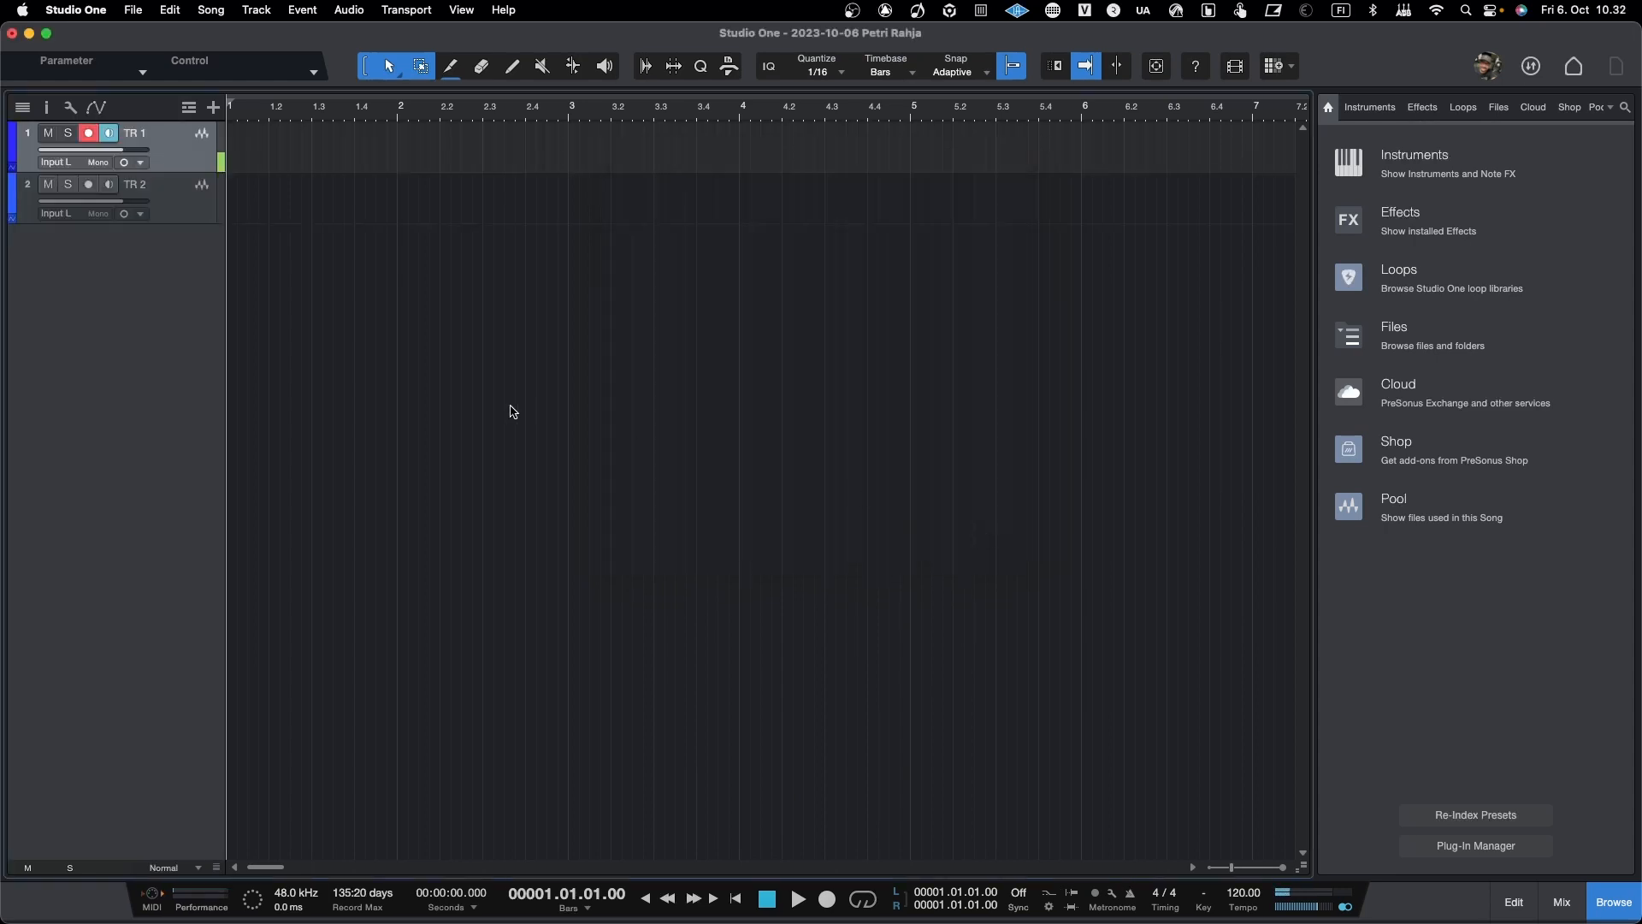
Step: Set the input of tracks TR 1 and TR 2 to None
left_click(76, 167)
left_click(77, 179)
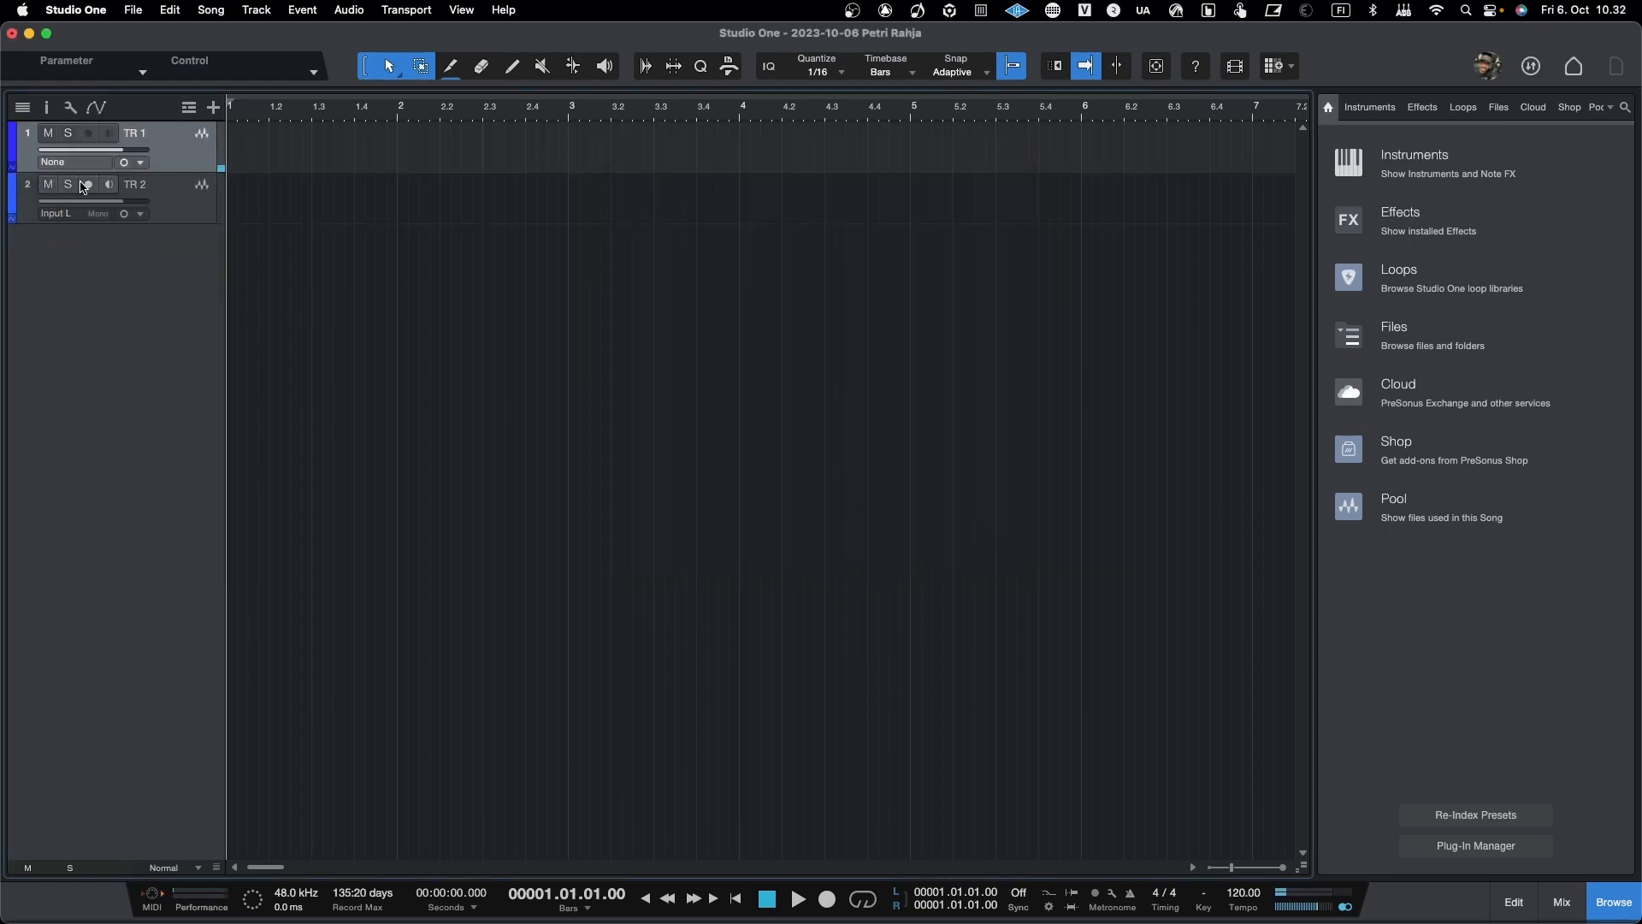
left_click(76, 221)
left_click(77, 229)
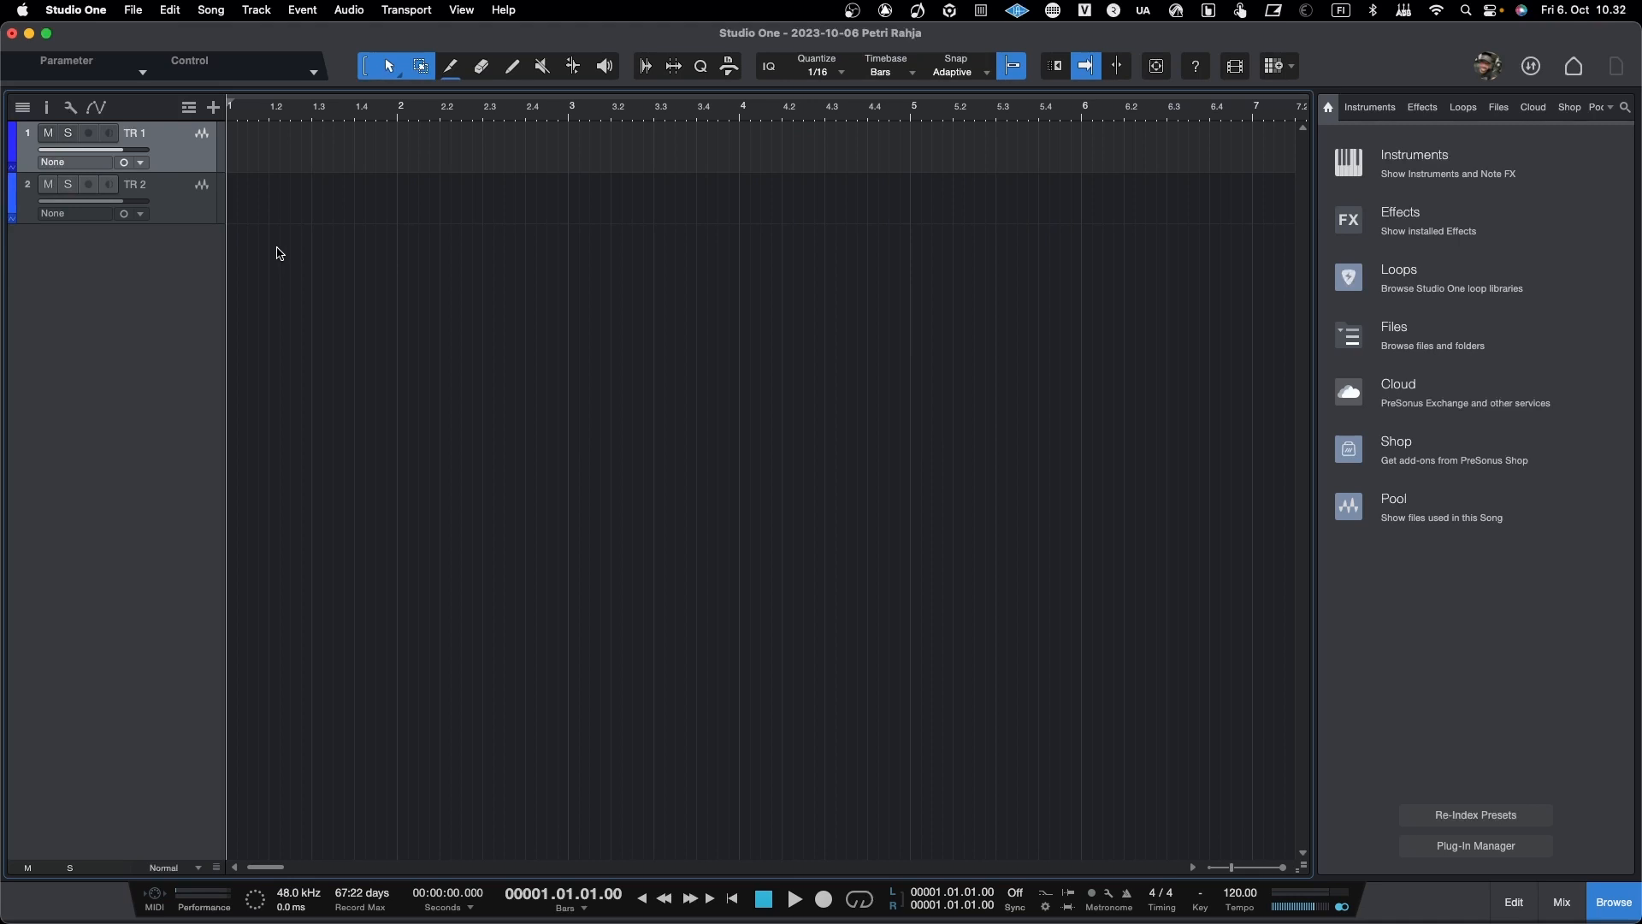
Step: Set the playback and recording device to Digitakt in the audio setup preferences and apply the change
left_click(75, 9)
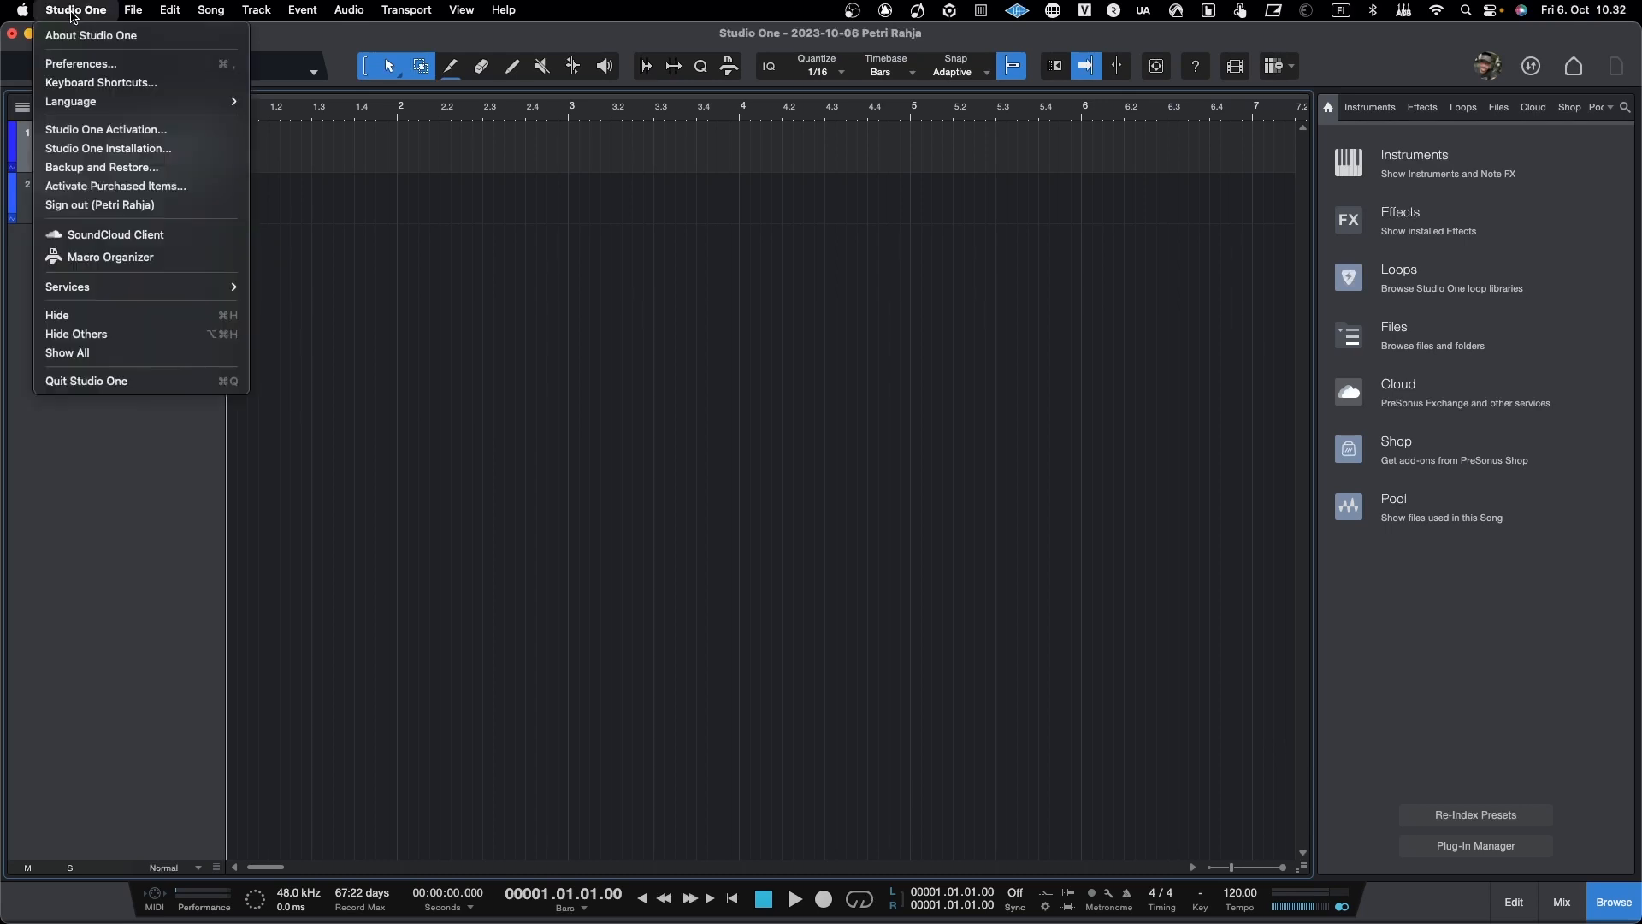
left_click(79, 66)
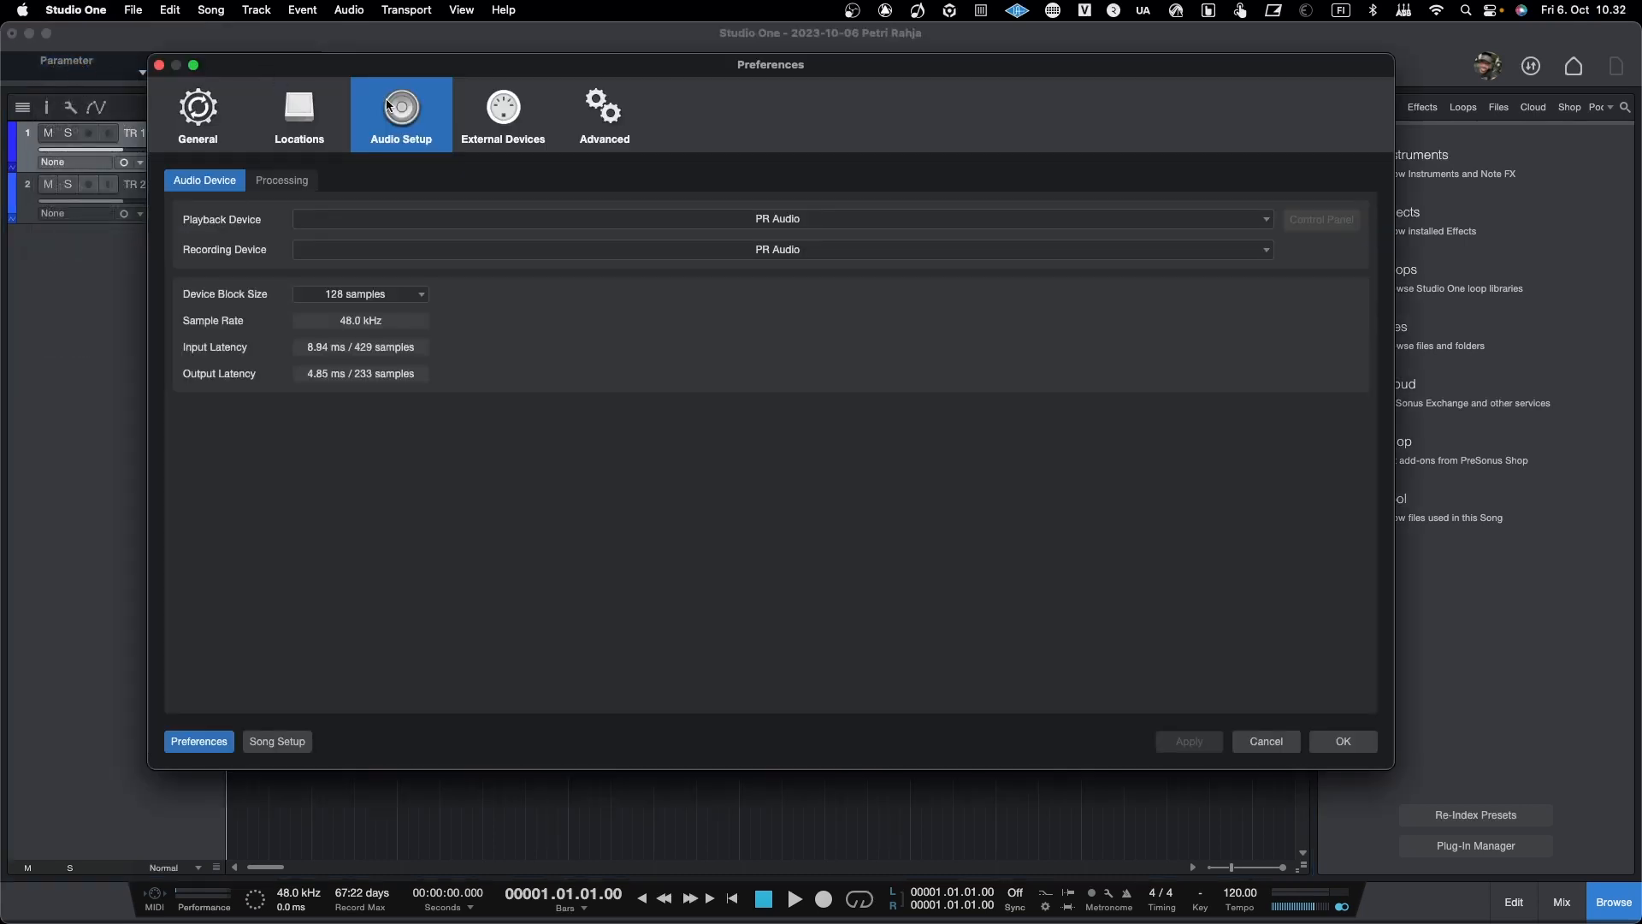
left_click(311, 115)
left_click(200, 120)
left_click(294, 121)
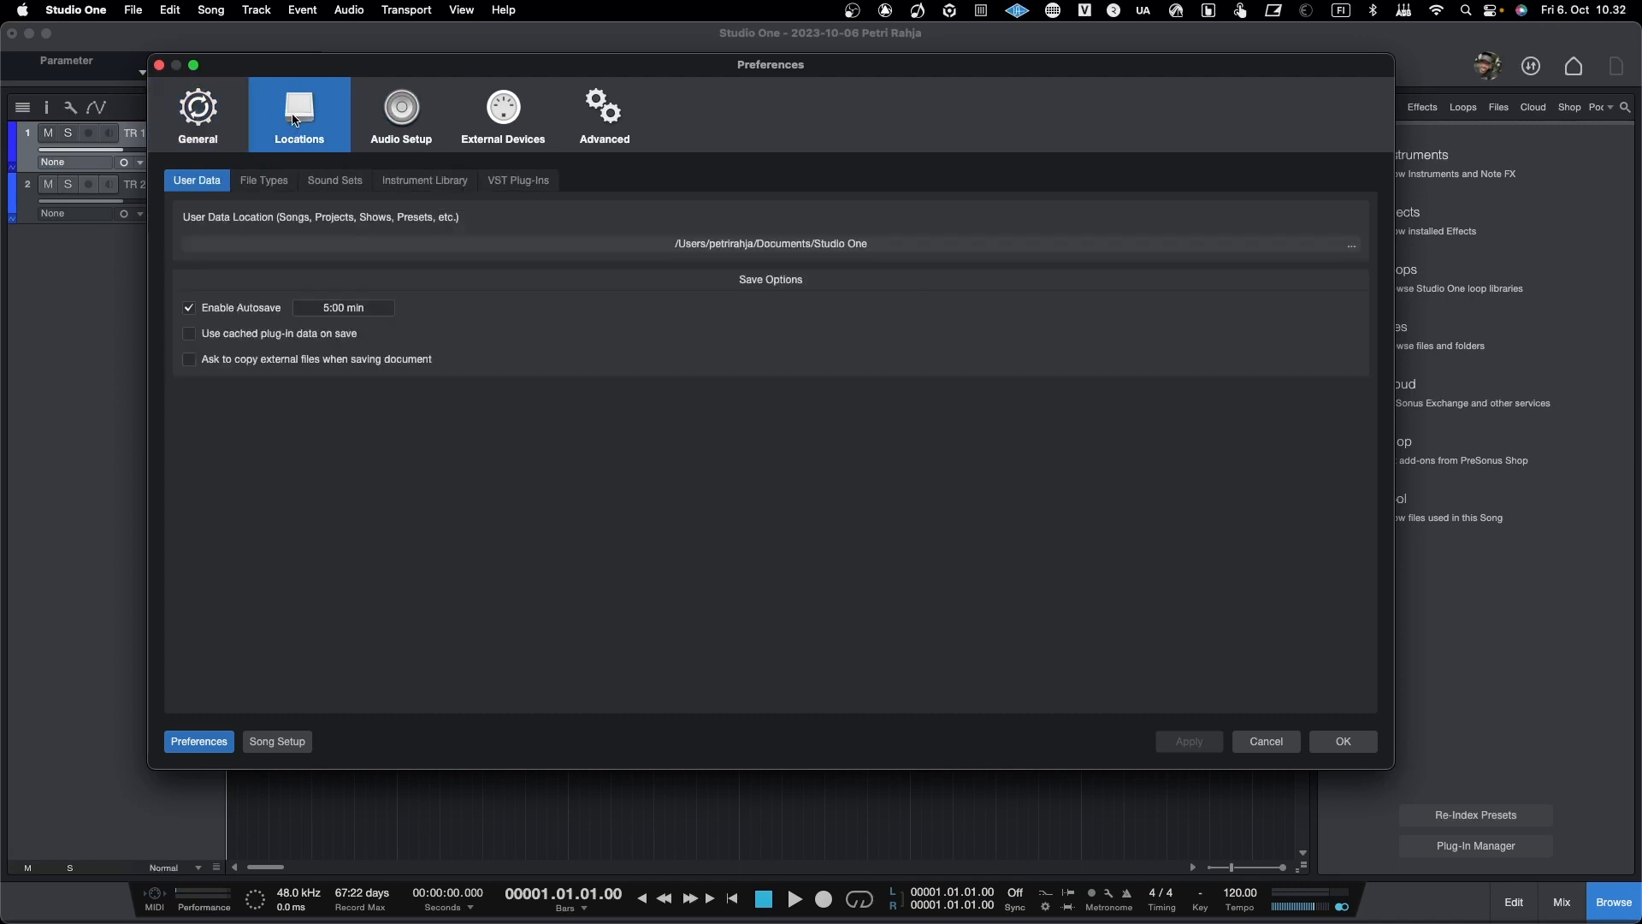
left_click(200, 120)
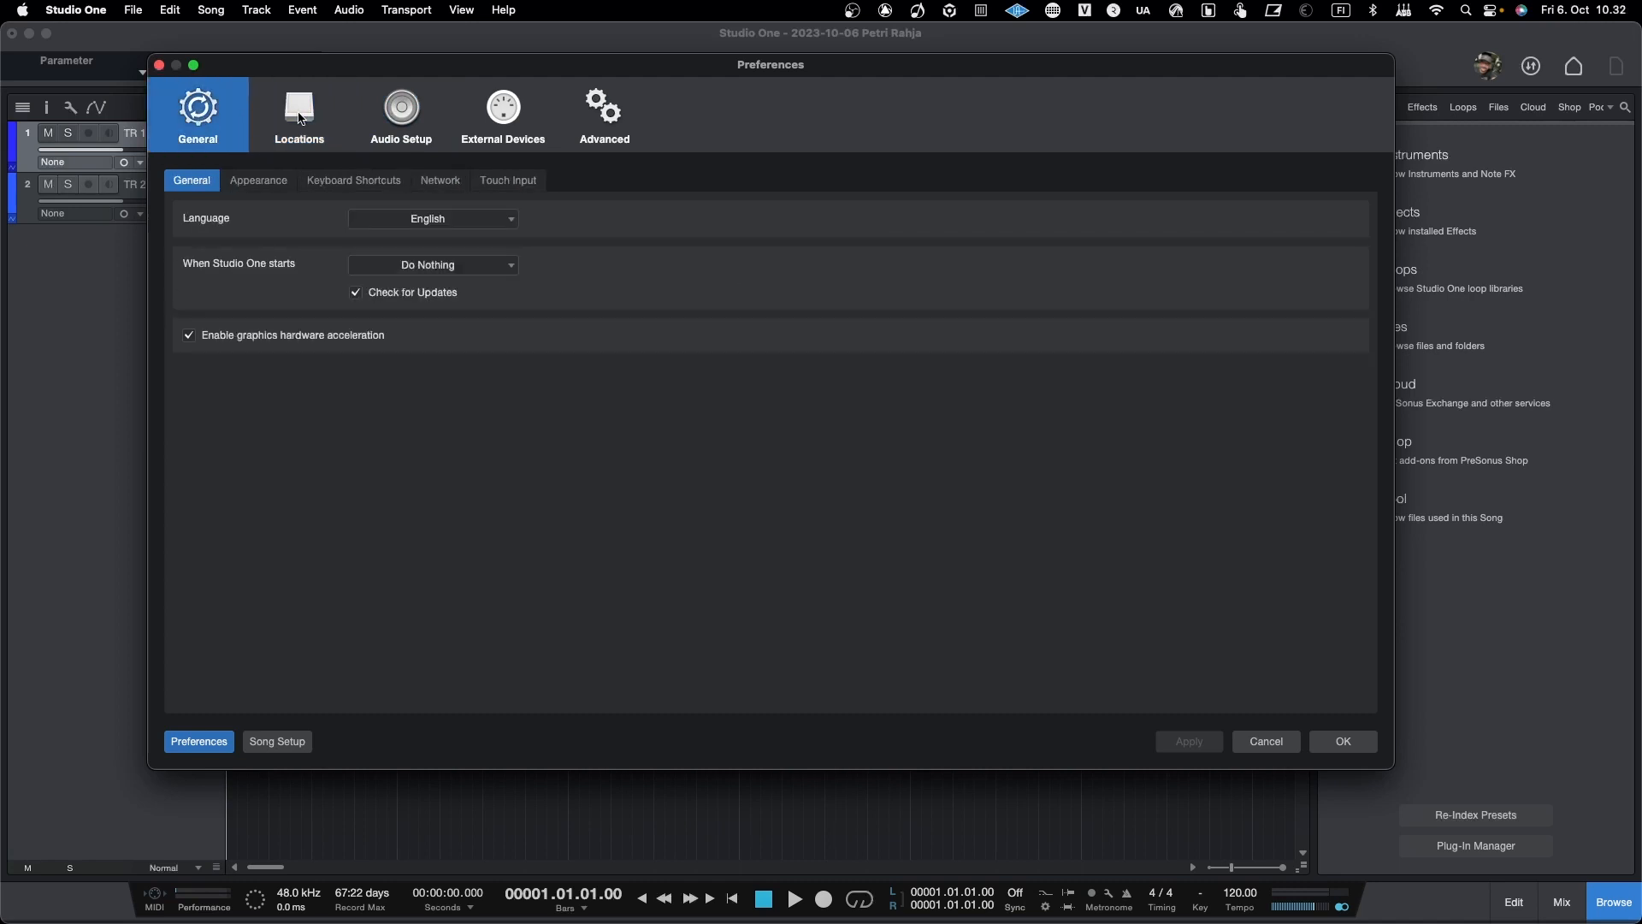
left_click(405, 111)
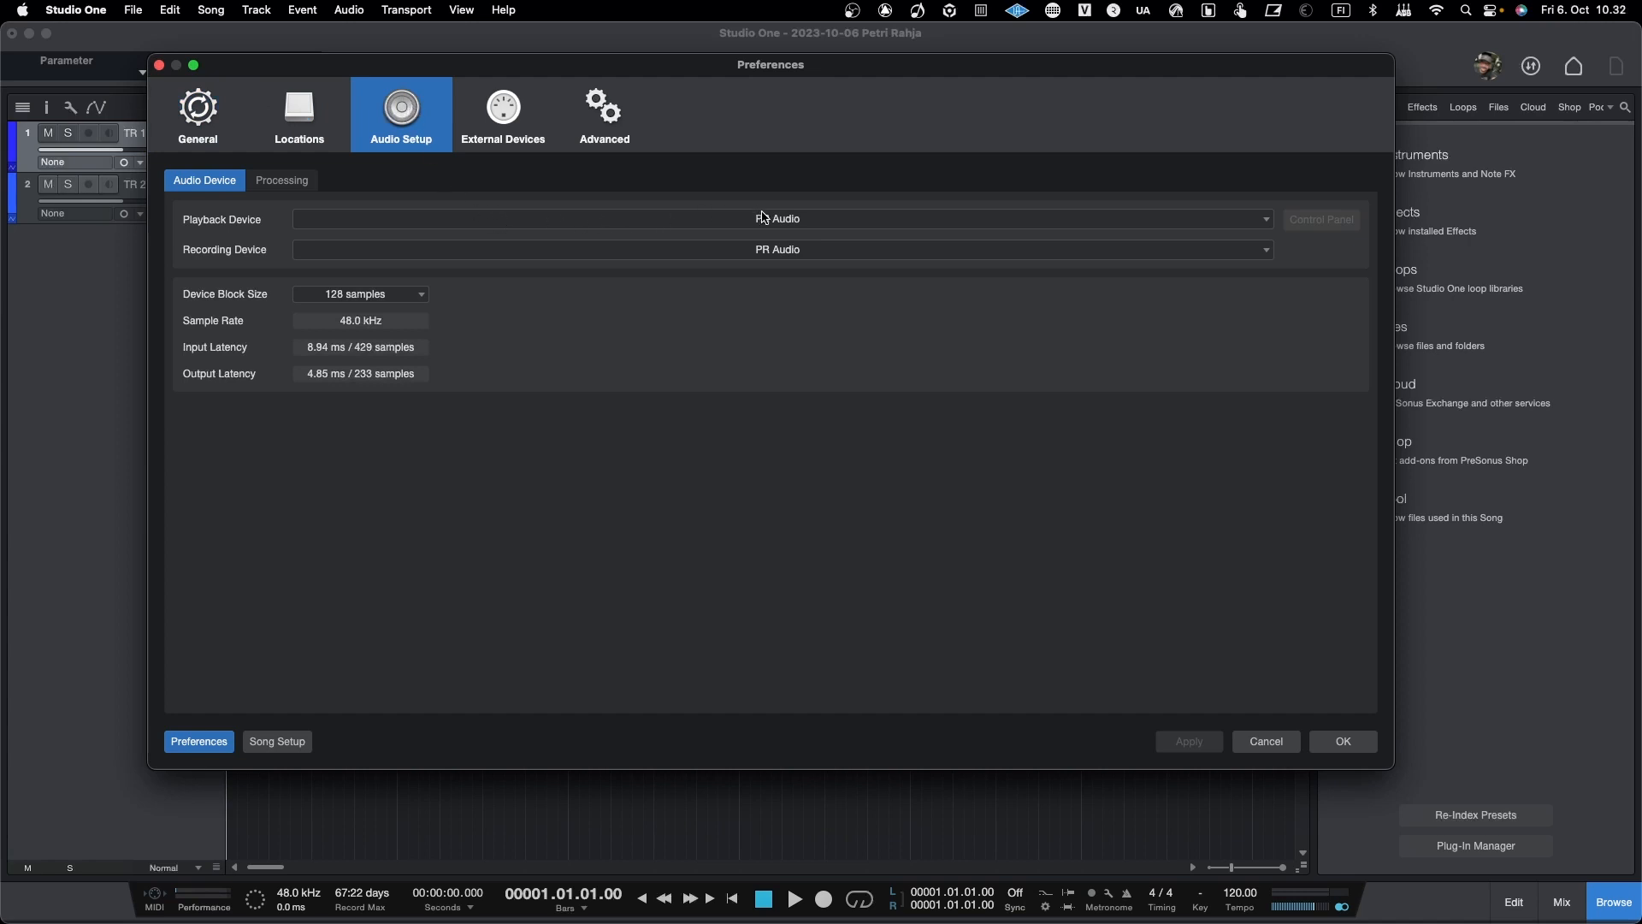
left_click(785, 224)
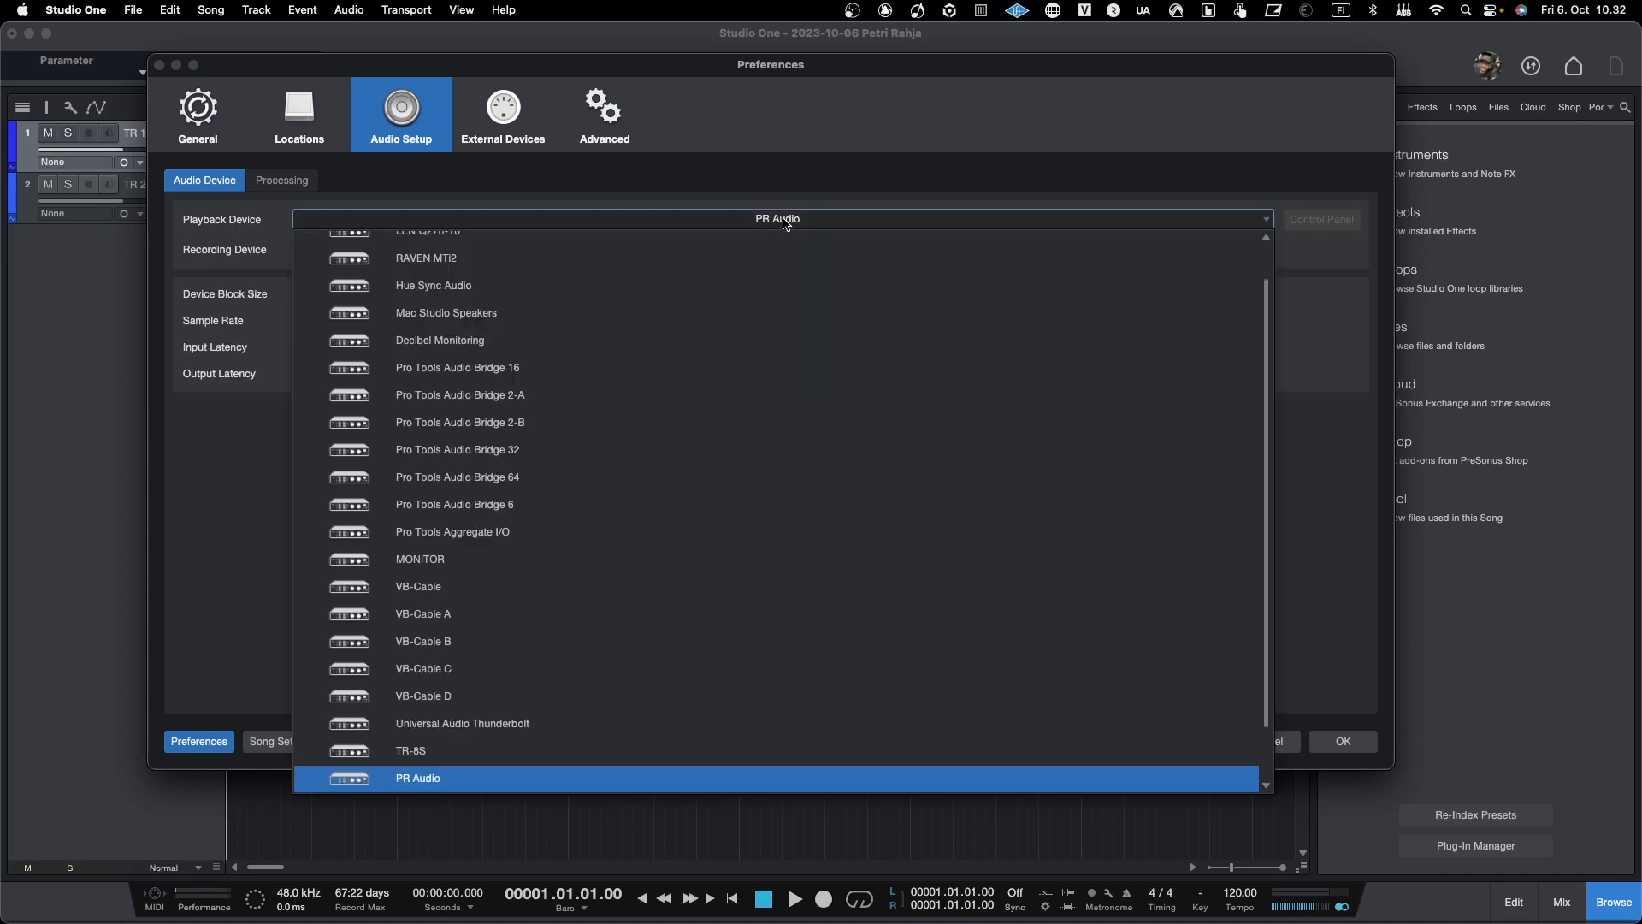
left_click(785, 224)
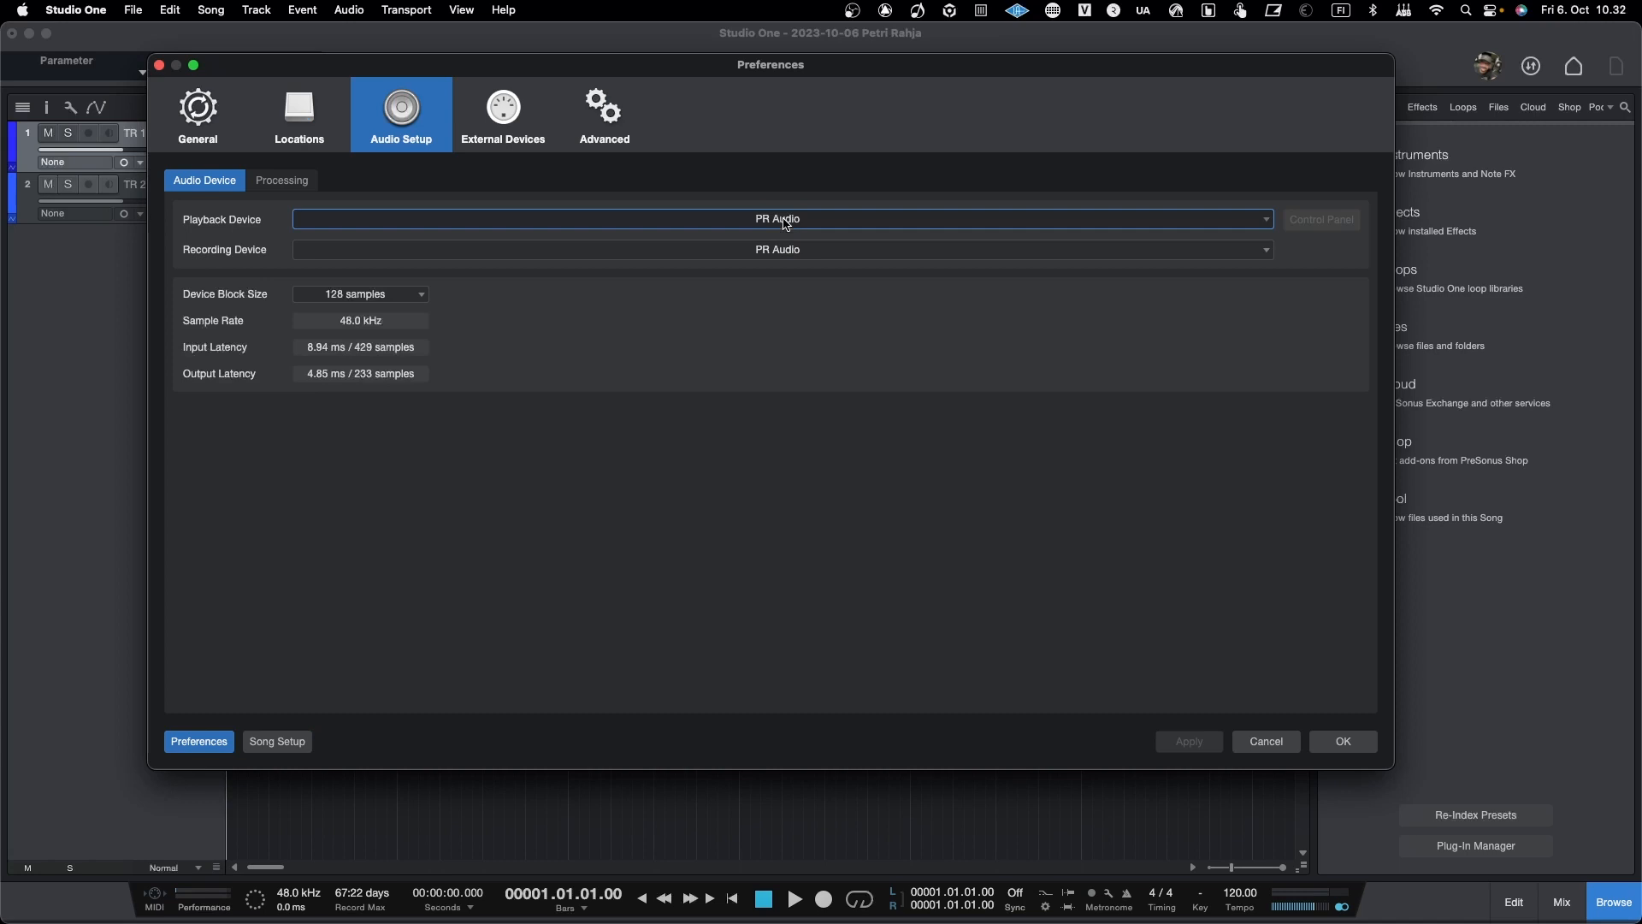
left_click(786, 224)
scroll(788, 271, "up", 2)
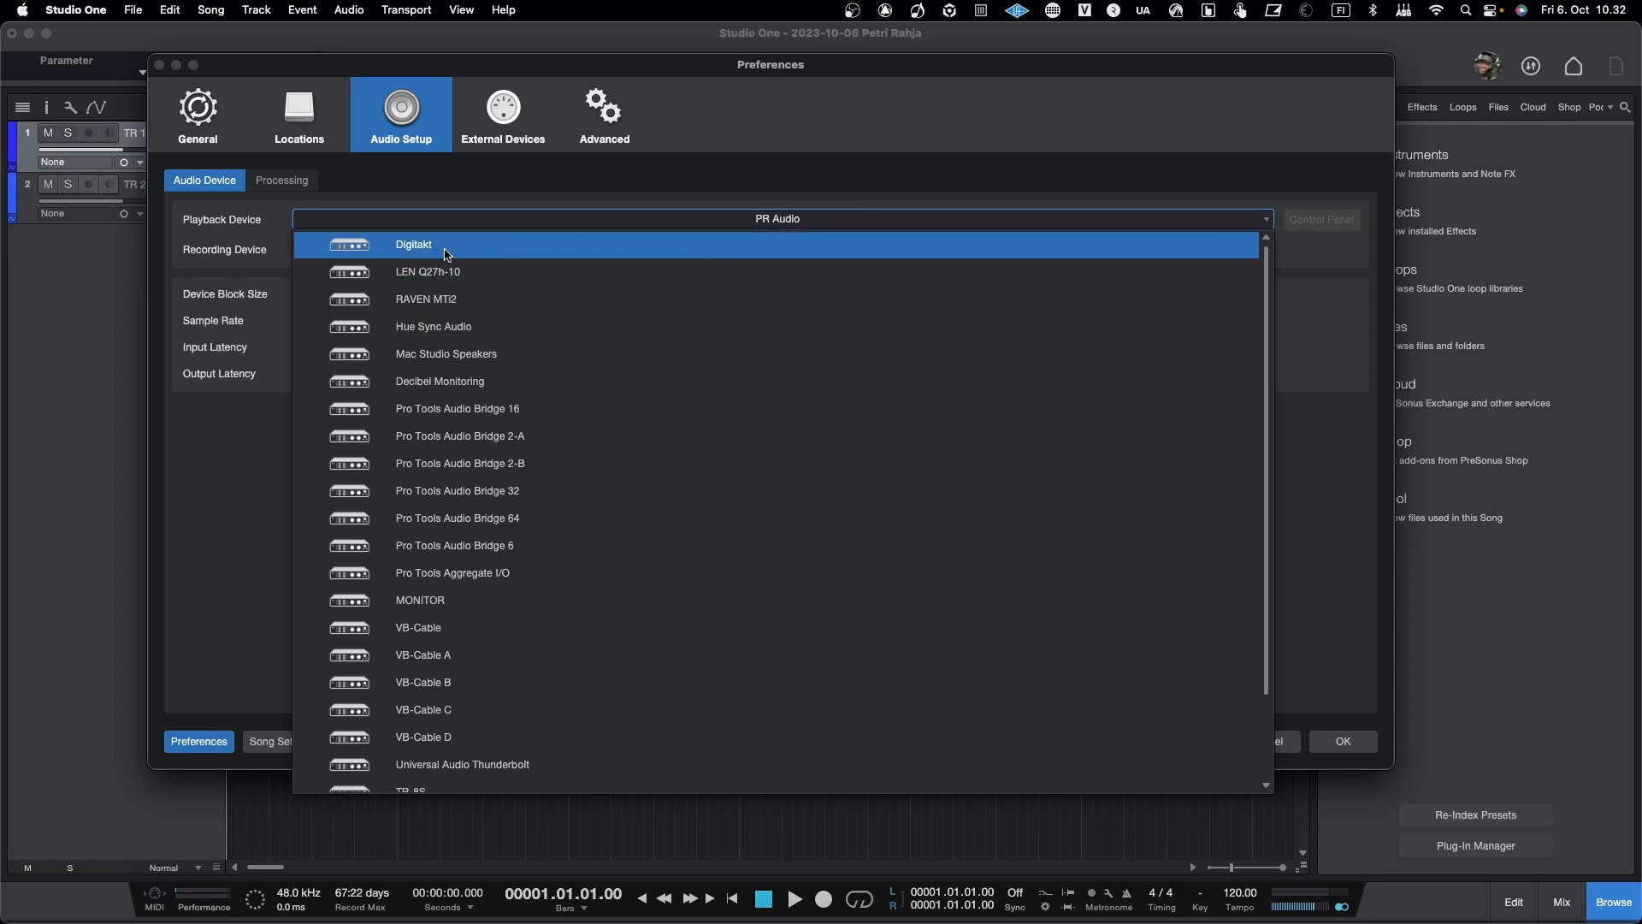
key("Escape")
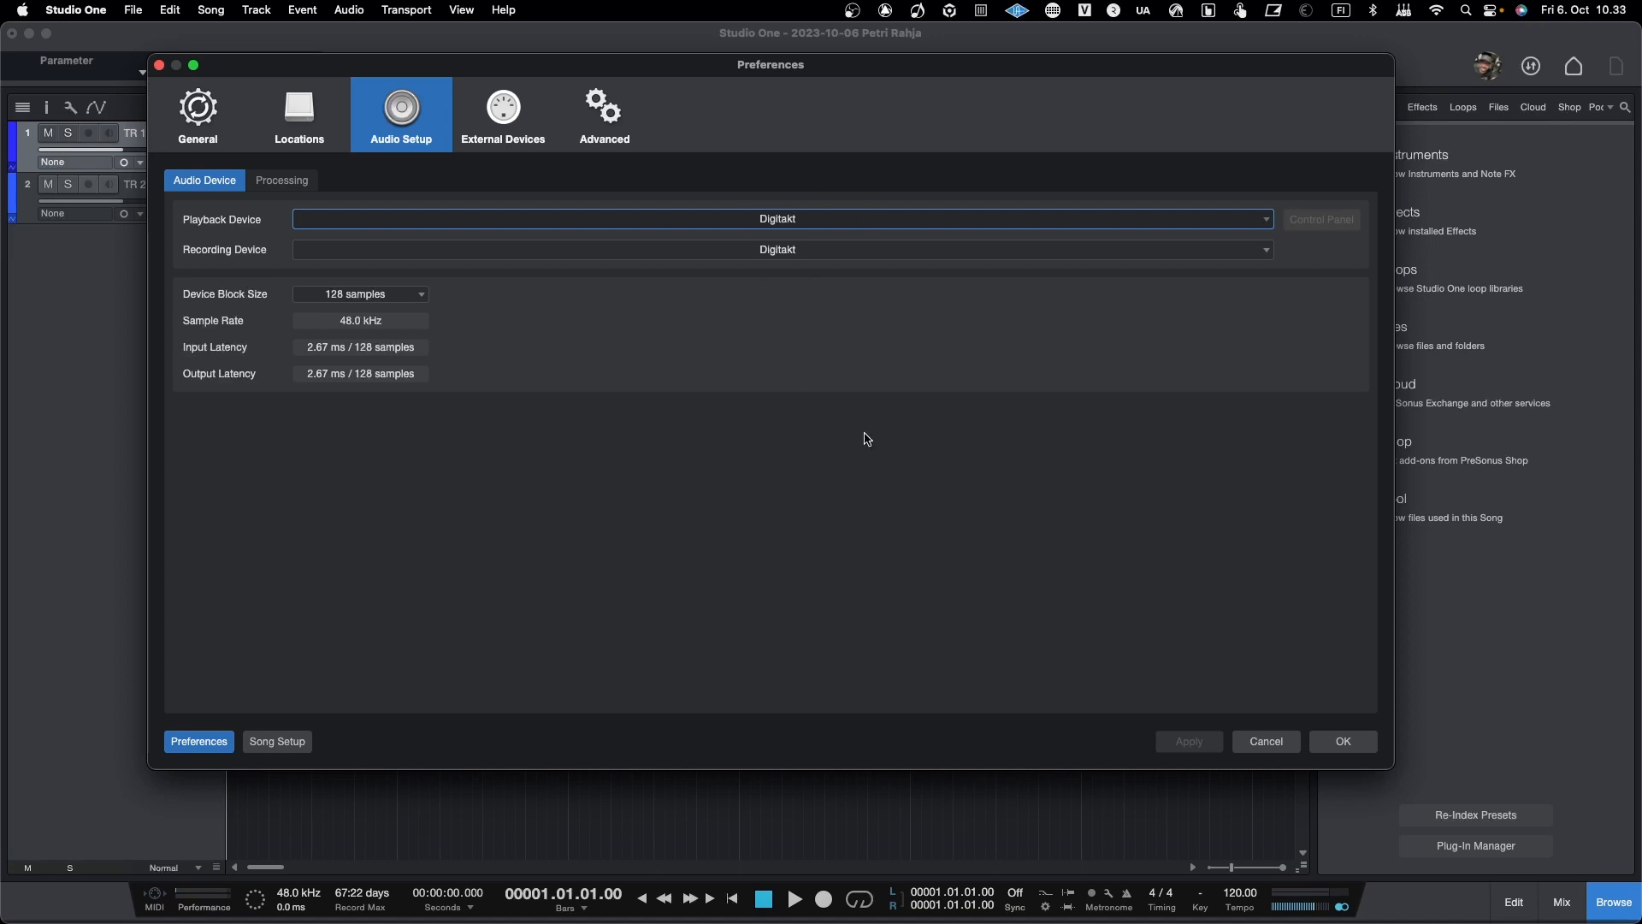
left_click(1345, 742)
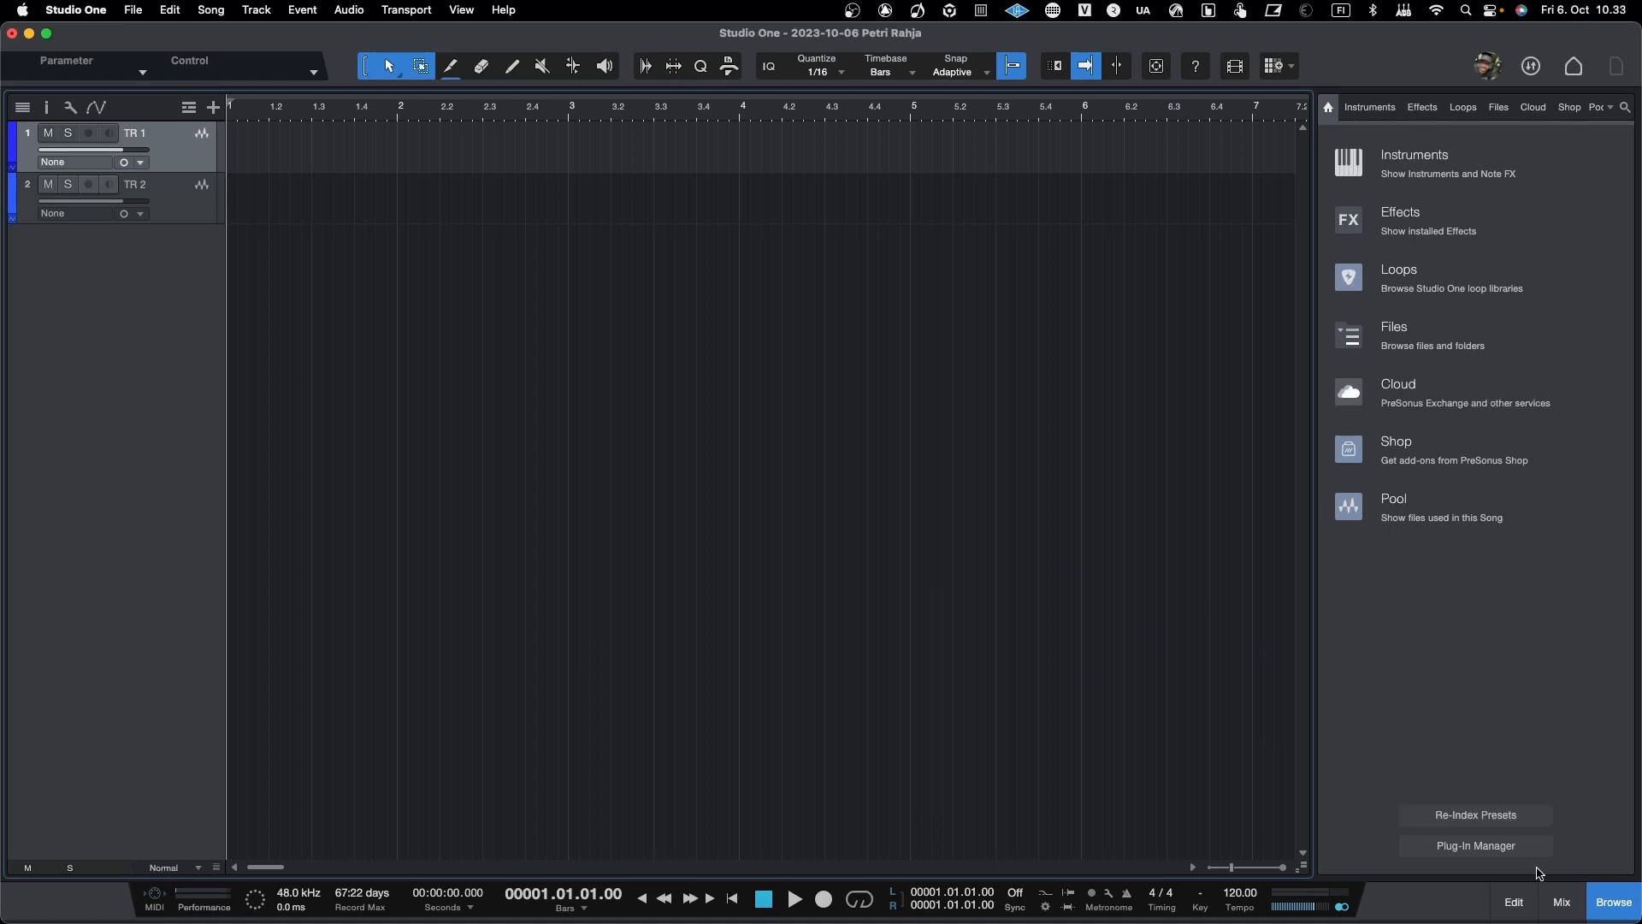
Step: Show the mix console and open the song's Audio I/O Setup to review the input list
left_click(1558, 892)
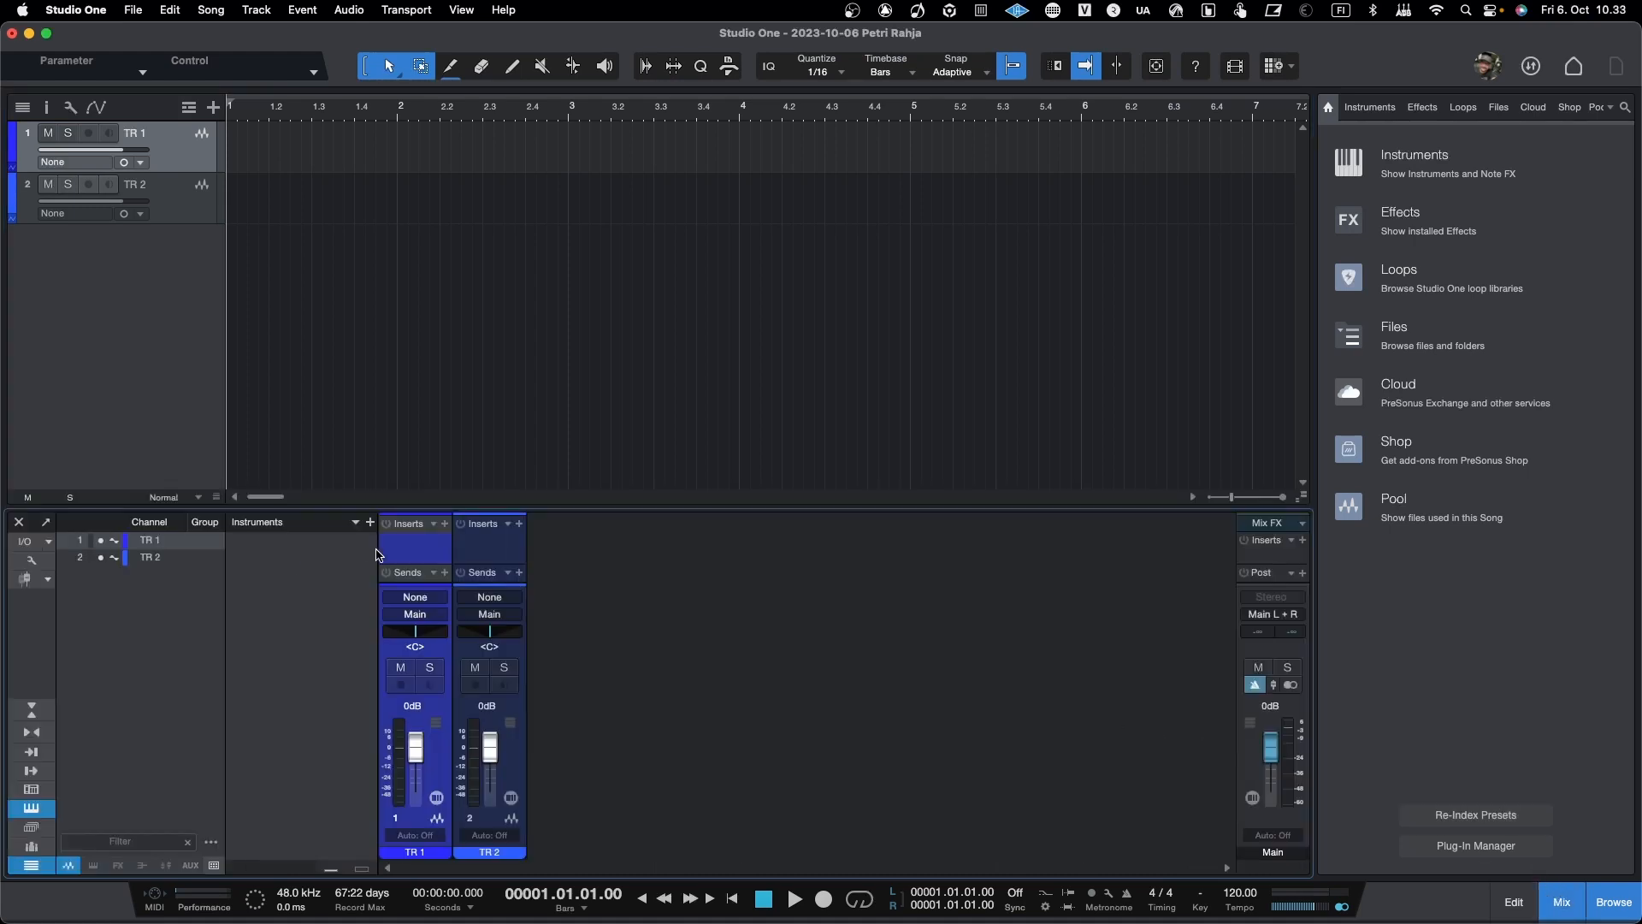
left_click(26, 542)
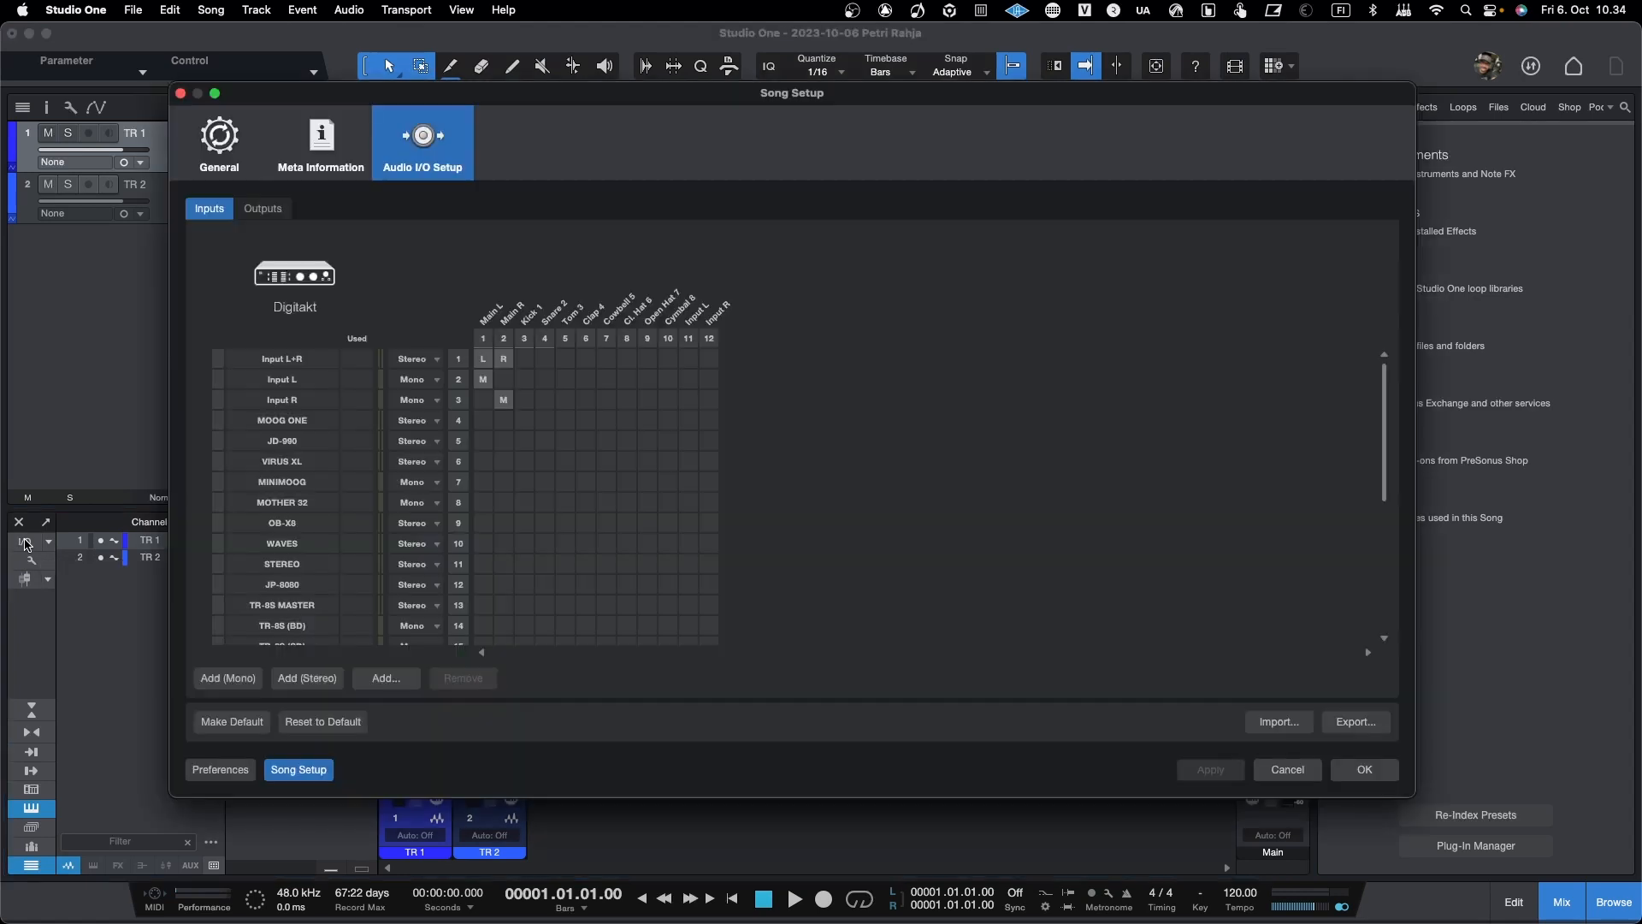
left_click_drag(562, 96, 605, 101)
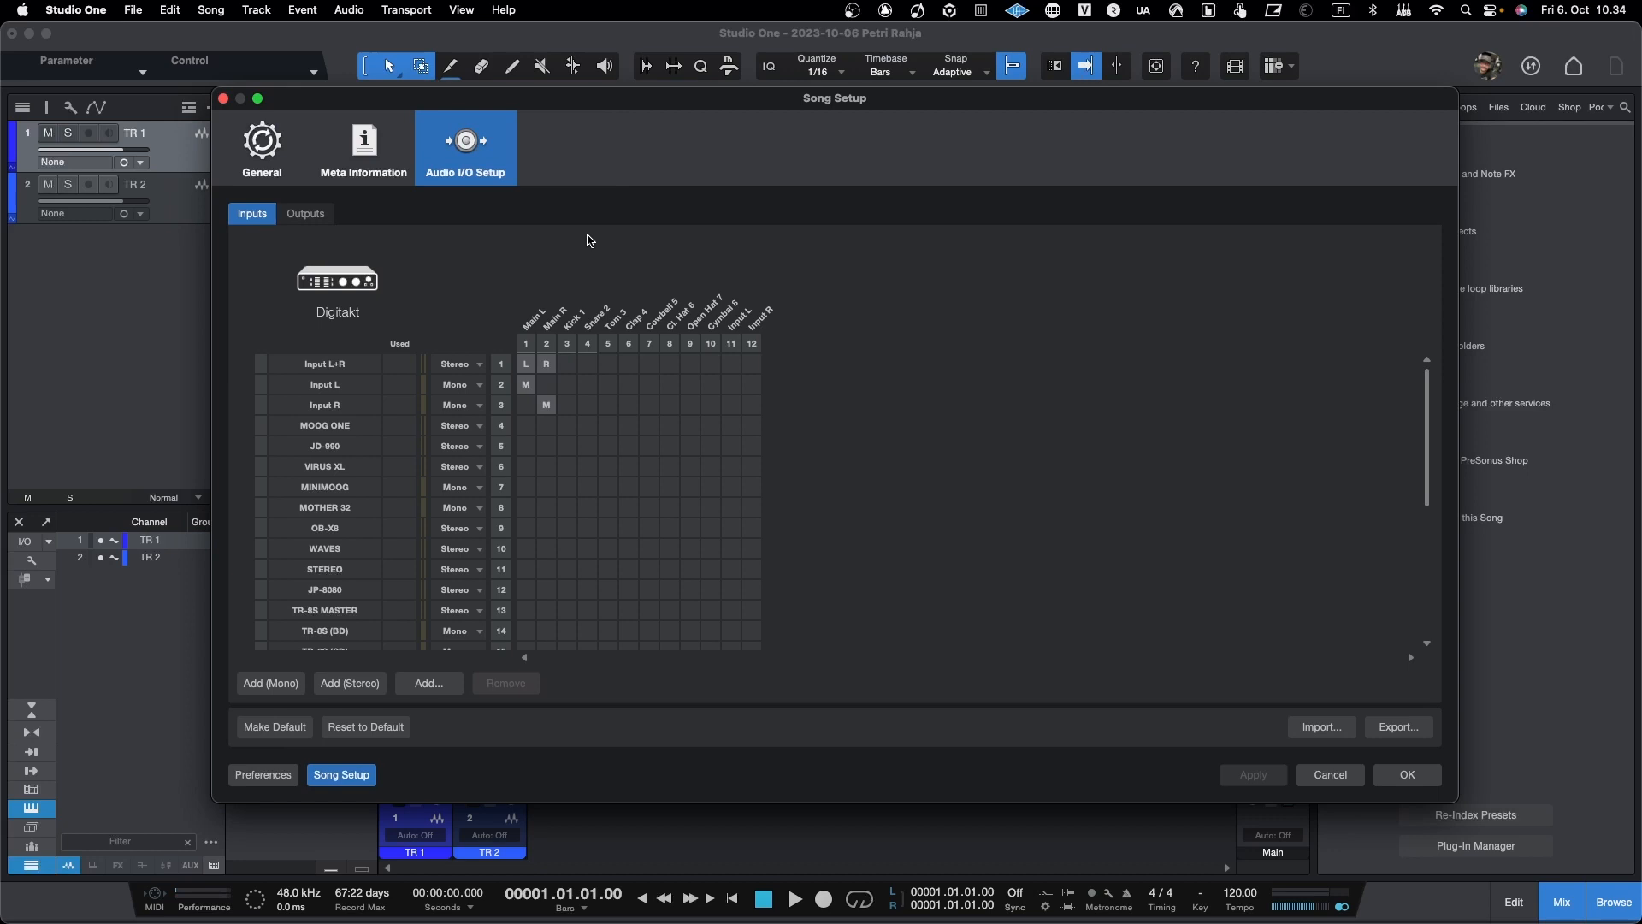
scroll(515, 422, "down", 5)
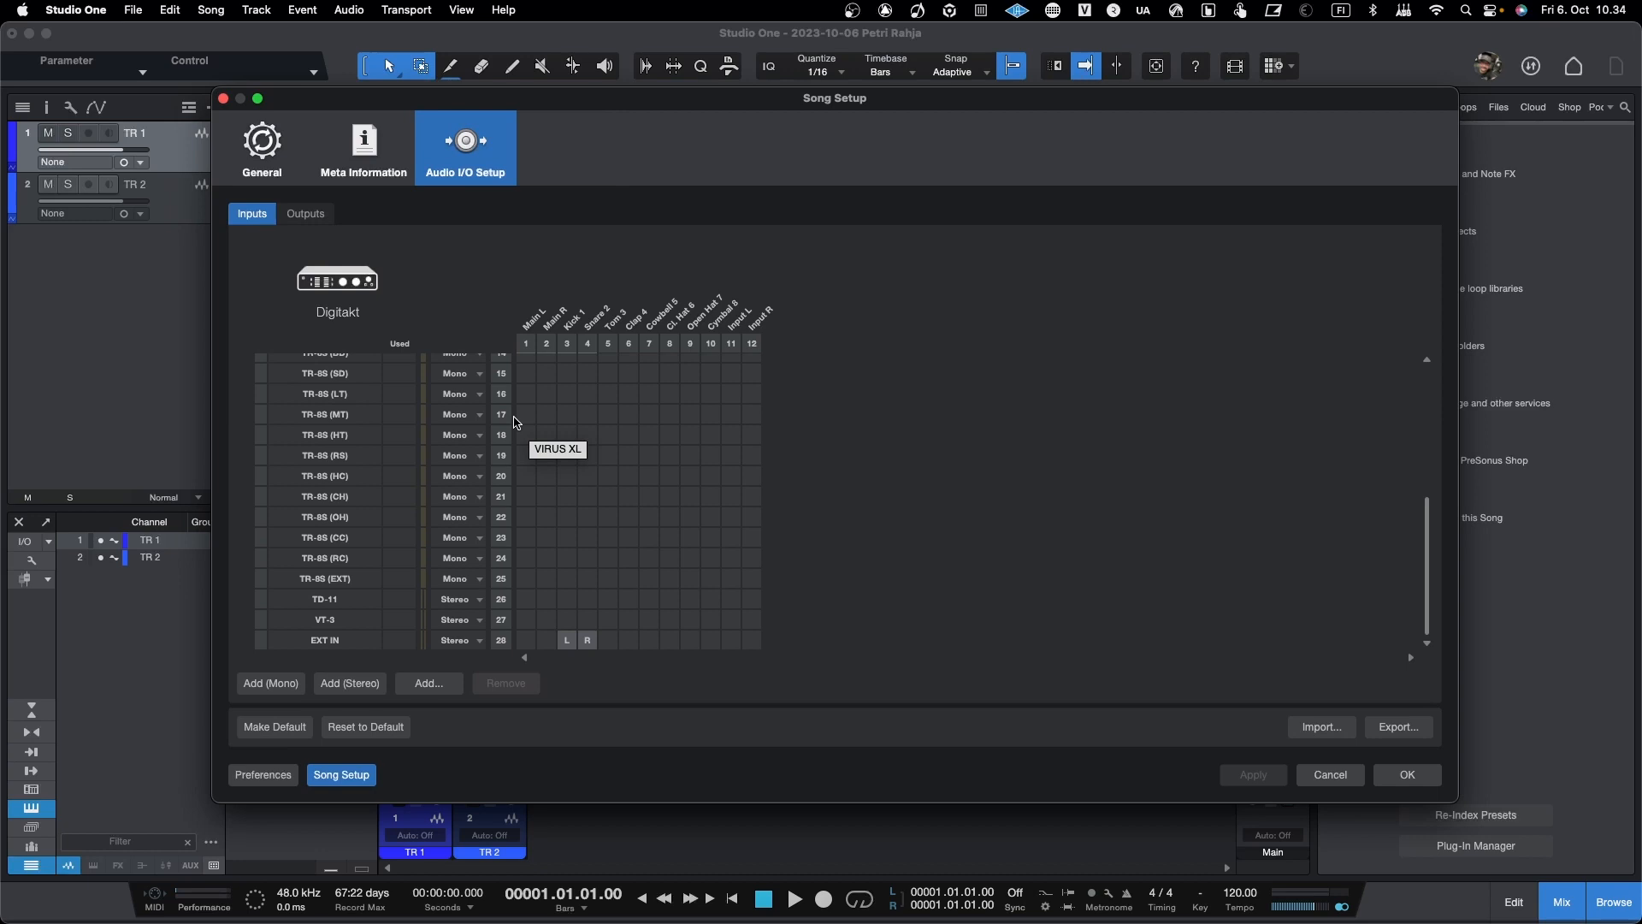
scroll(518, 451, "up", 5)
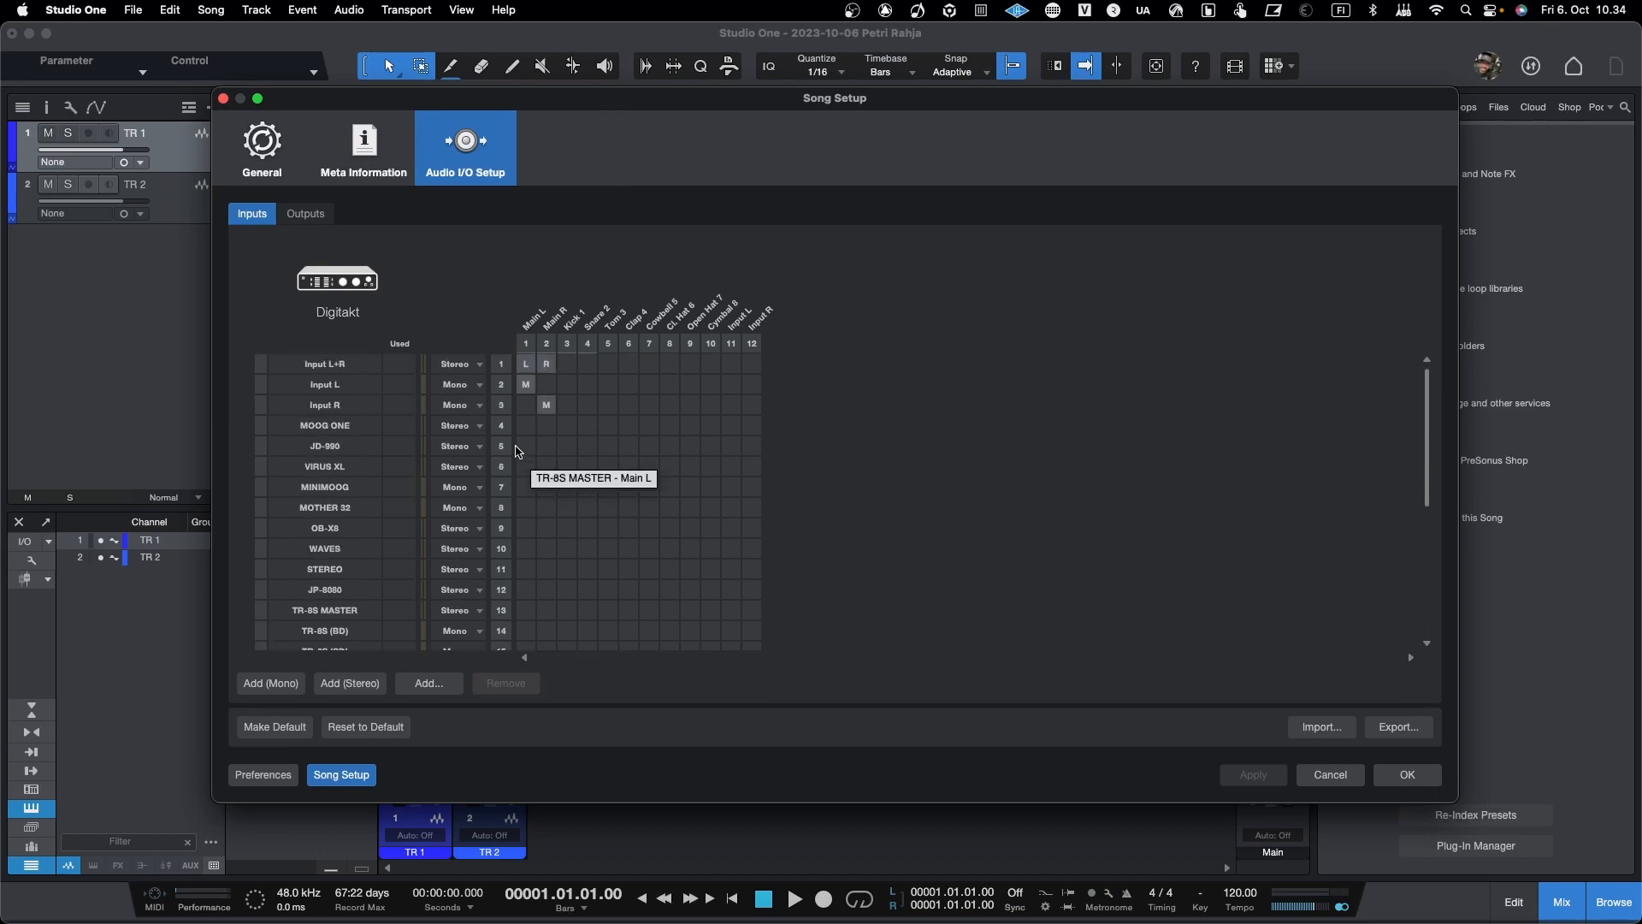
Step: Remove all song inputs from Input L through EXT IN, keeping only the stereo Input L+R
left_click(355, 389)
scroll(368, 445, "down", 5)
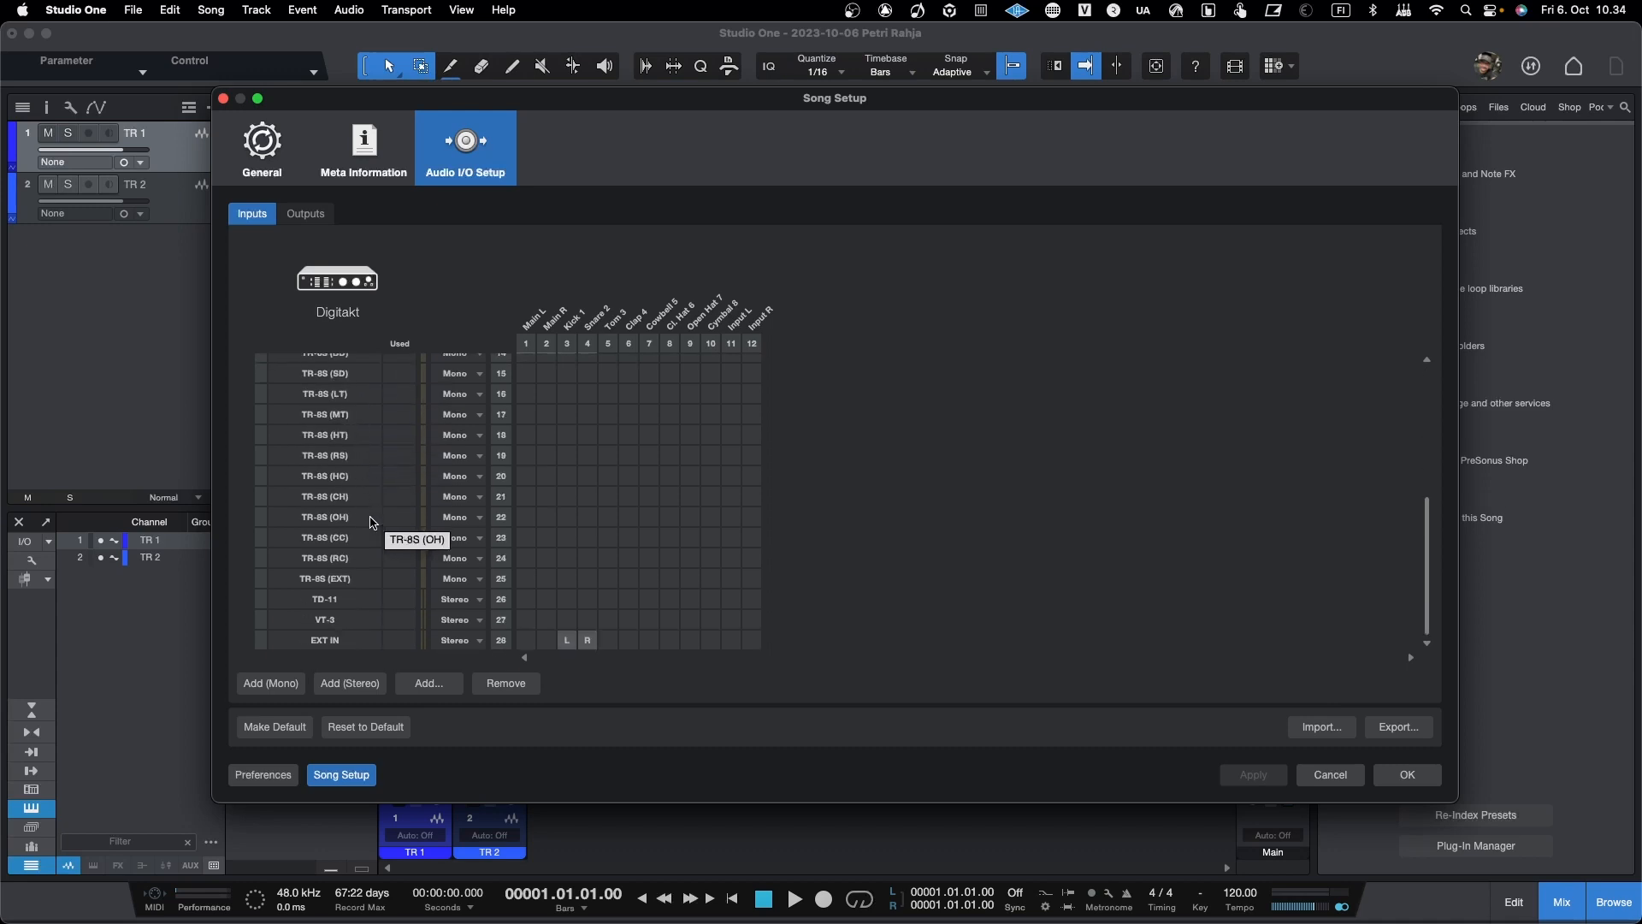
left_click(339, 642, "shift")
left_click(505, 682)
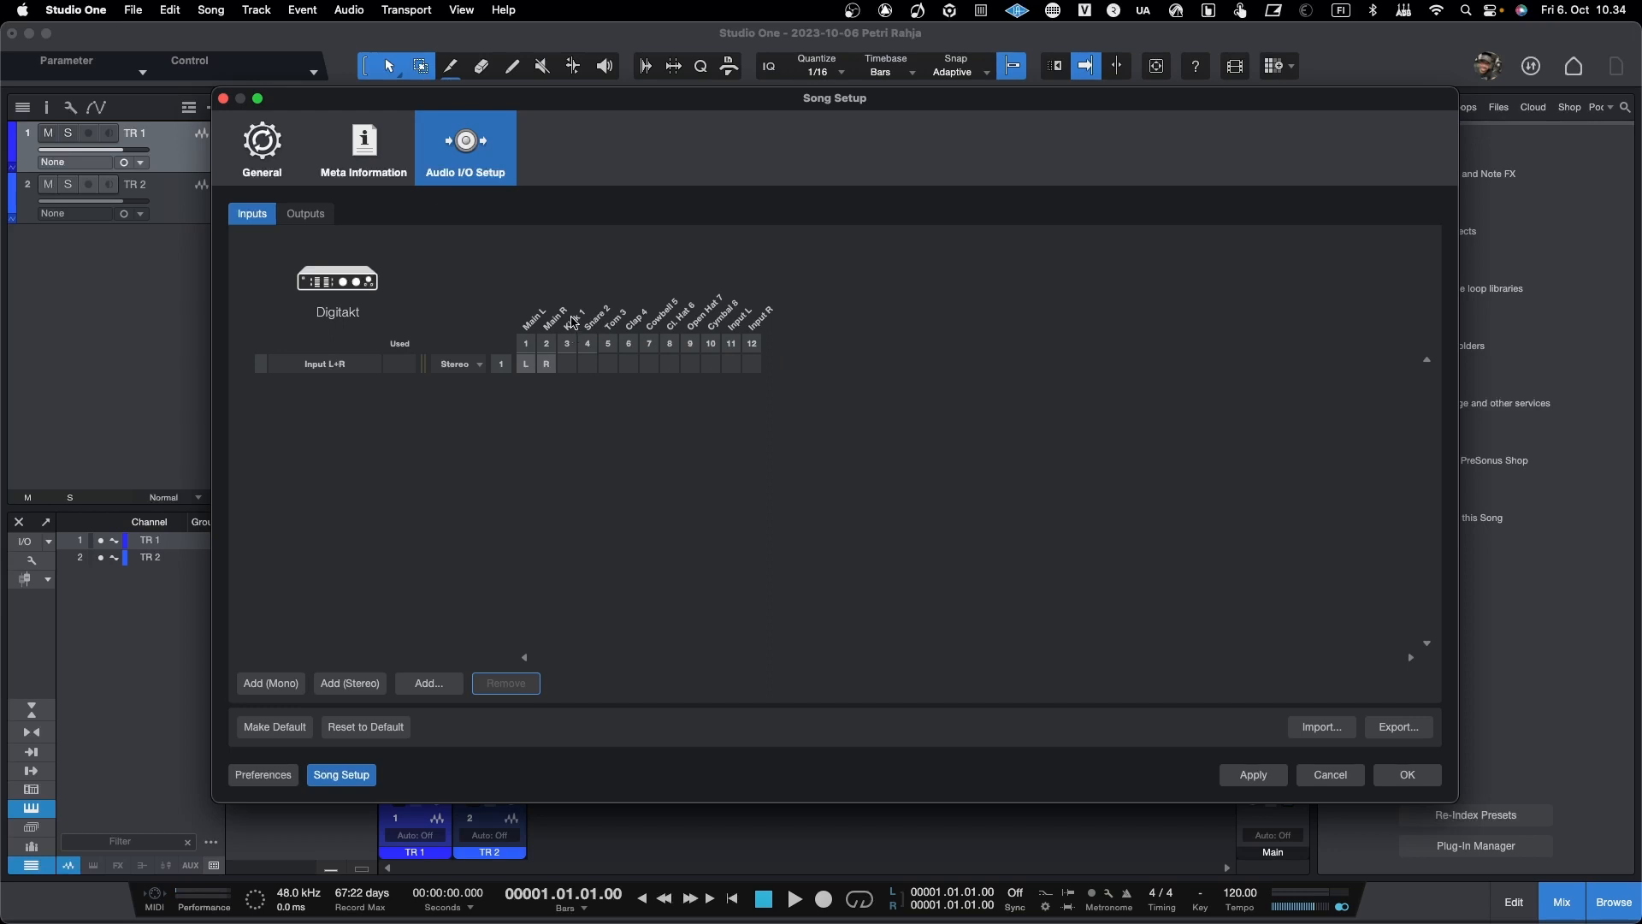
Step: Add a mono input routed to the Kick 1 channel and name it KICK
left_click(545, 367)
left_click(546, 364)
left_click(272, 683)
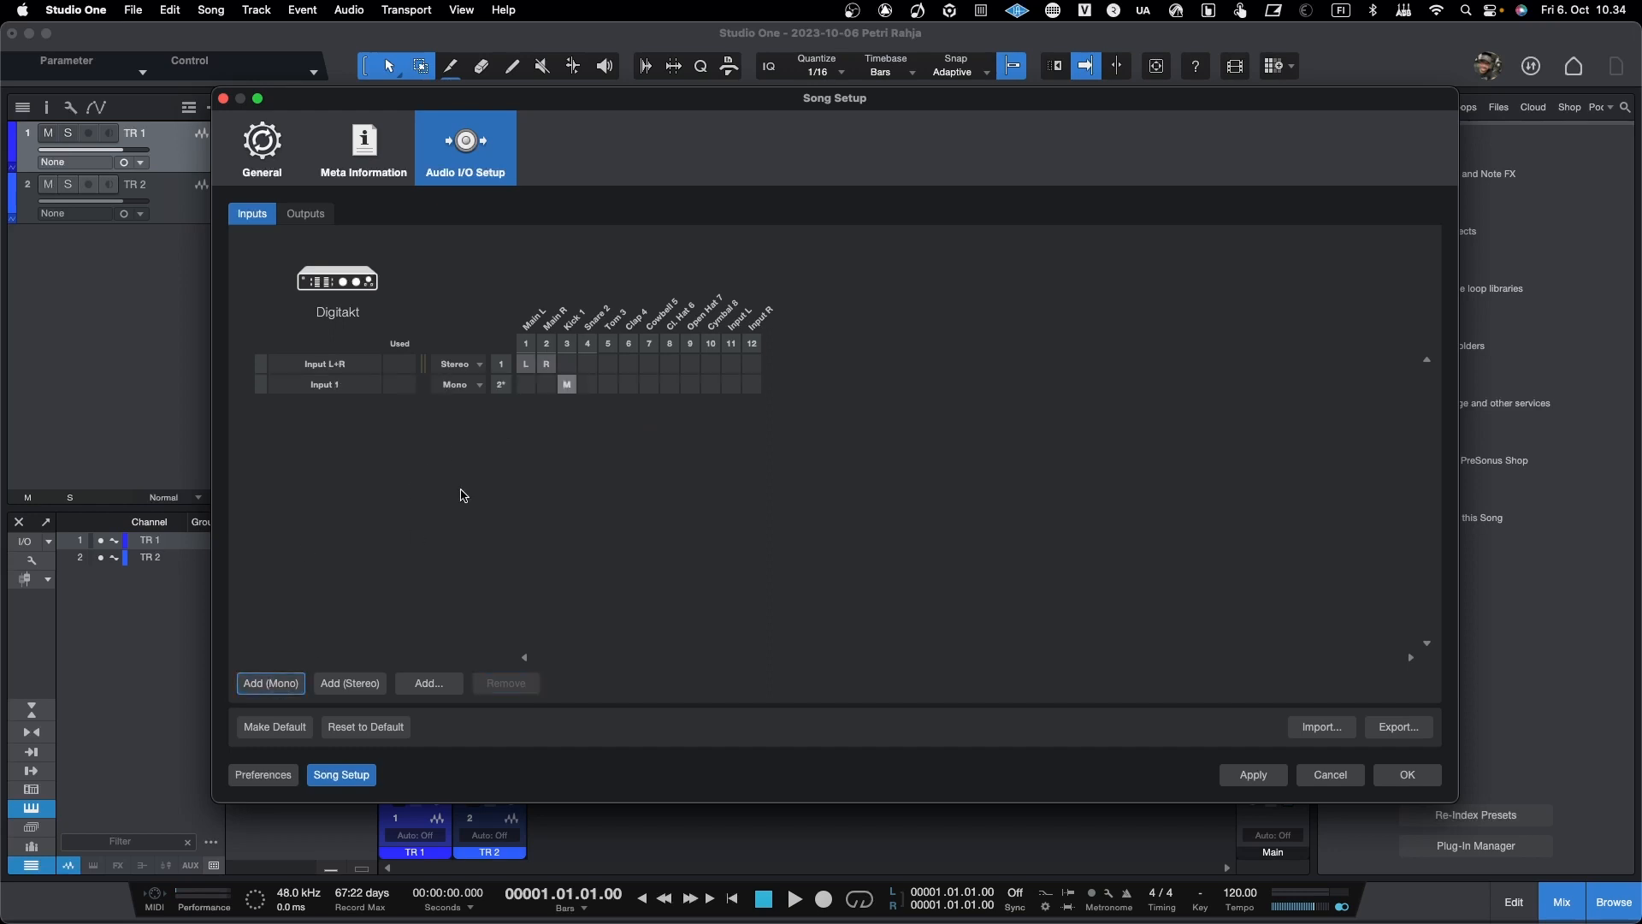
double_click(358, 389)
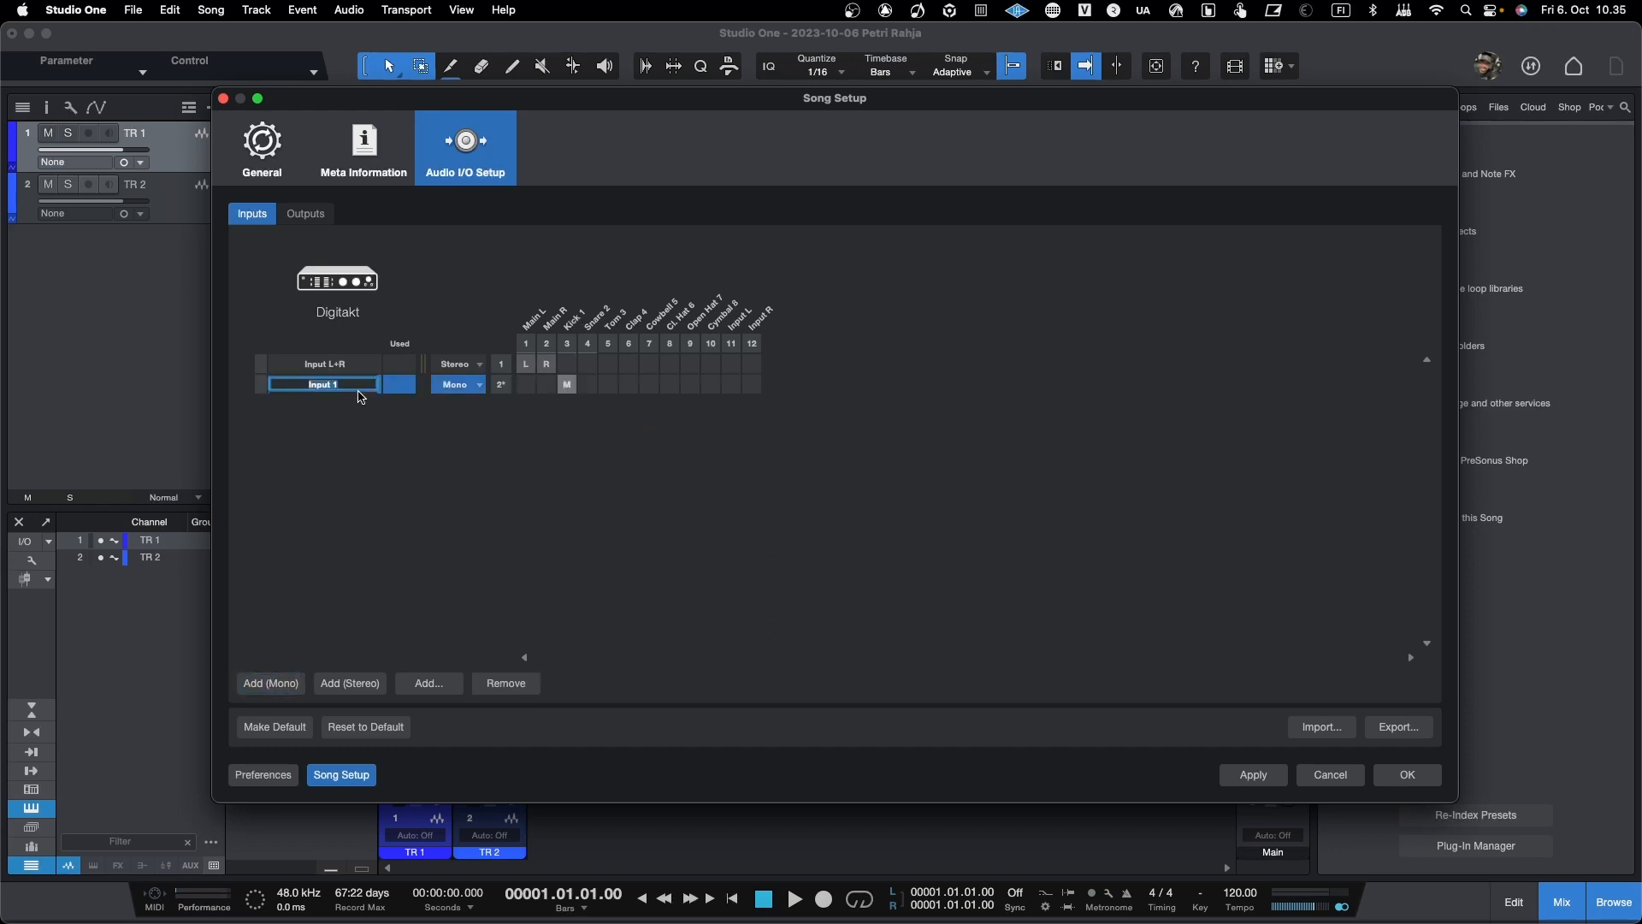
type("KiCK")
key("Return")
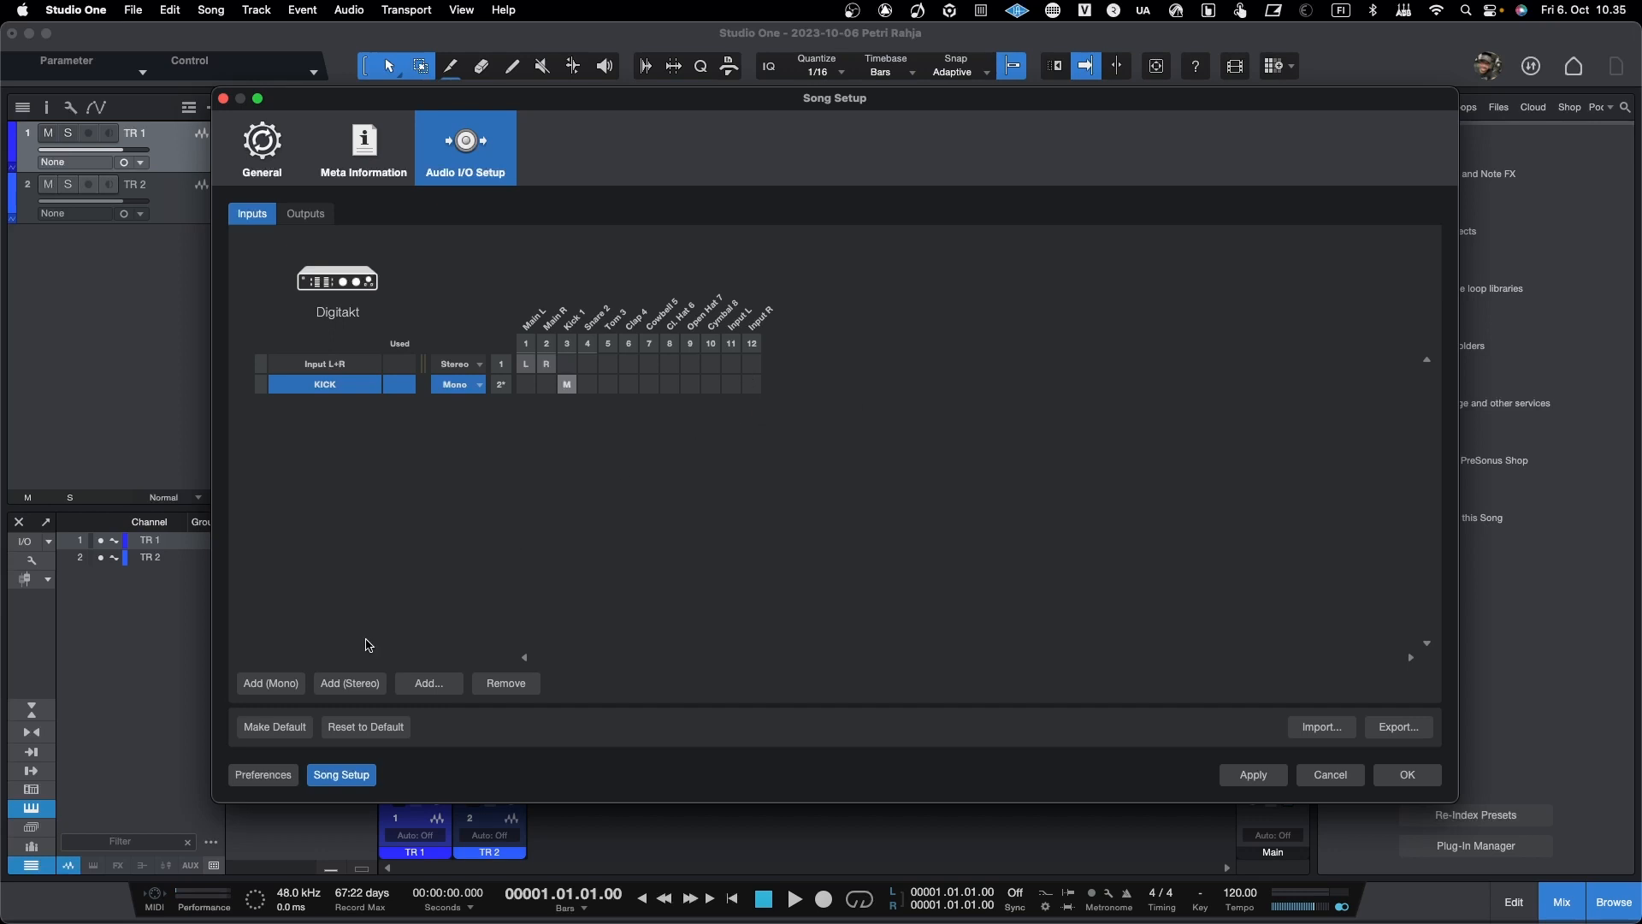
Step: Add a second mono input below KICK and name it MOOG
left_click(285, 684)
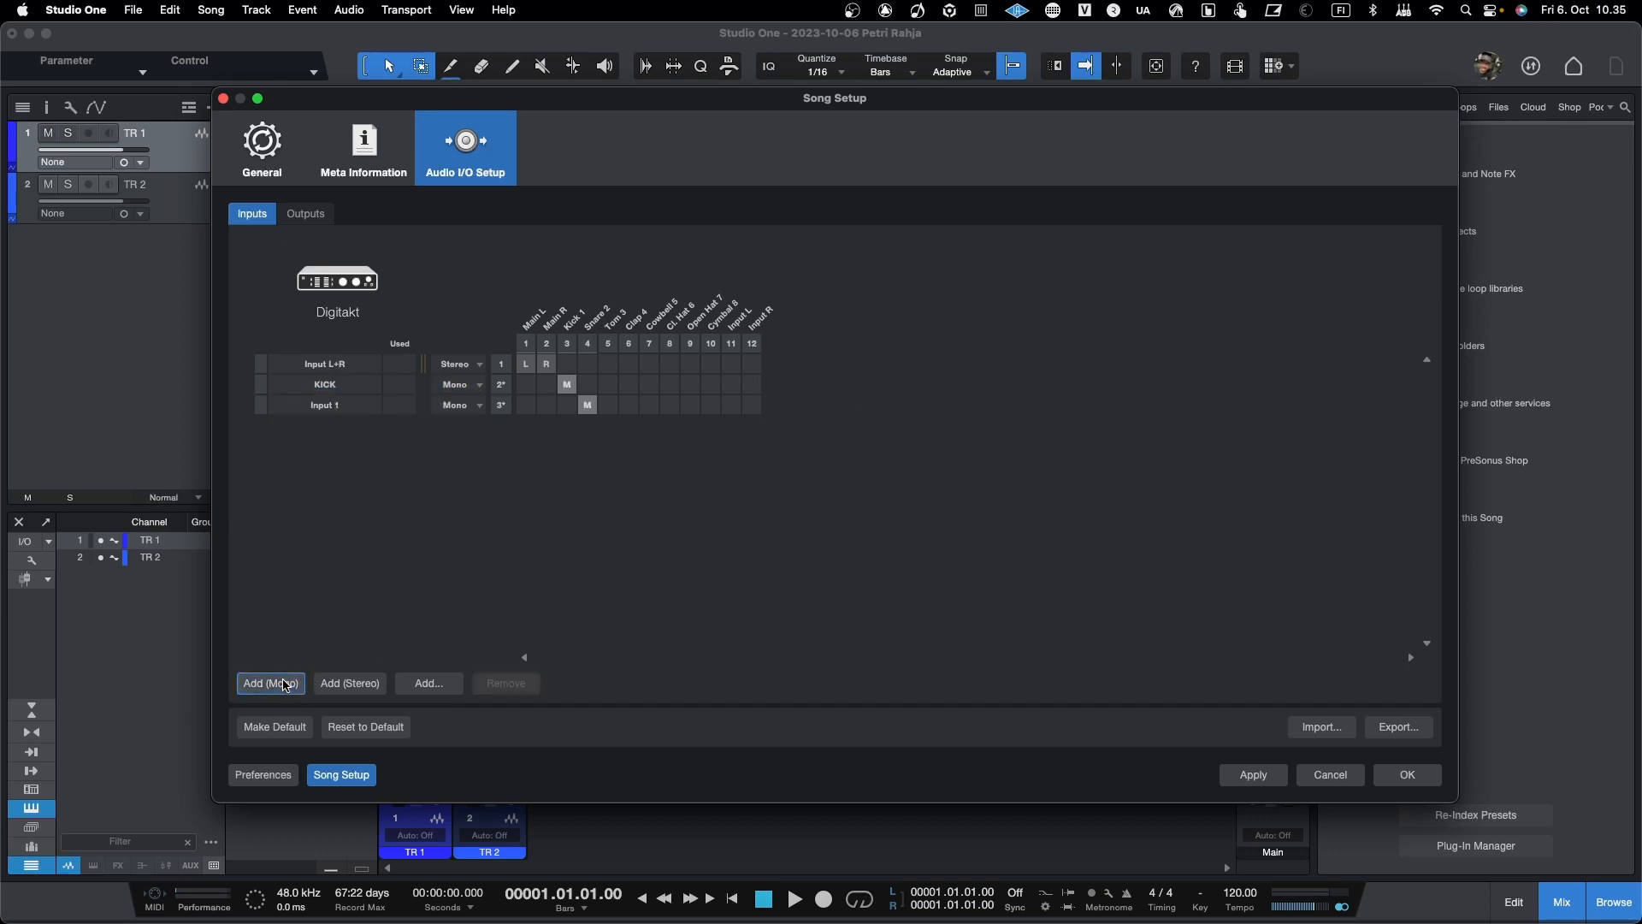
left_click(340, 409)
double_click(340, 408)
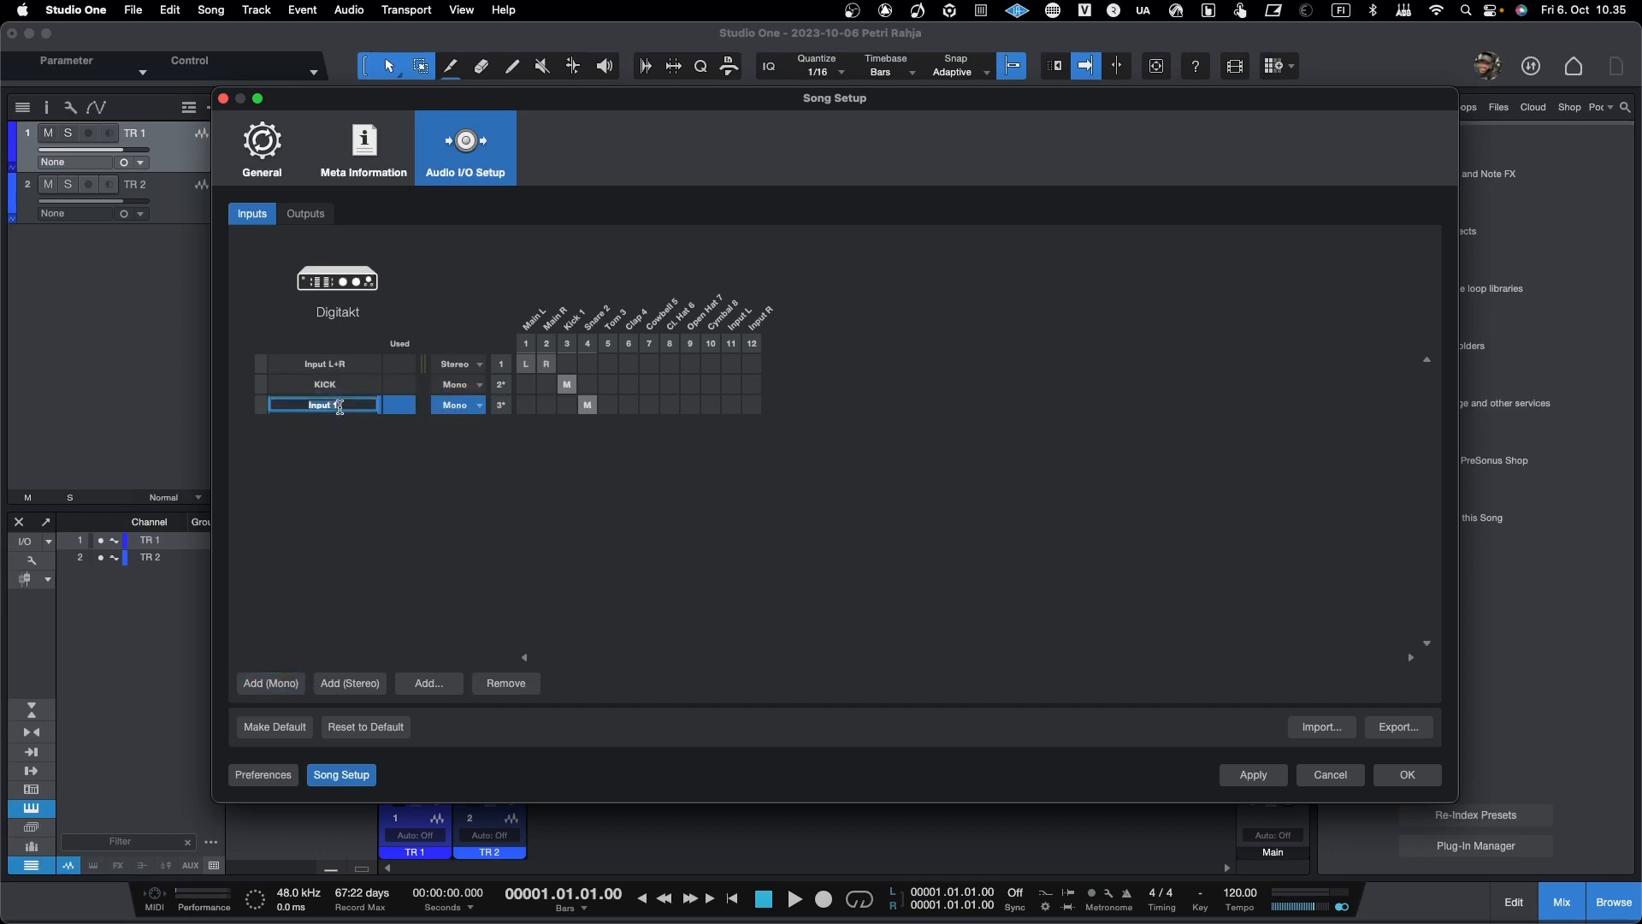
type("MOOG")
key("Return")
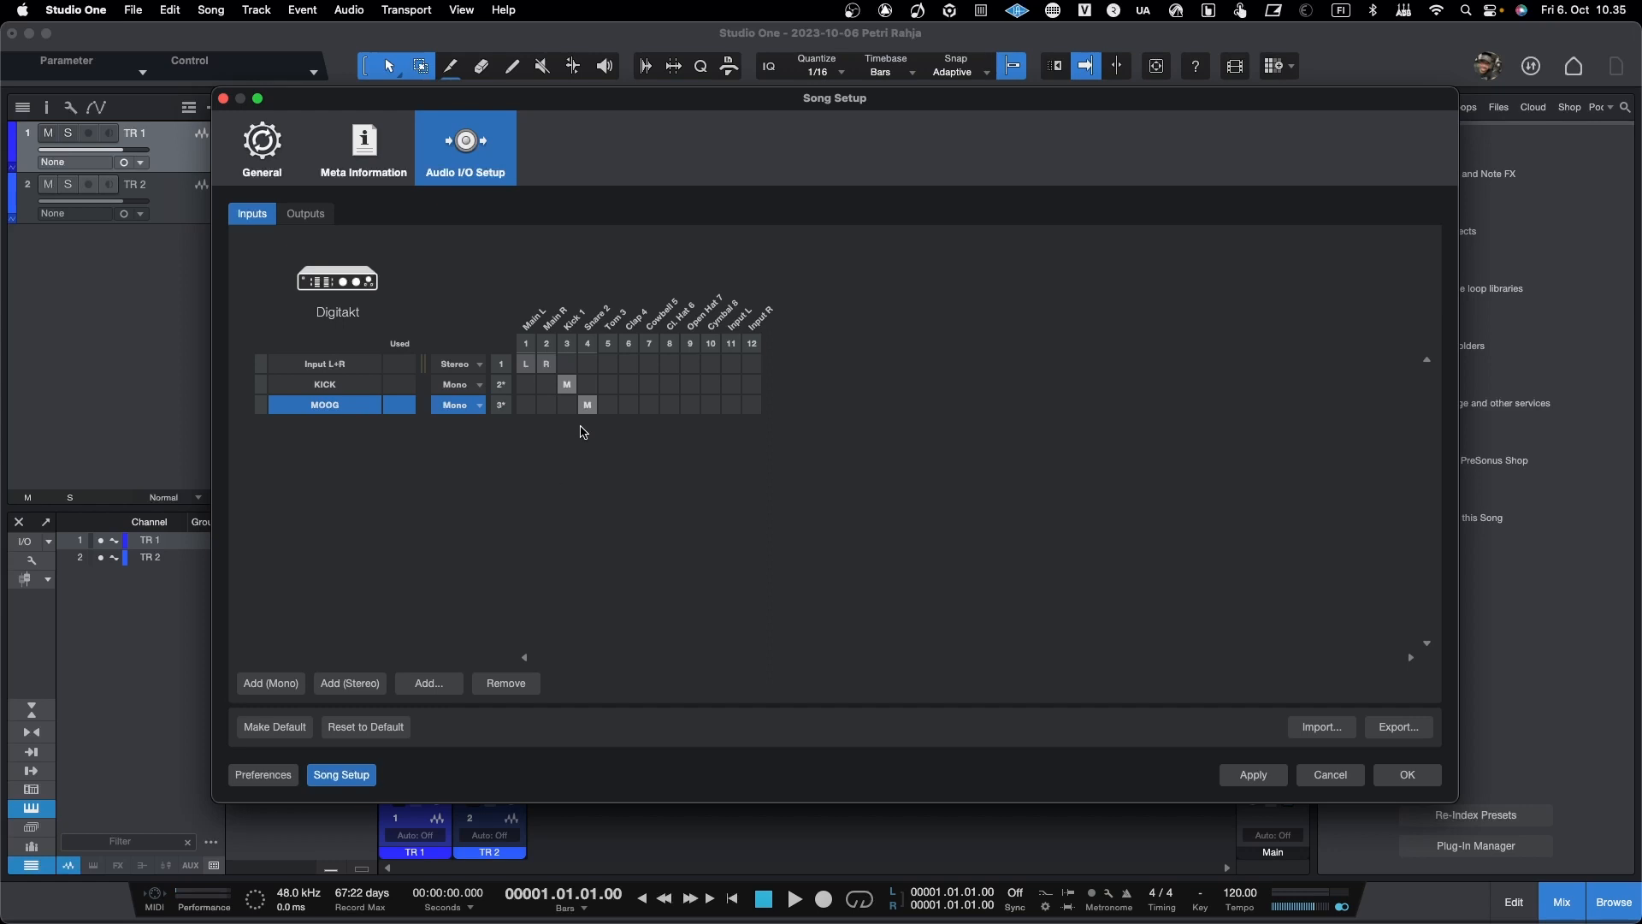
Step: Route the MOOG input to Input L, remove the outputs EH V256 SOUND through MAIN B so only Main remains, and accept the setup
left_click(731, 407)
left_click(310, 220)
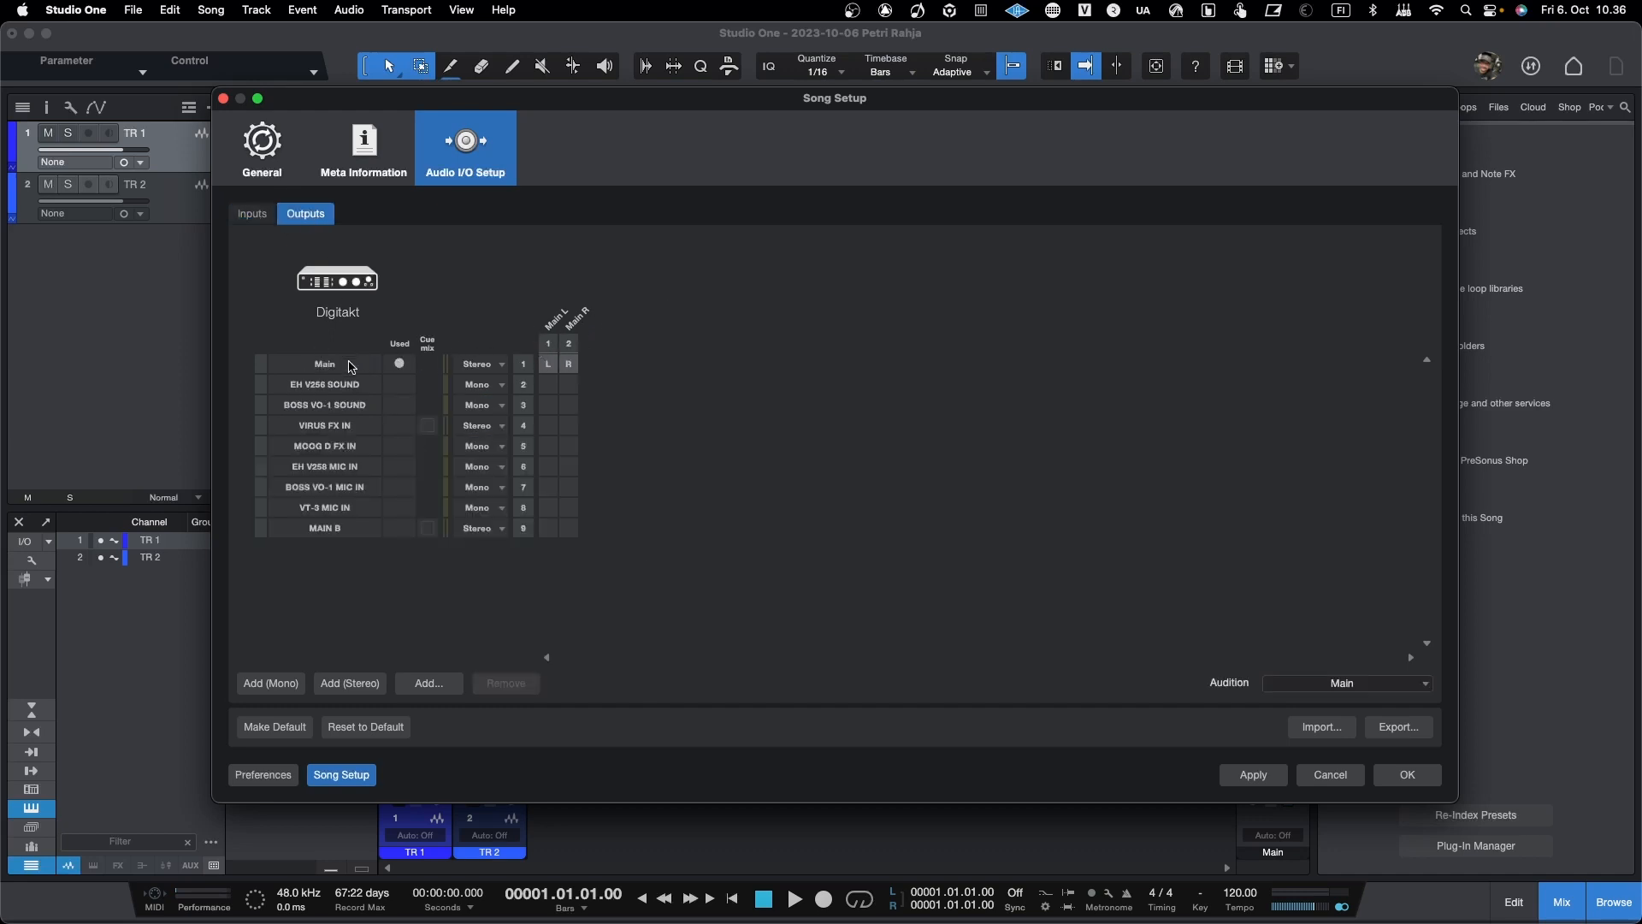
left_click(359, 389)
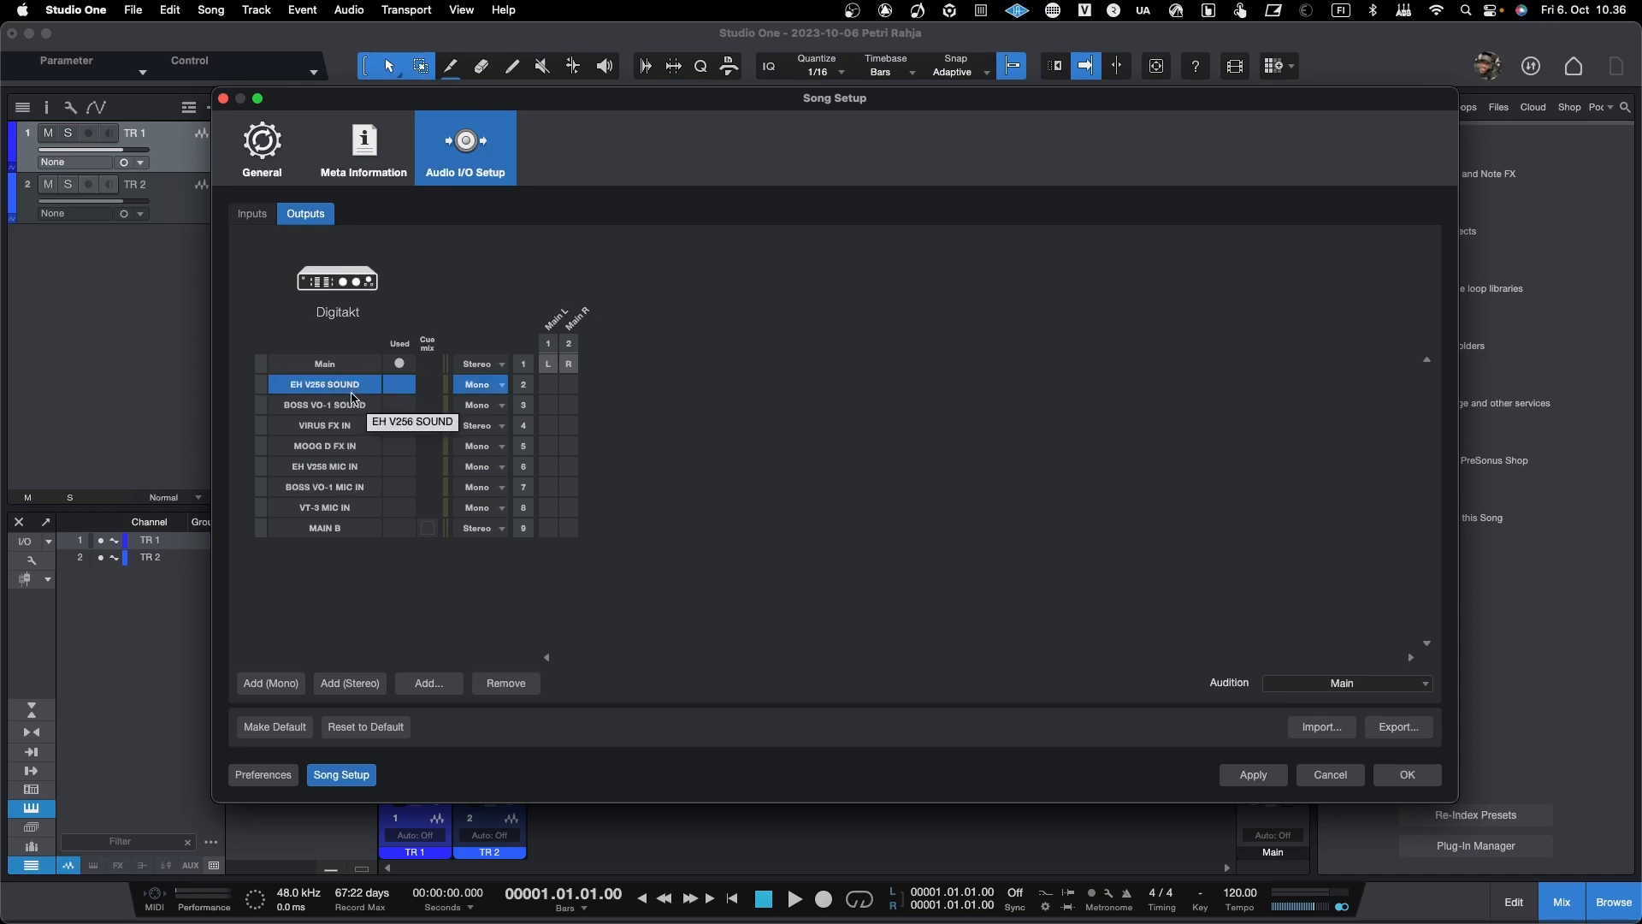
left_click(359, 528, "shift")
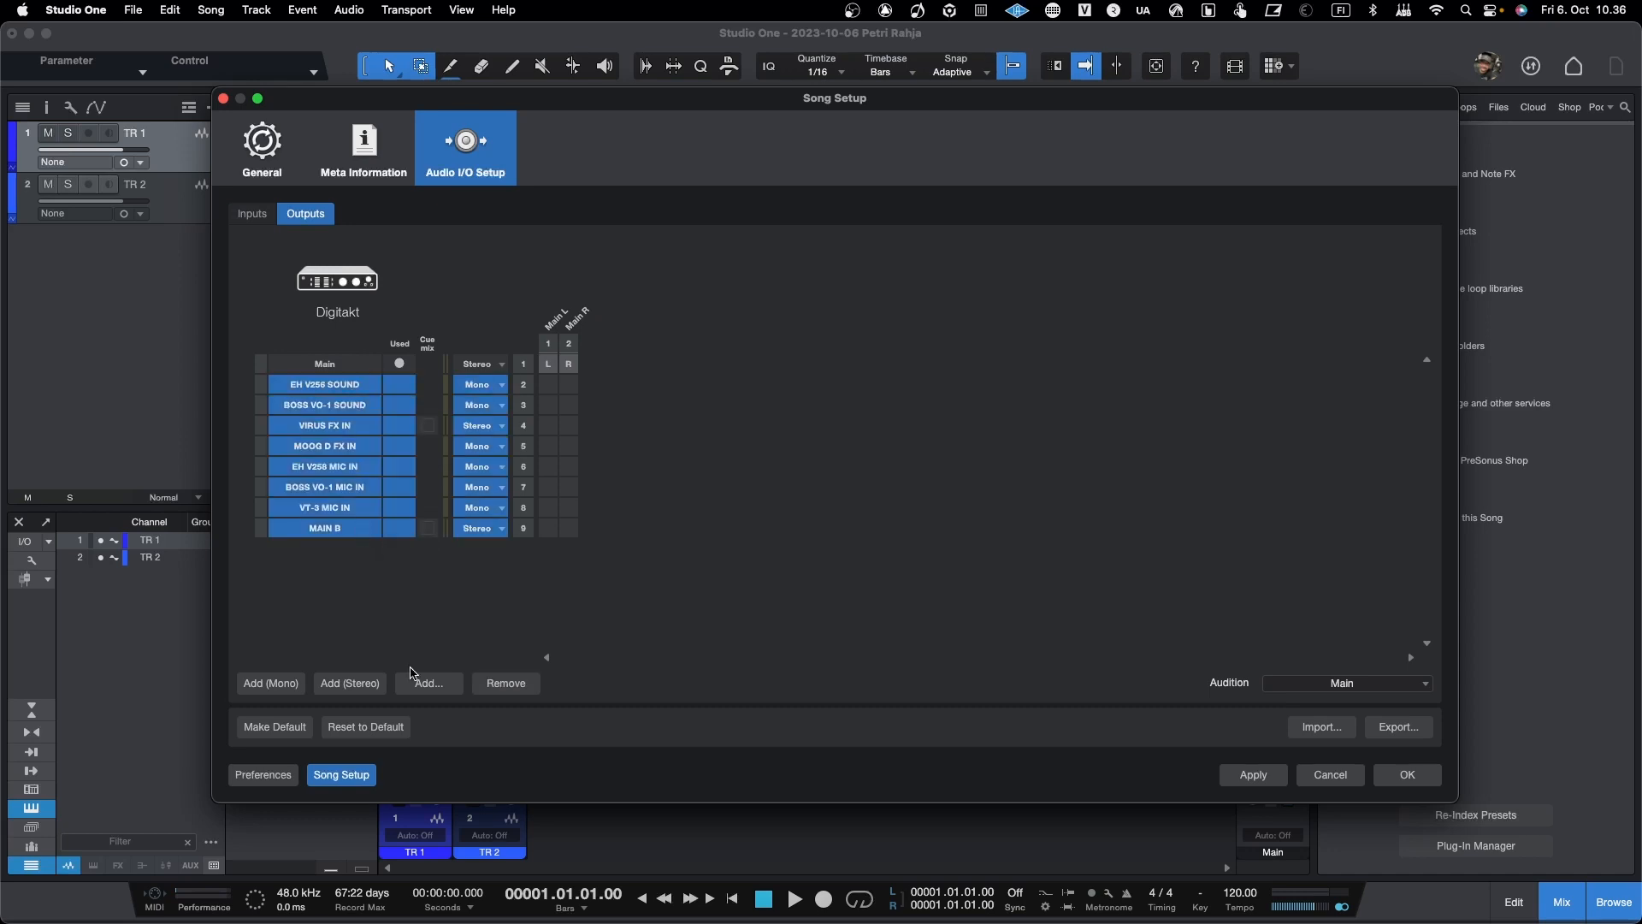
left_click(526, 683)
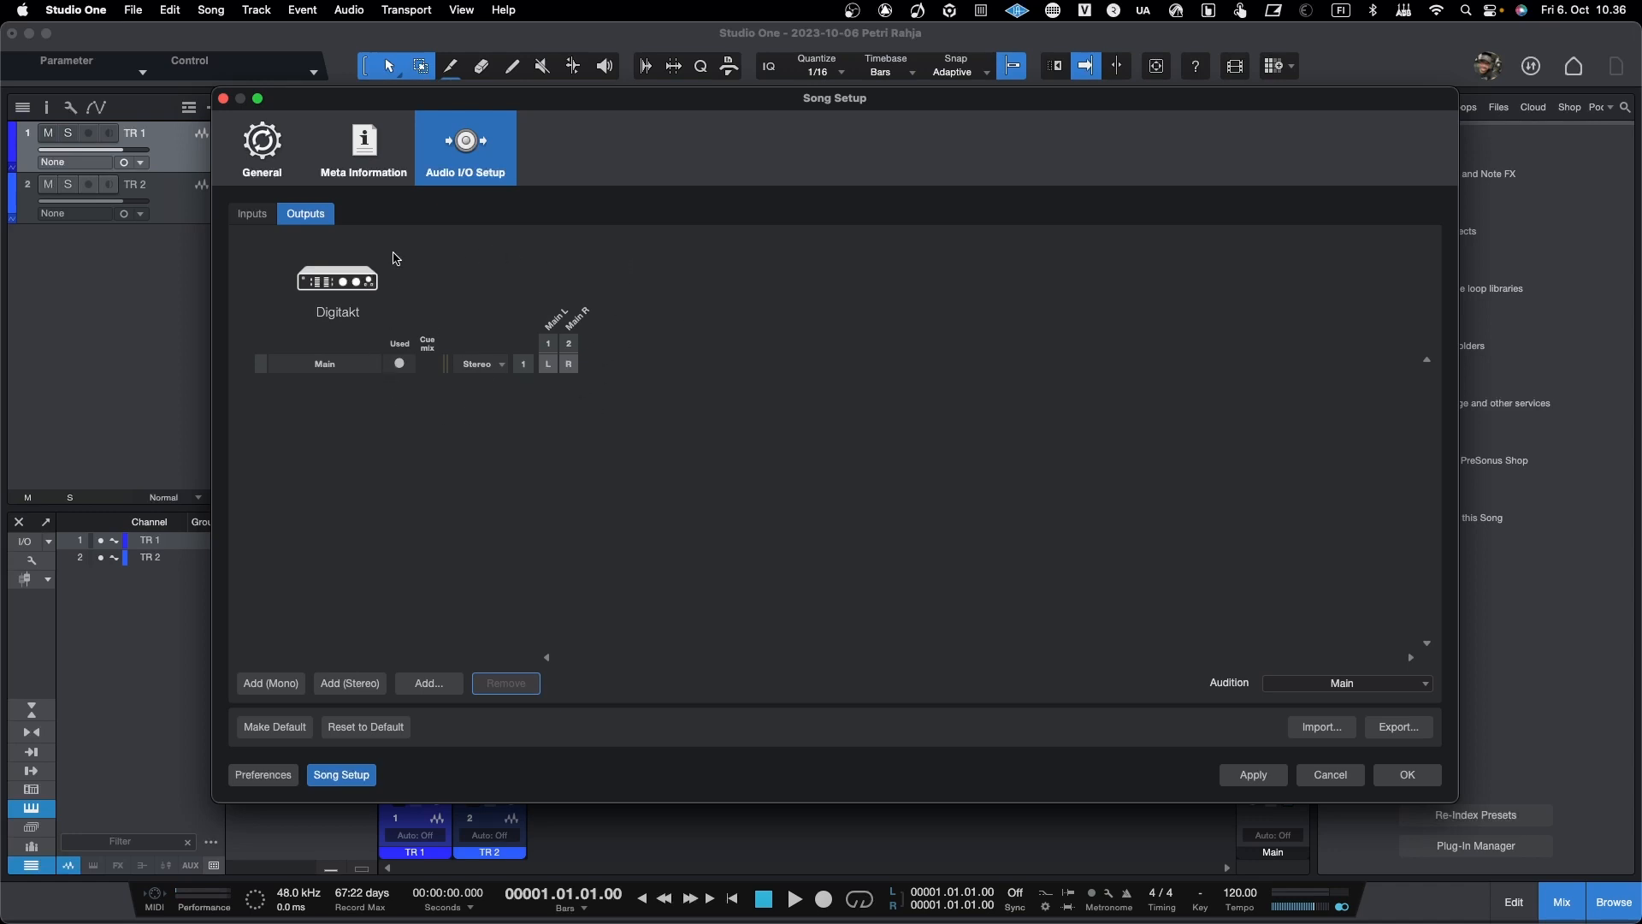
left_click(259, 215)
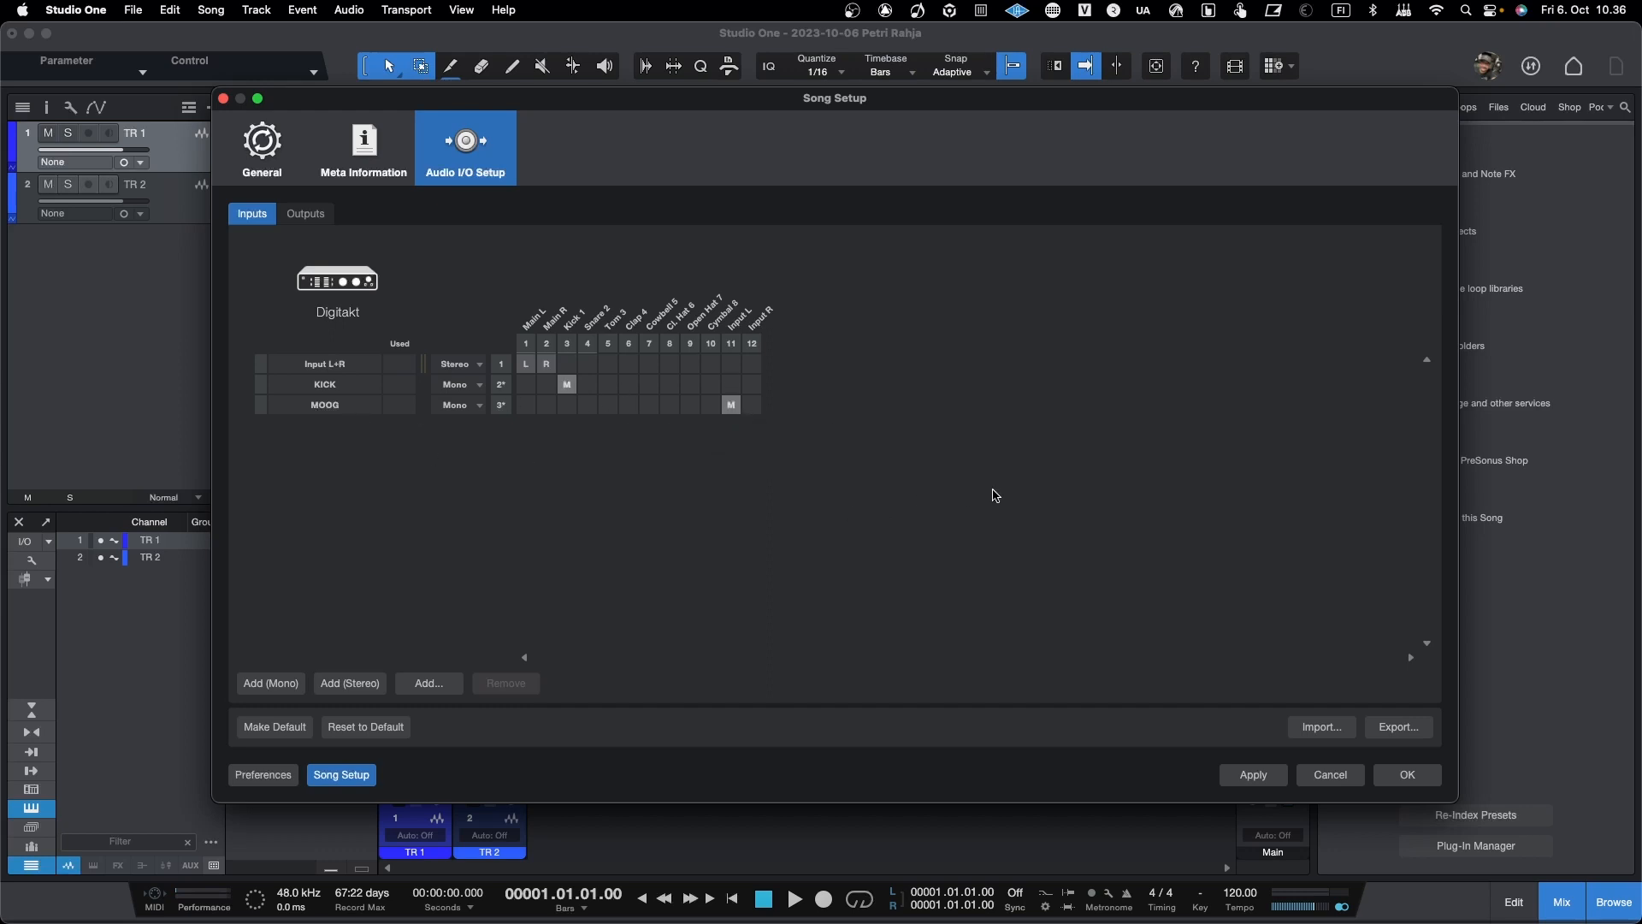
left_click(1408, 779)
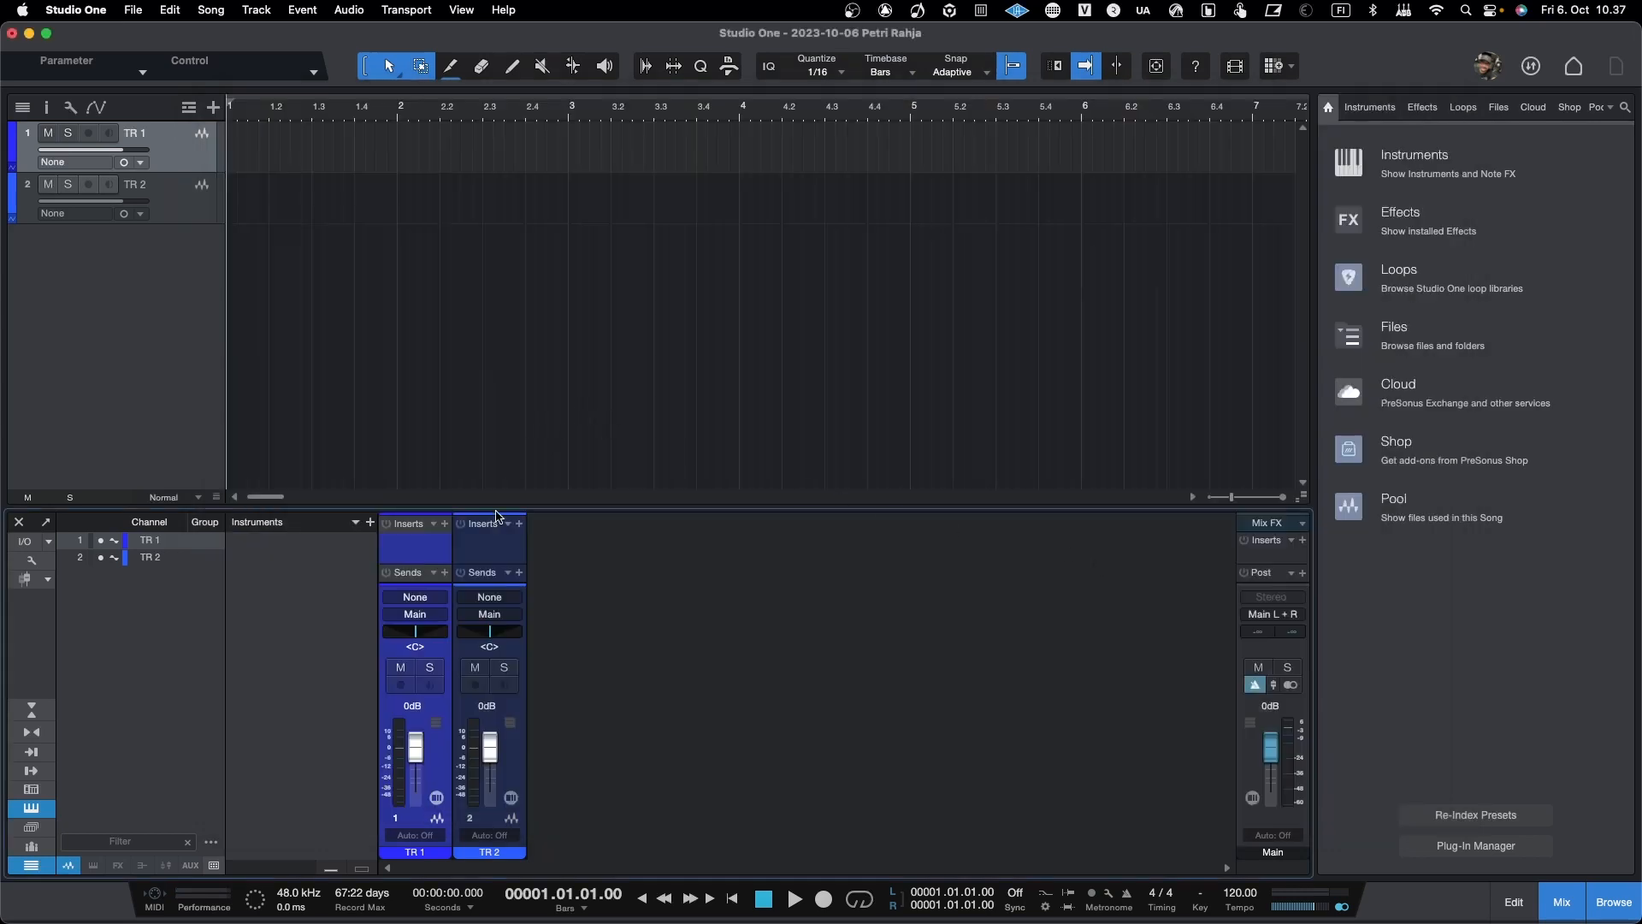
Step: Switch TR 1 to stereo, assign Input L+R as its input, and turn off its input monitoring
left_click(97, 164)
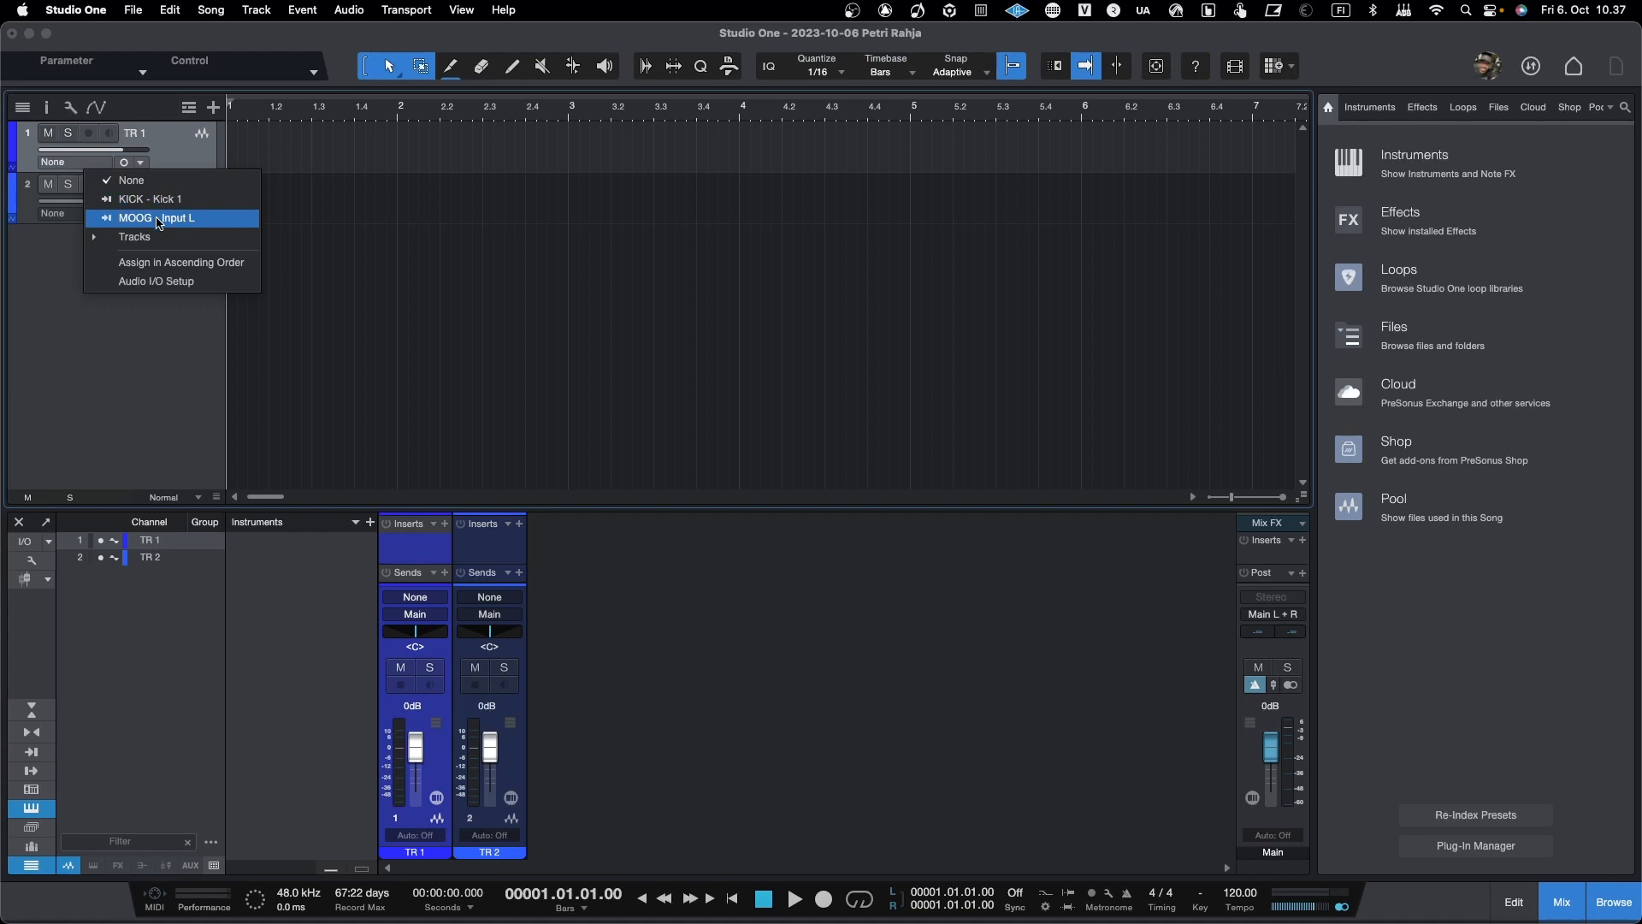
left_click(124, 165)
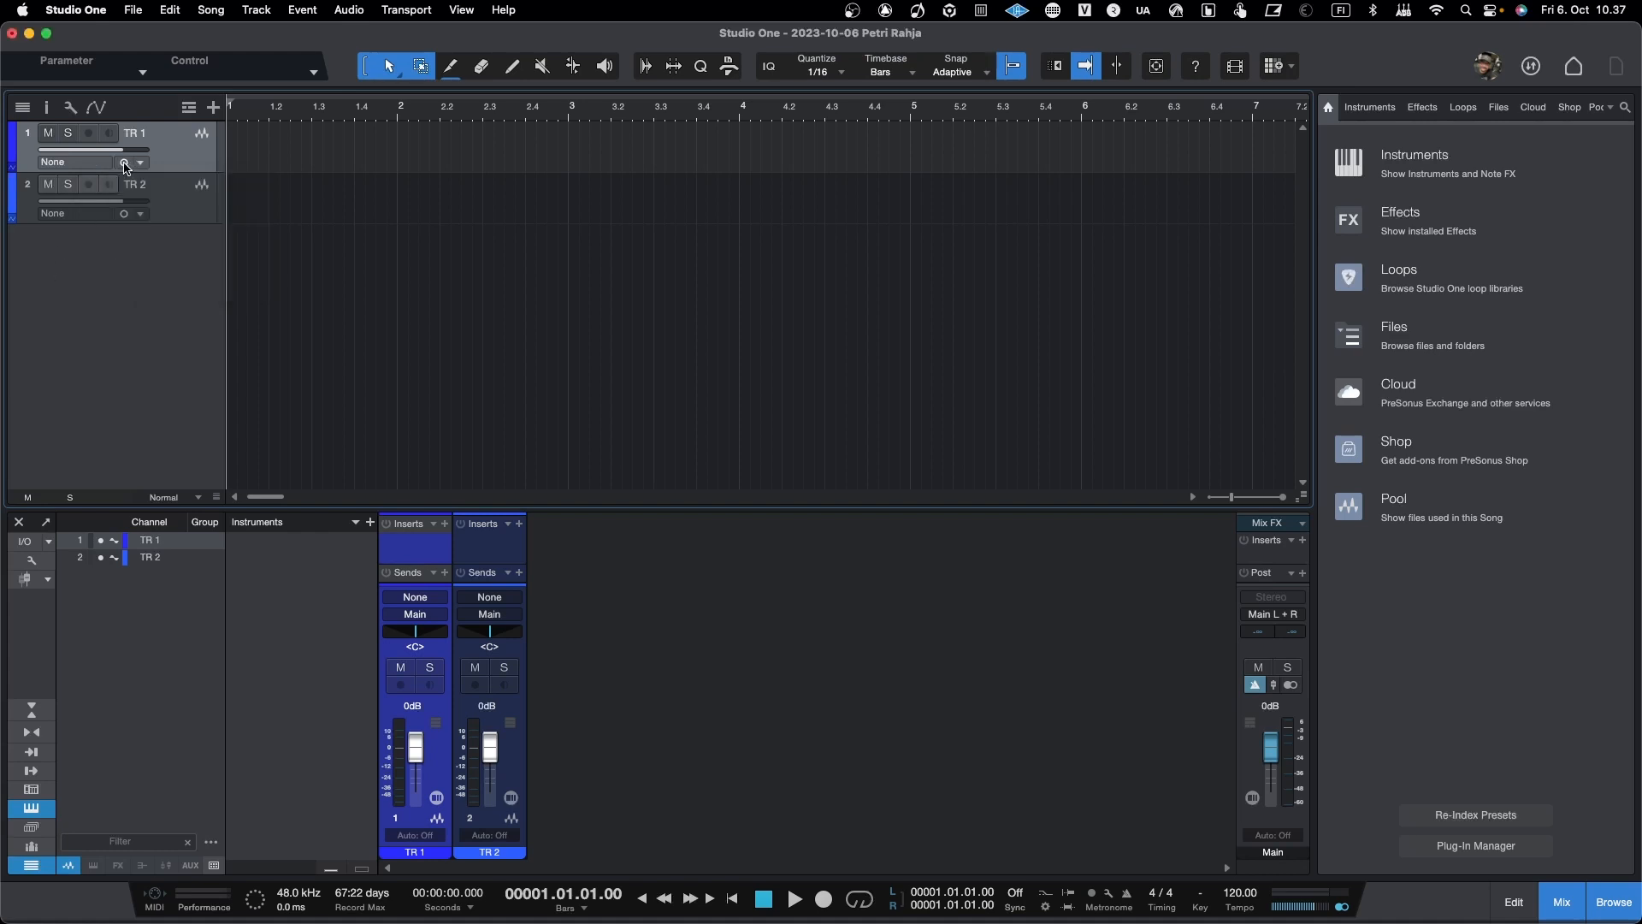
left_click(124, 165)
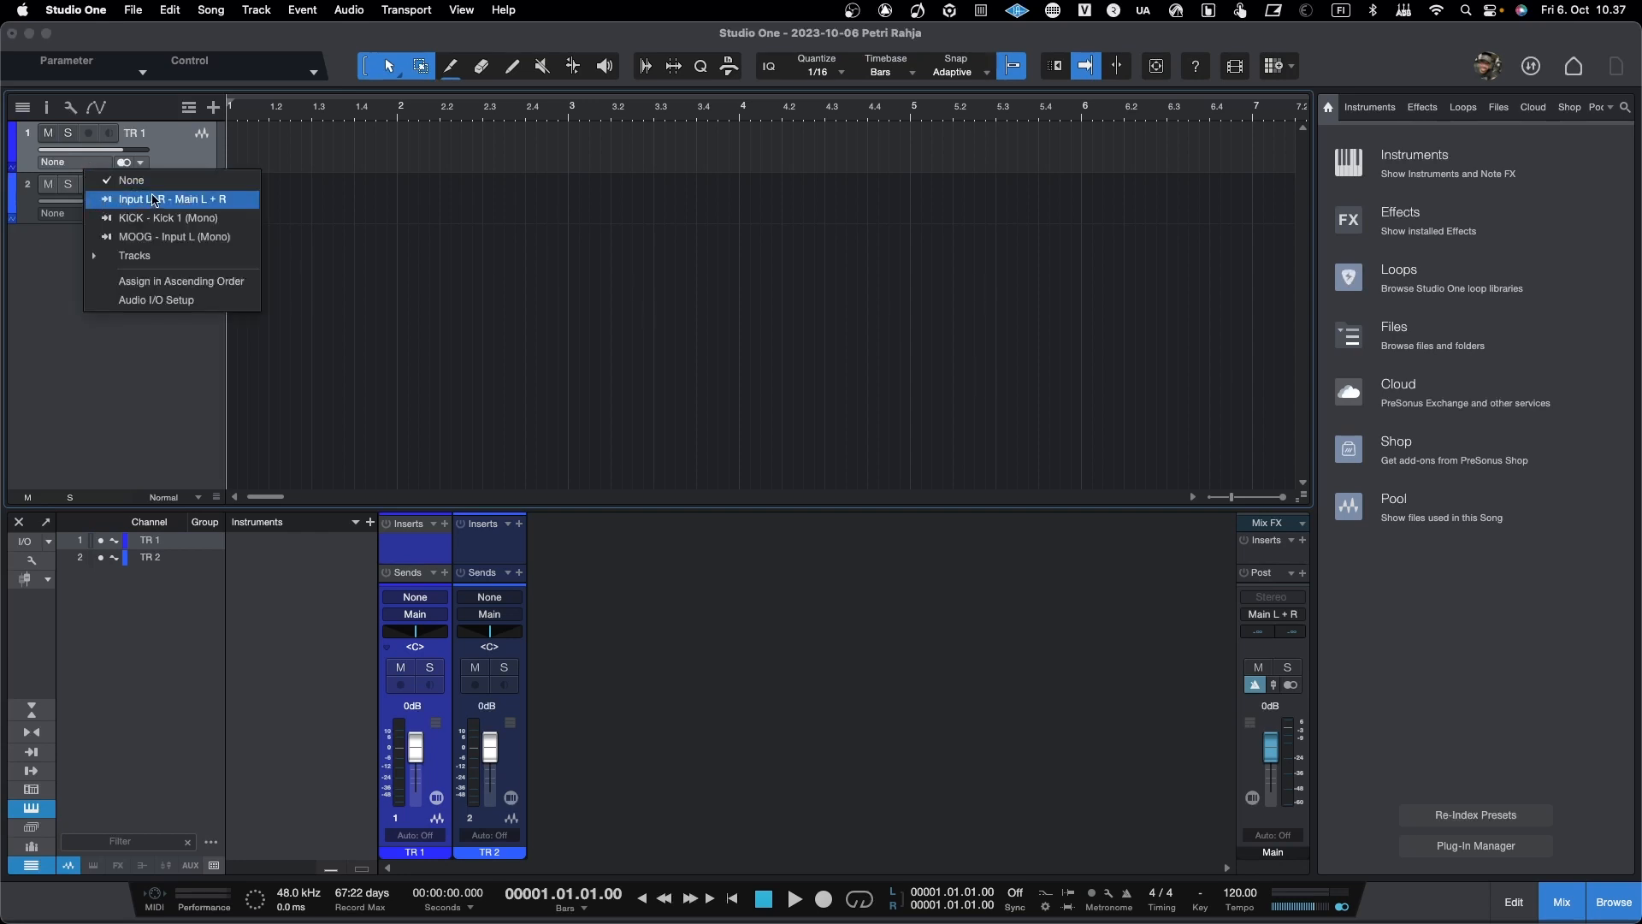
left_click(188, 201)
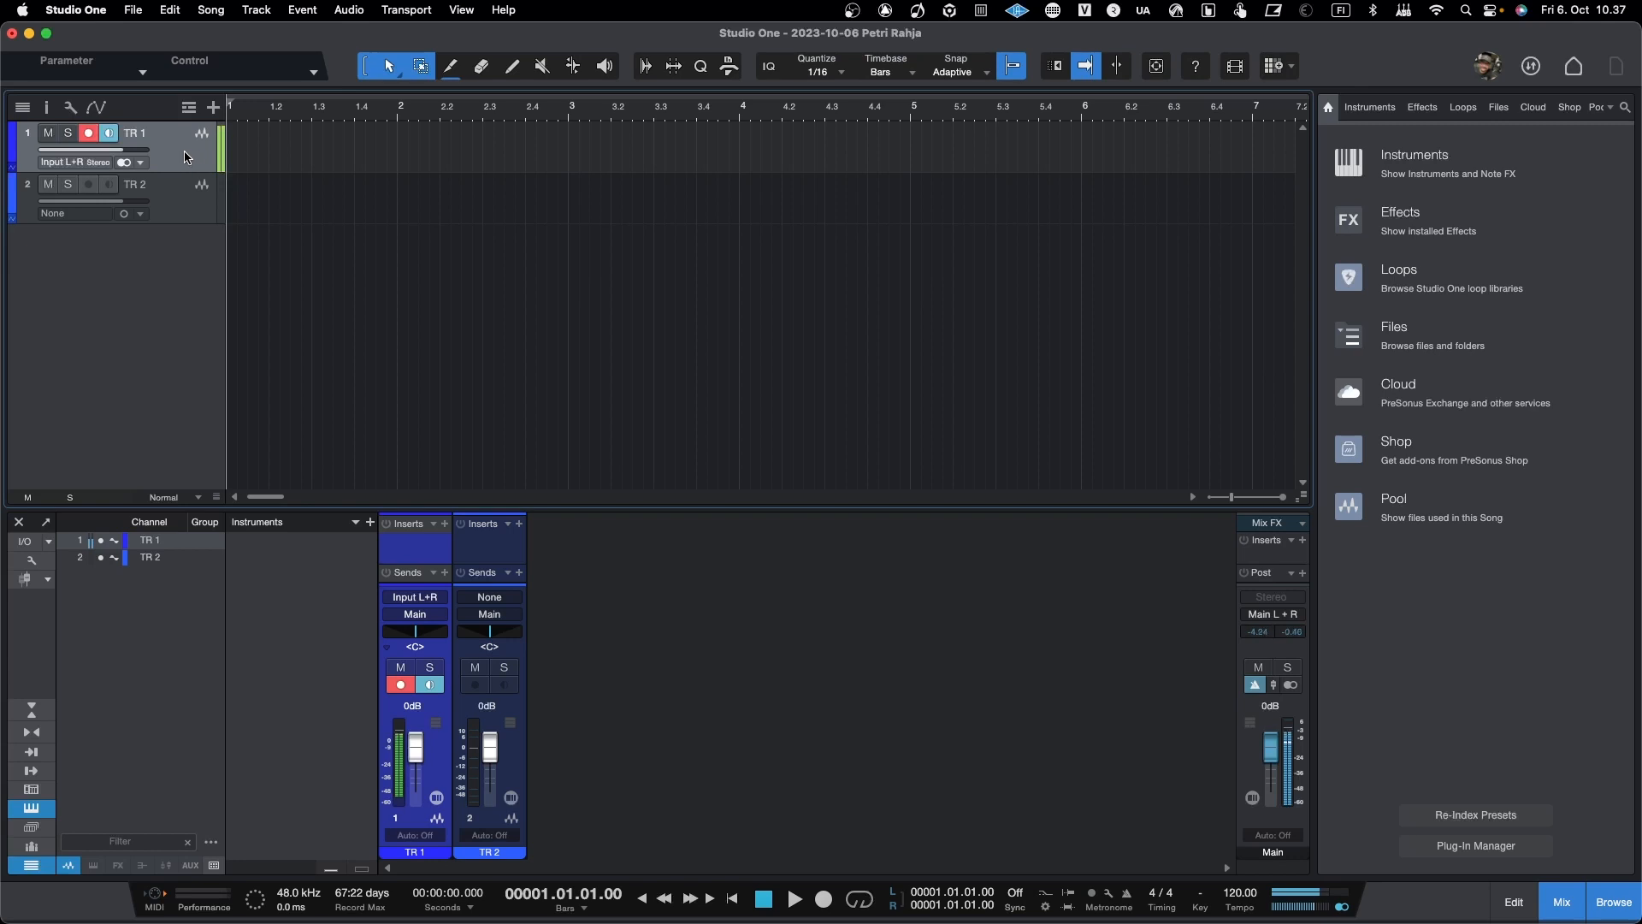
left_click(108, 134)
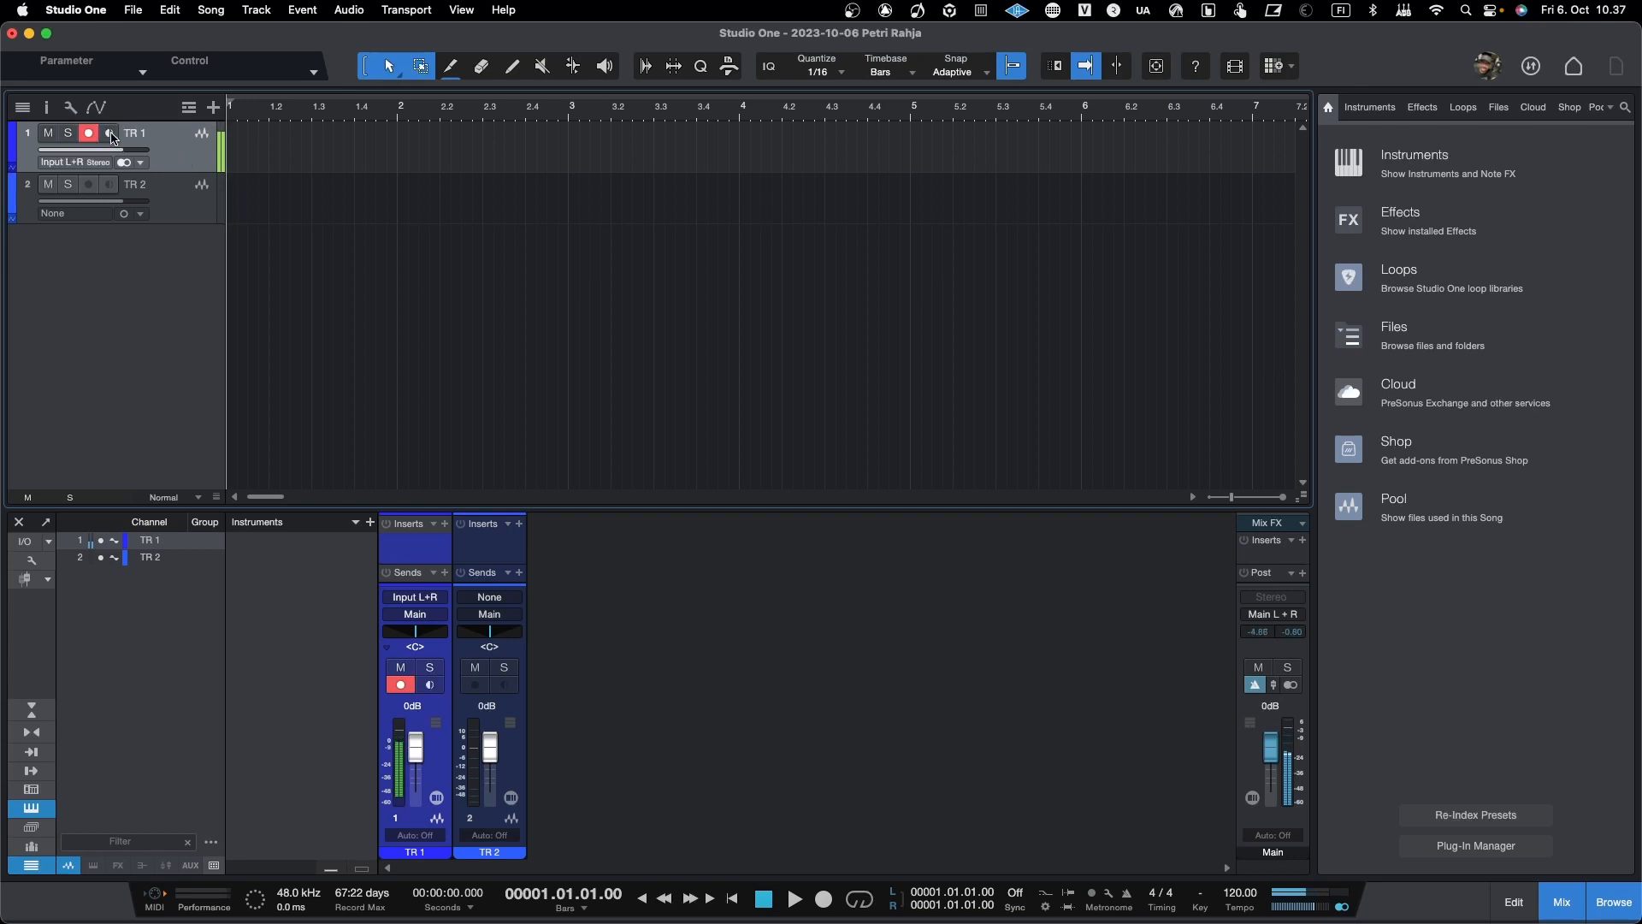
Step: Assign the KICK input to TR 2 and turn on its input monitoring
left_click(75, 216)
left_click(91, 251)
left_click(108, 185)
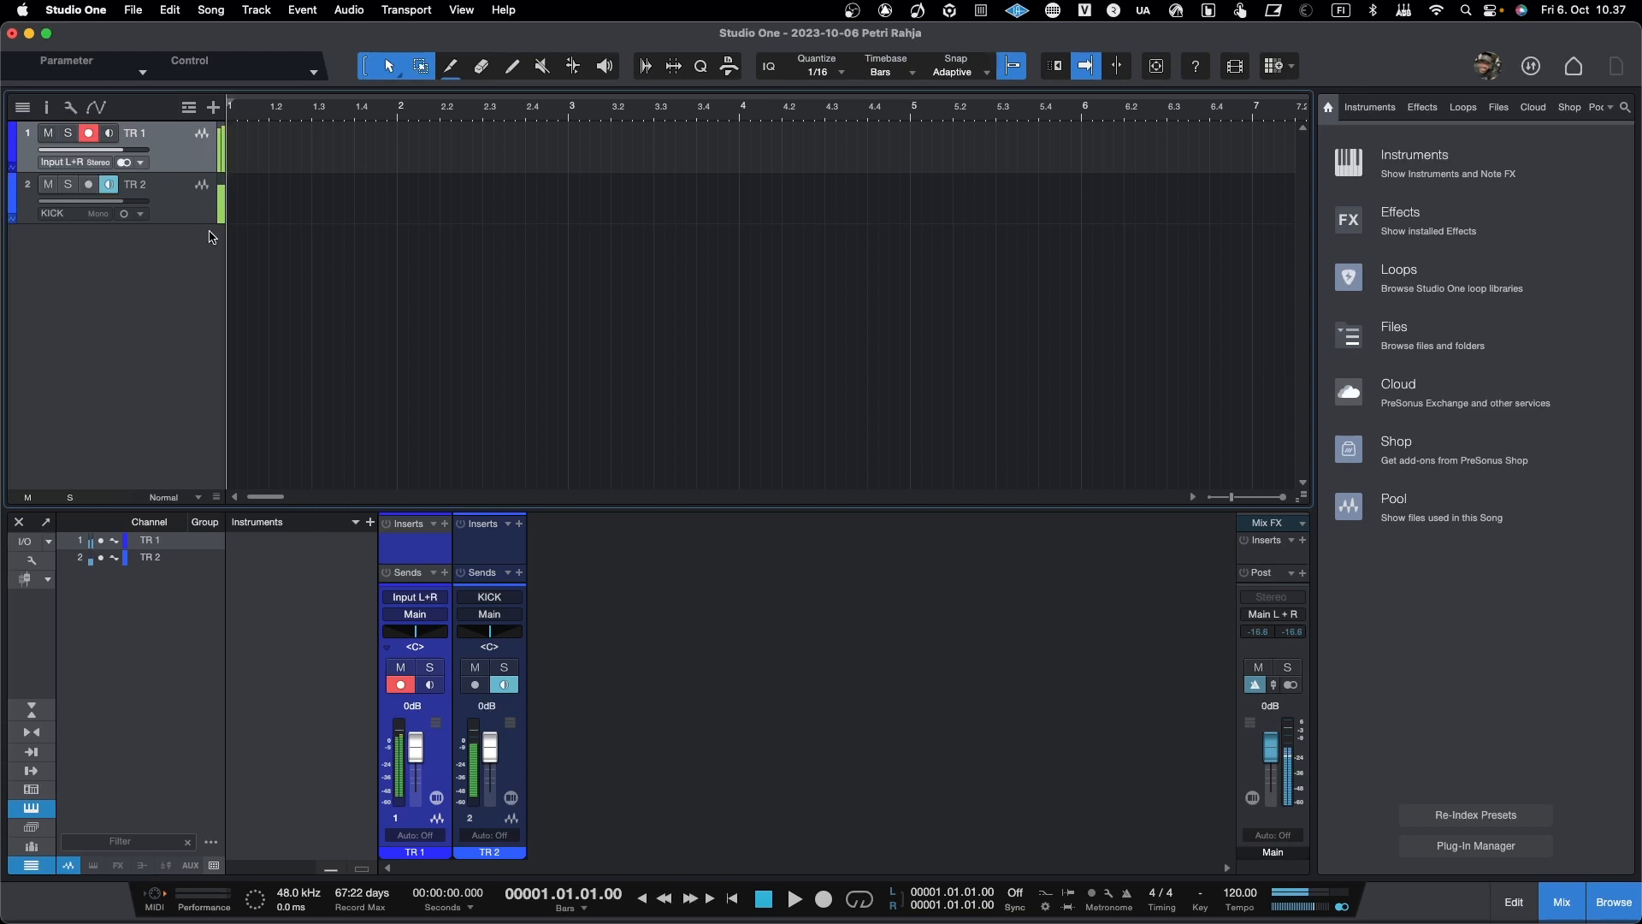
Step: Change TR 2's input to MOOG and choose Main as its output
left_click(73, 214)
left_click(85, 267)
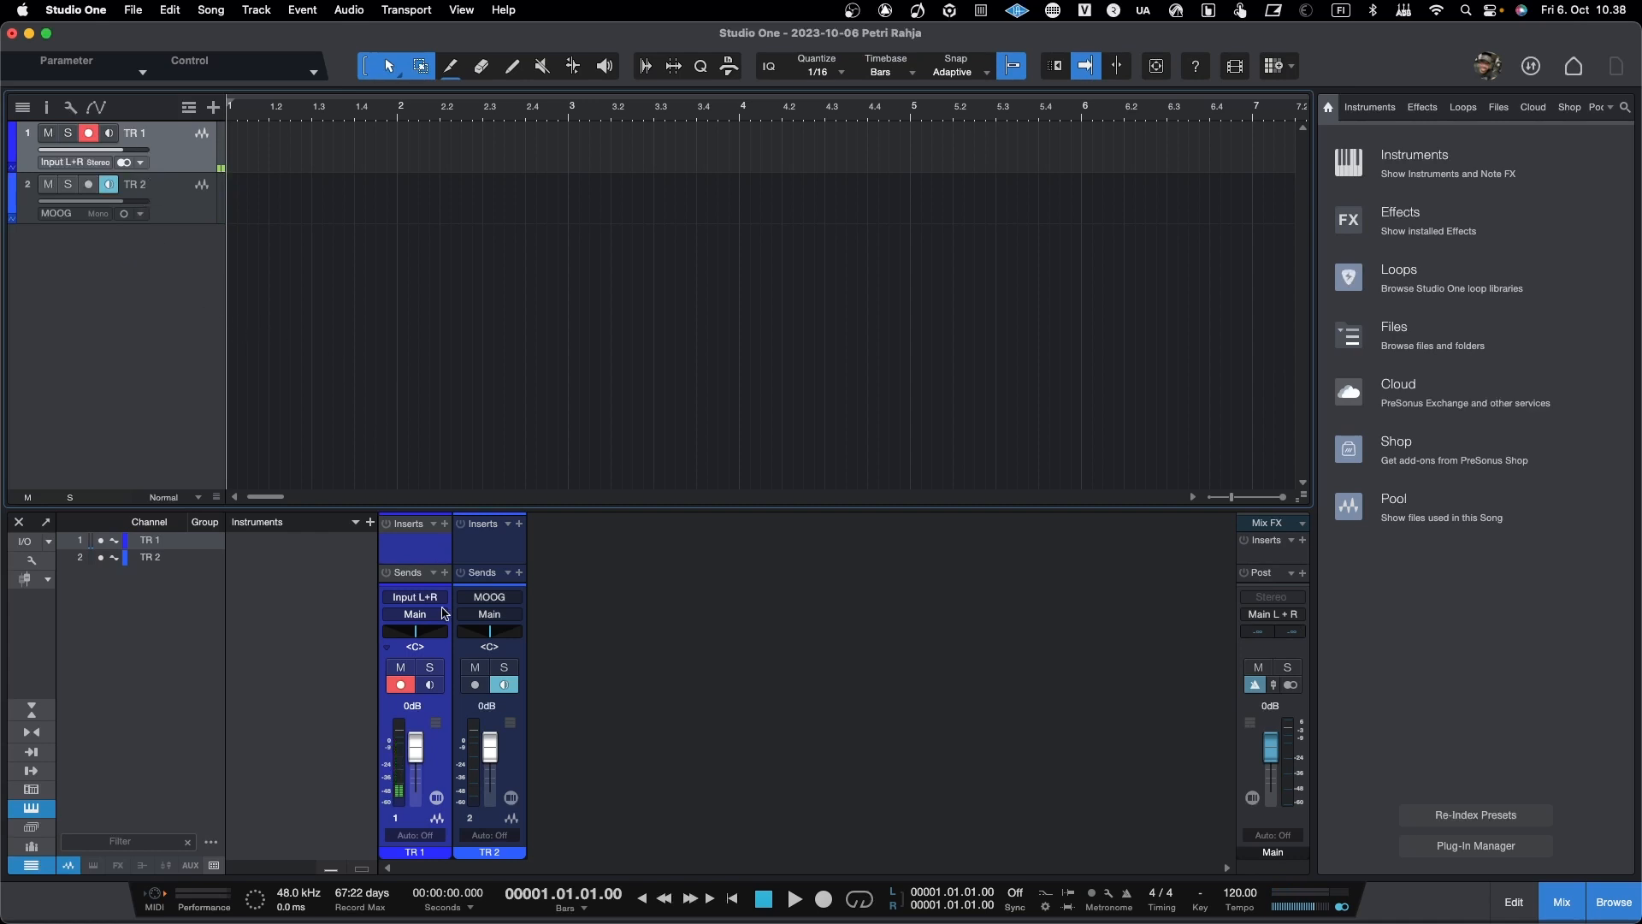
left_click(490, 615)
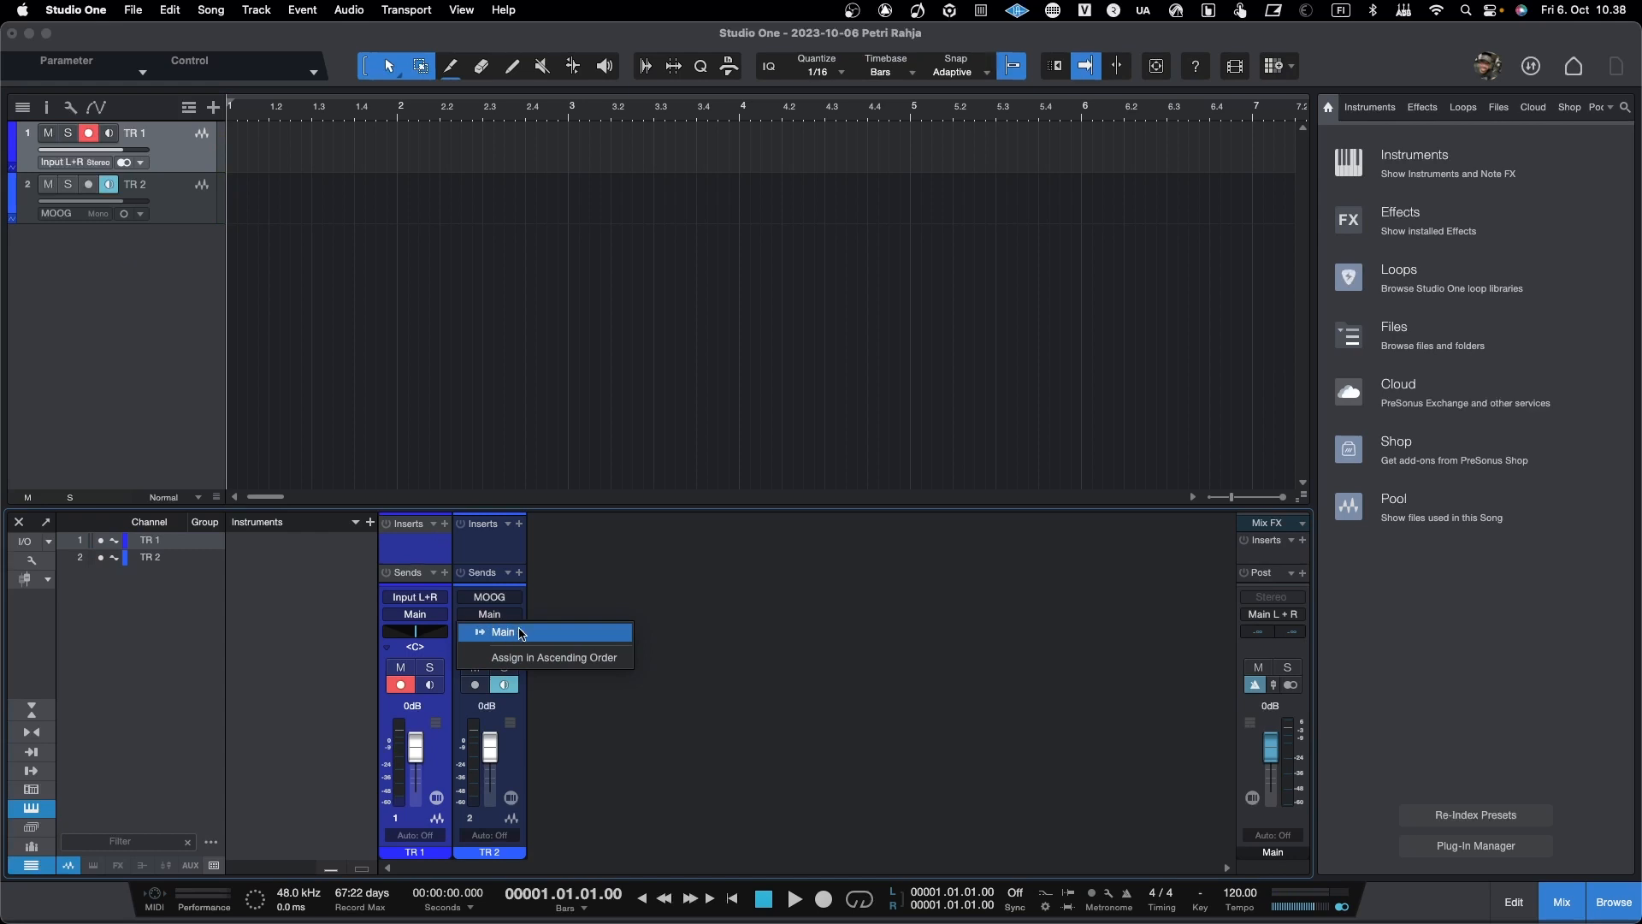
left_click(520, 632)
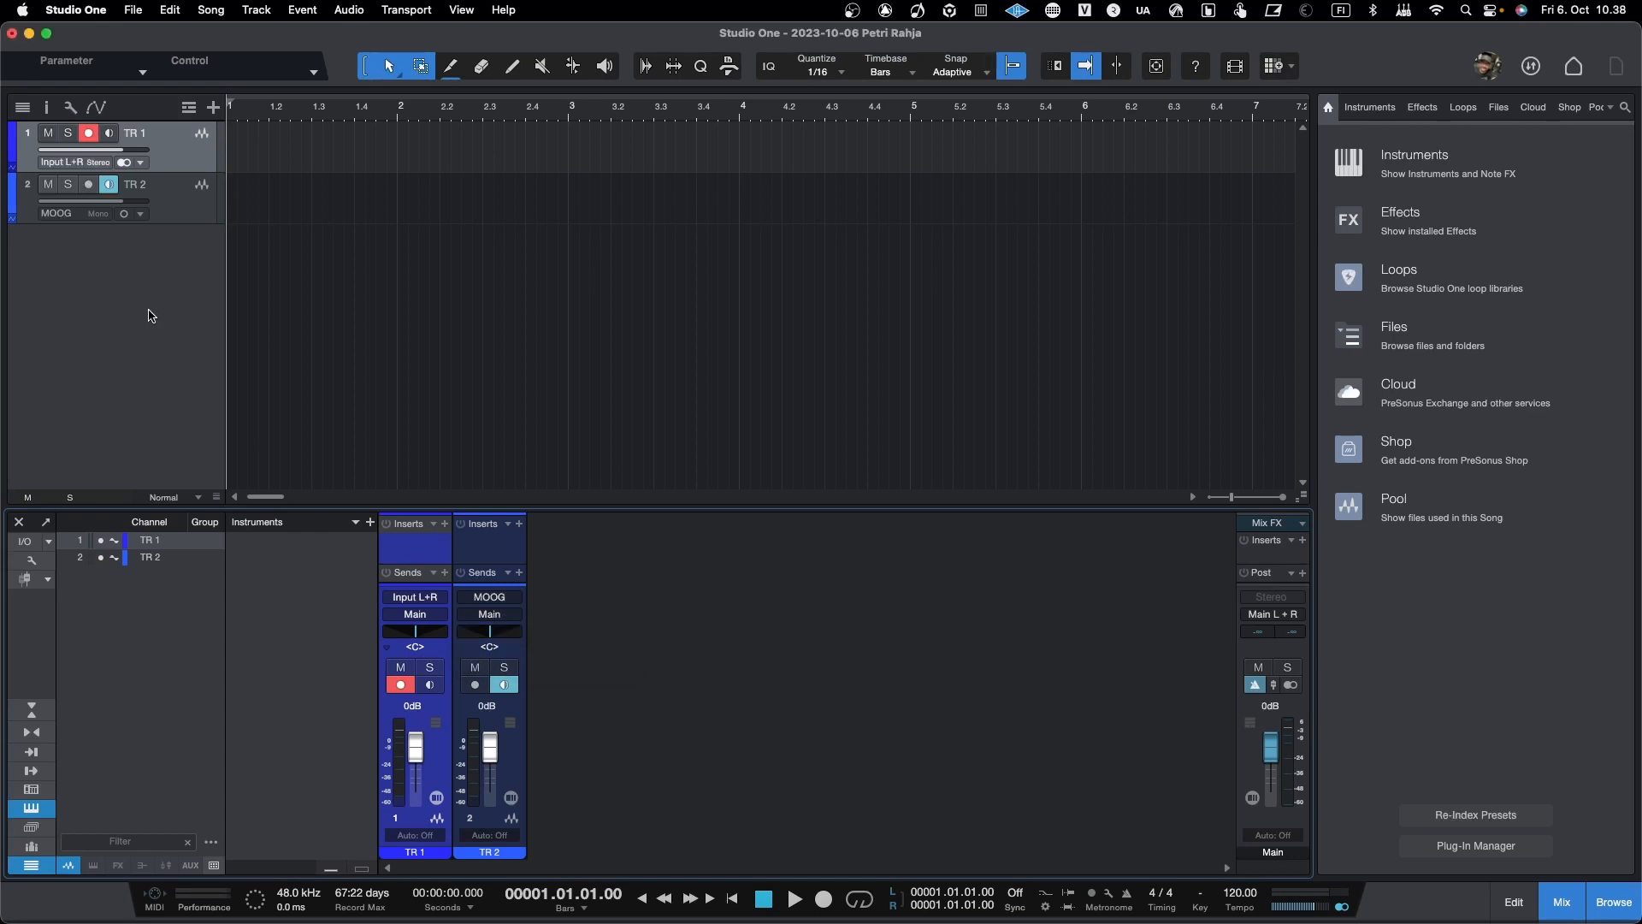
Step: Show the track inspector and review the song's output routing in the Audio I/O Setup
left_click(47, 109)
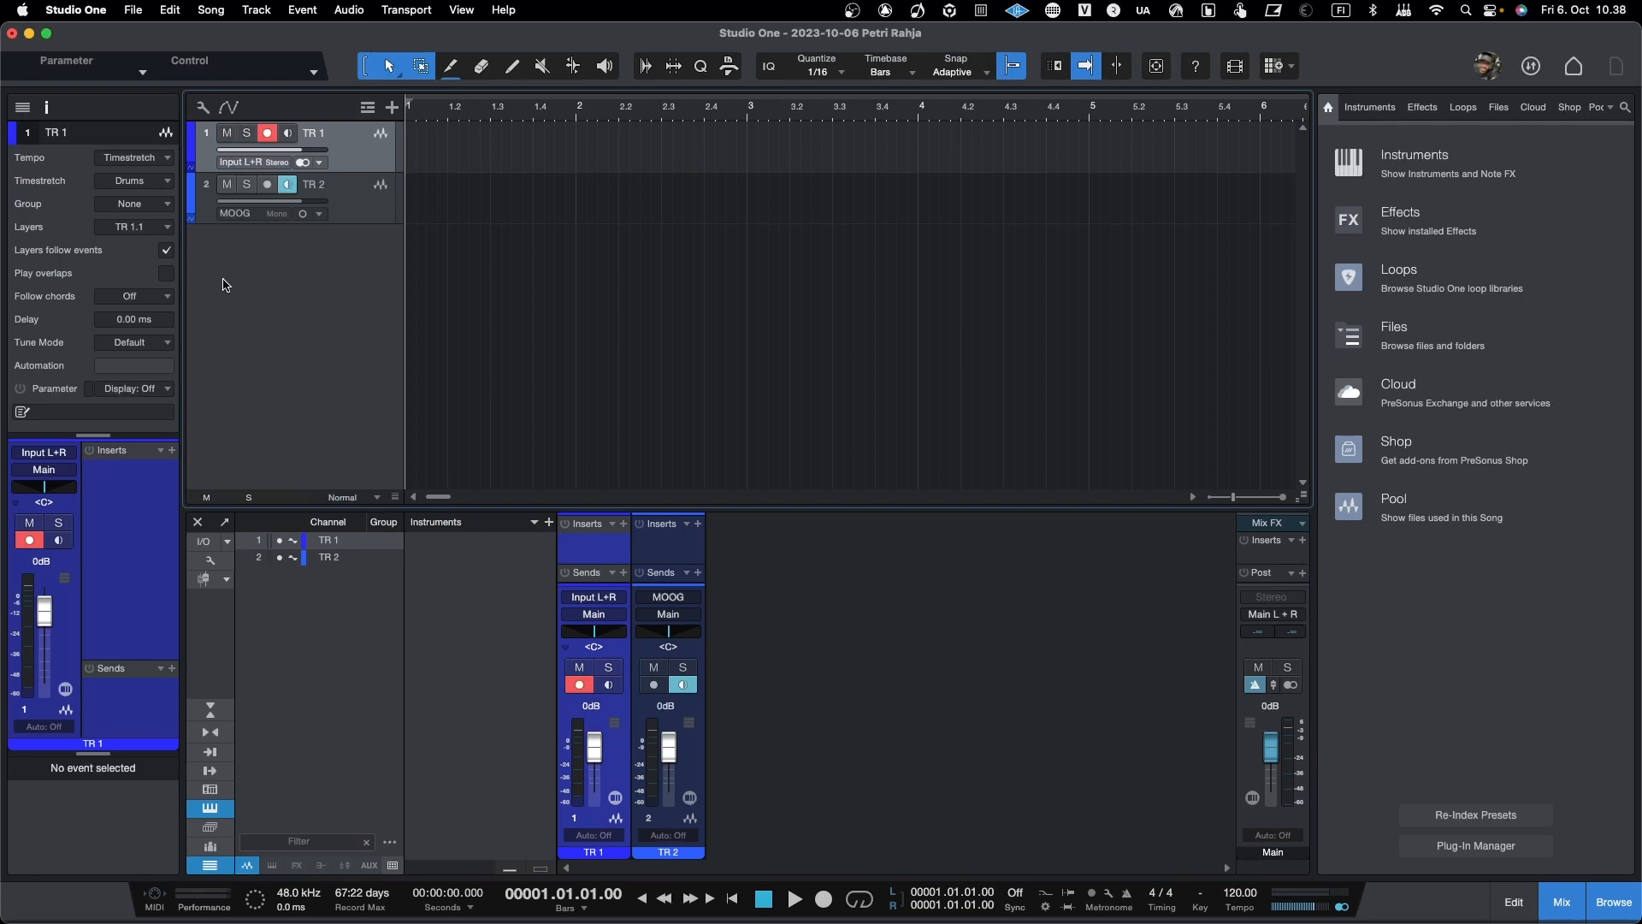
left_click(212, 540)
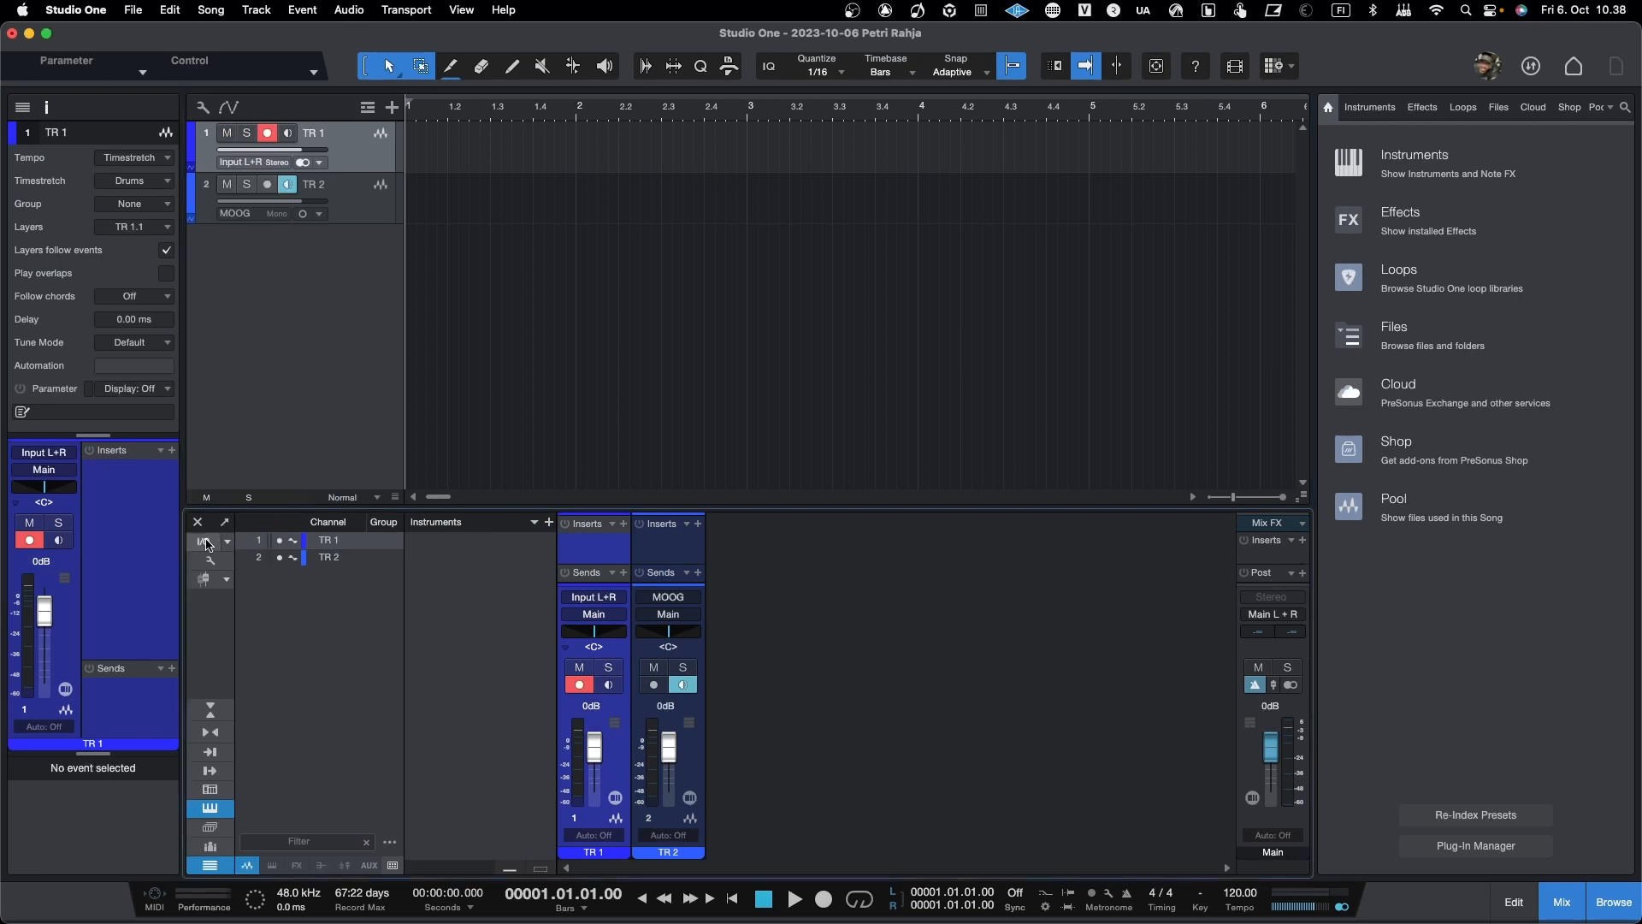
left_click(303, 213)
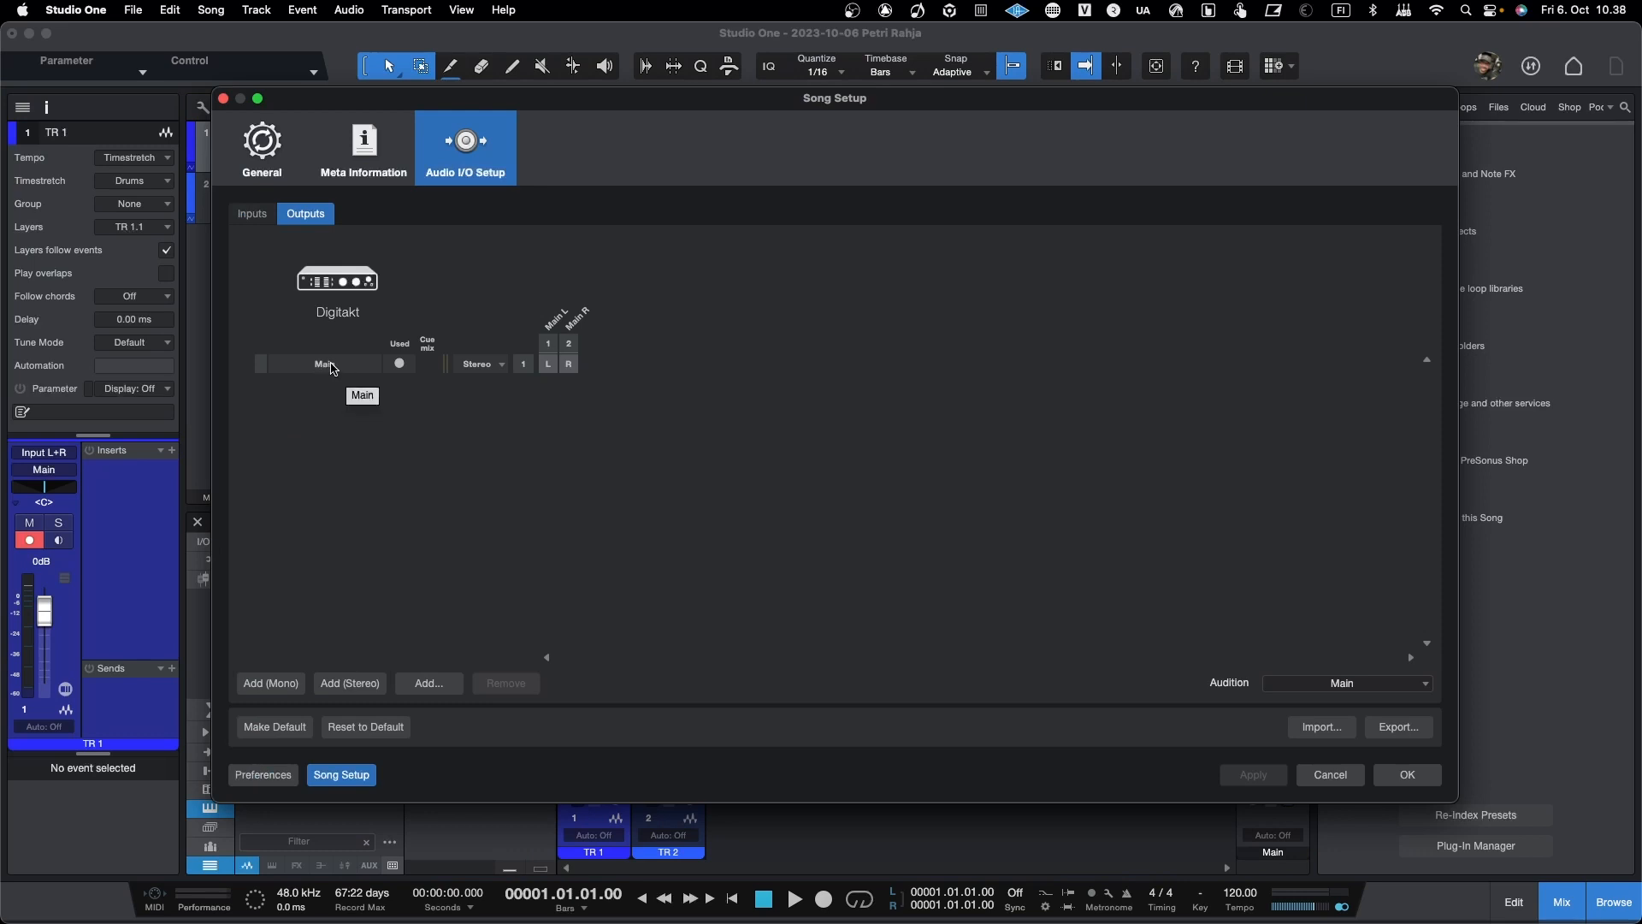
left_click(222, 99)
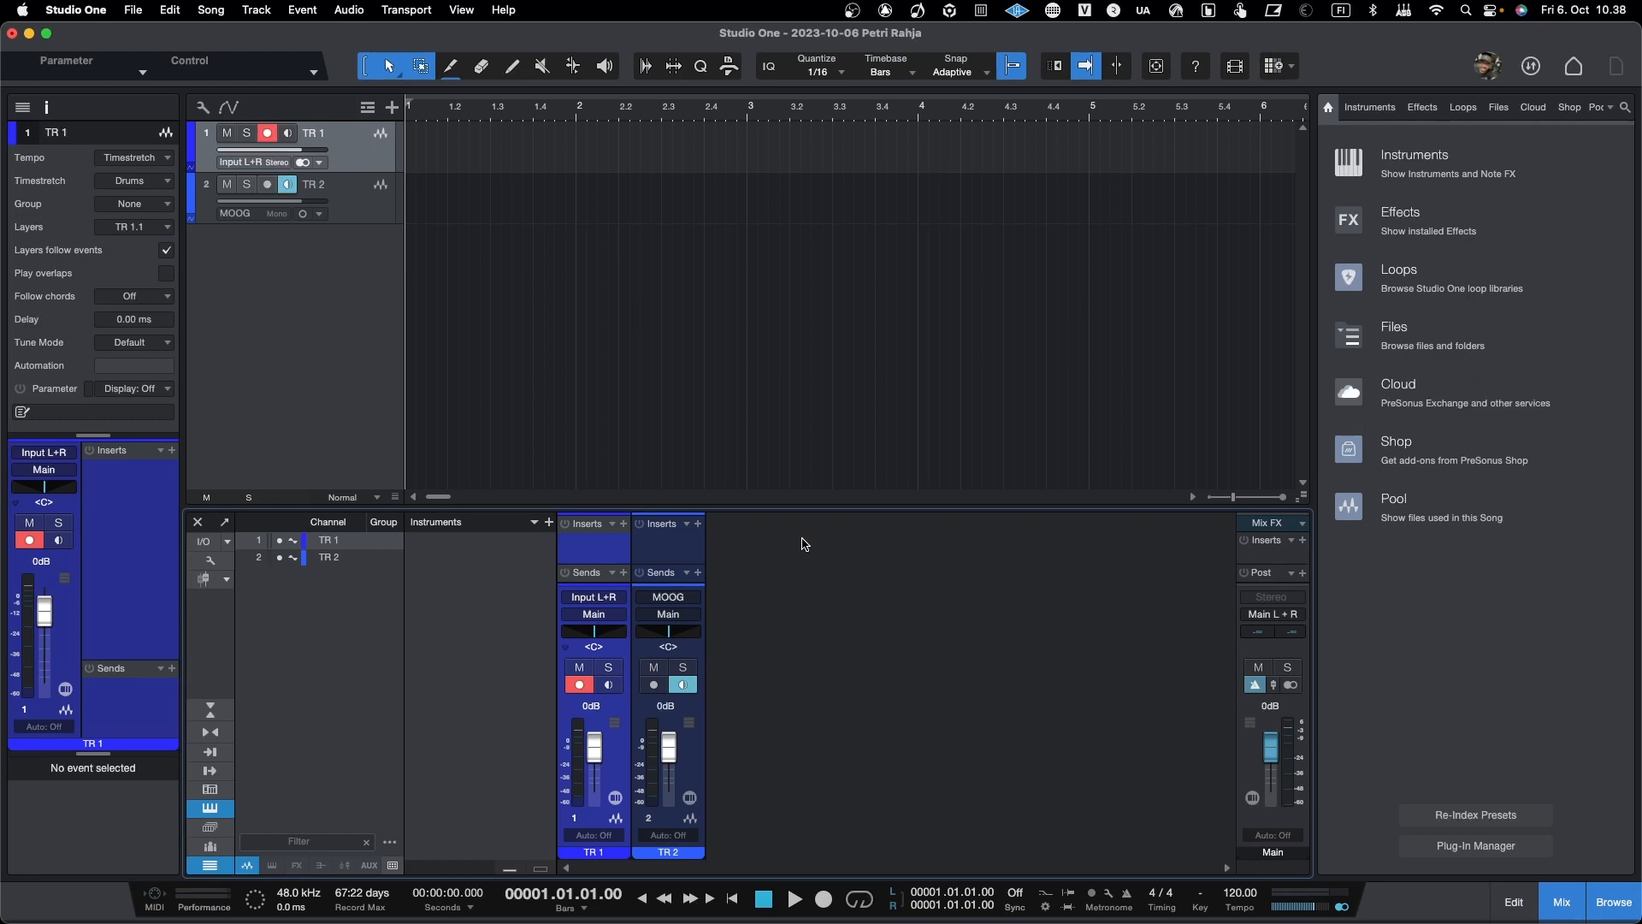
Step: Set the inputs of both TR 1 and TR 2 to None
left_click(267, 163)
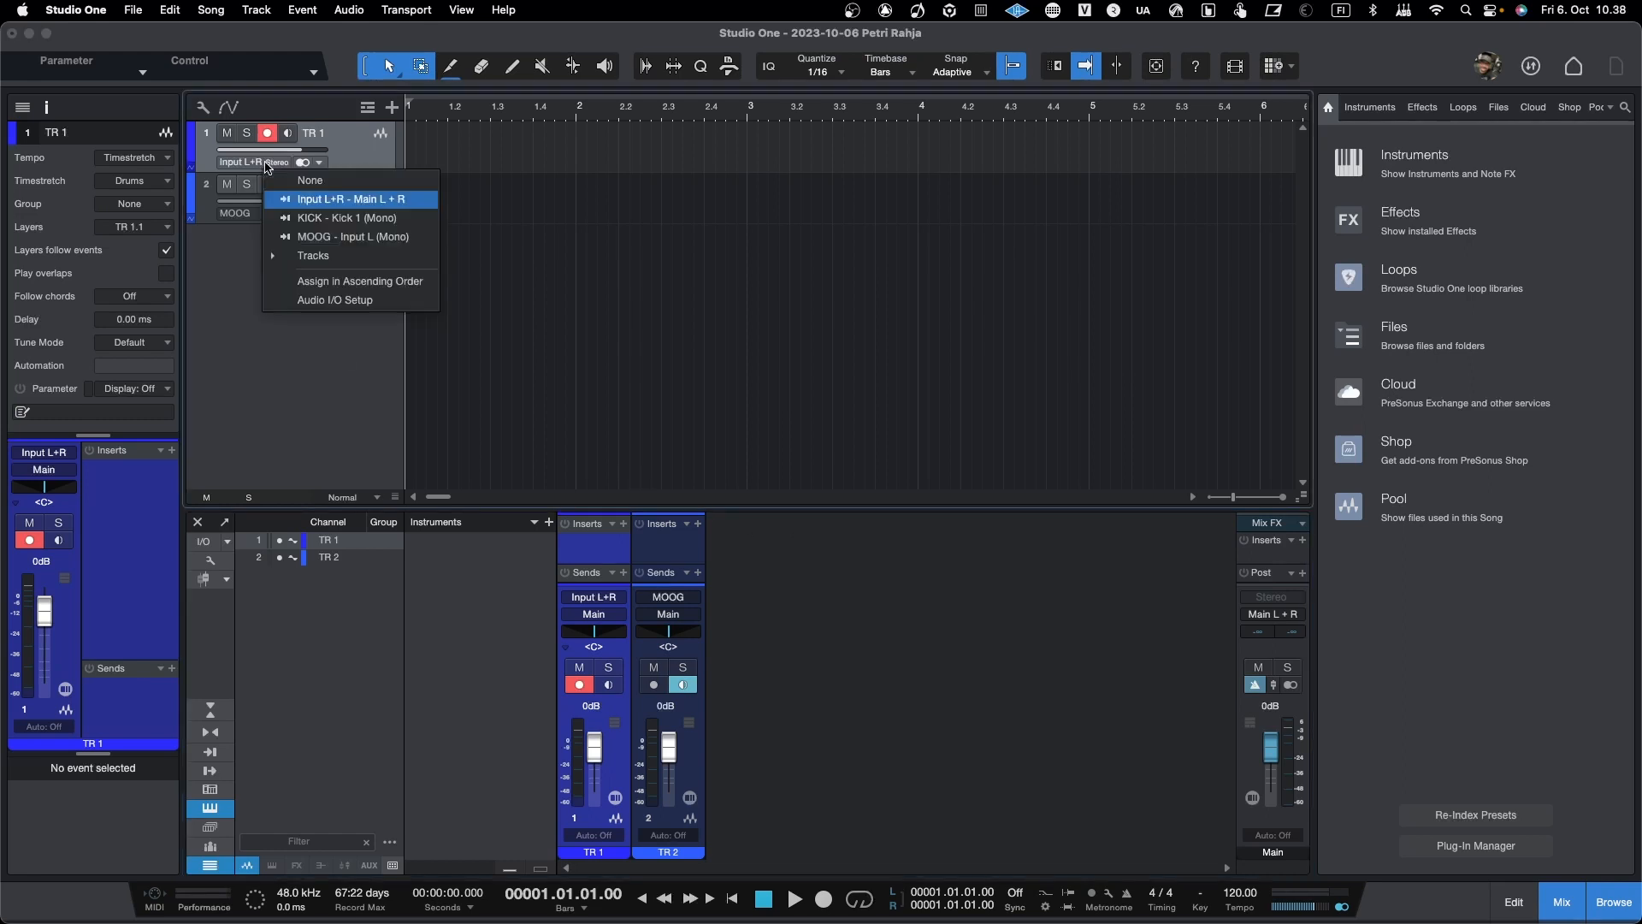
left_click(295, 179)
left_click(252, 214)
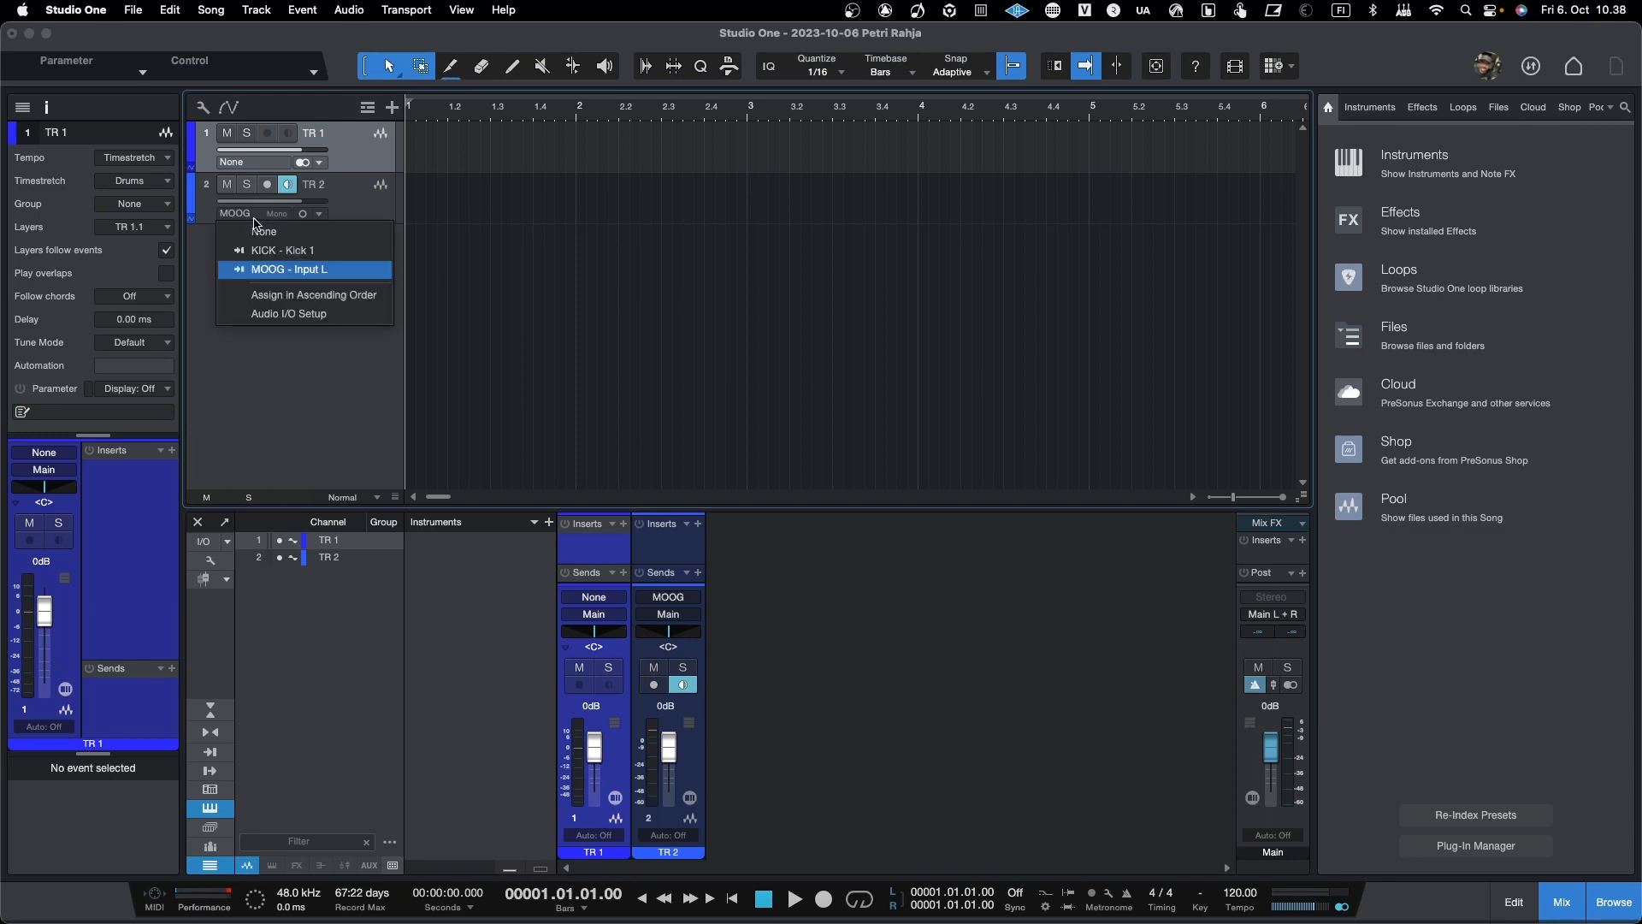
left_click(259, 232)
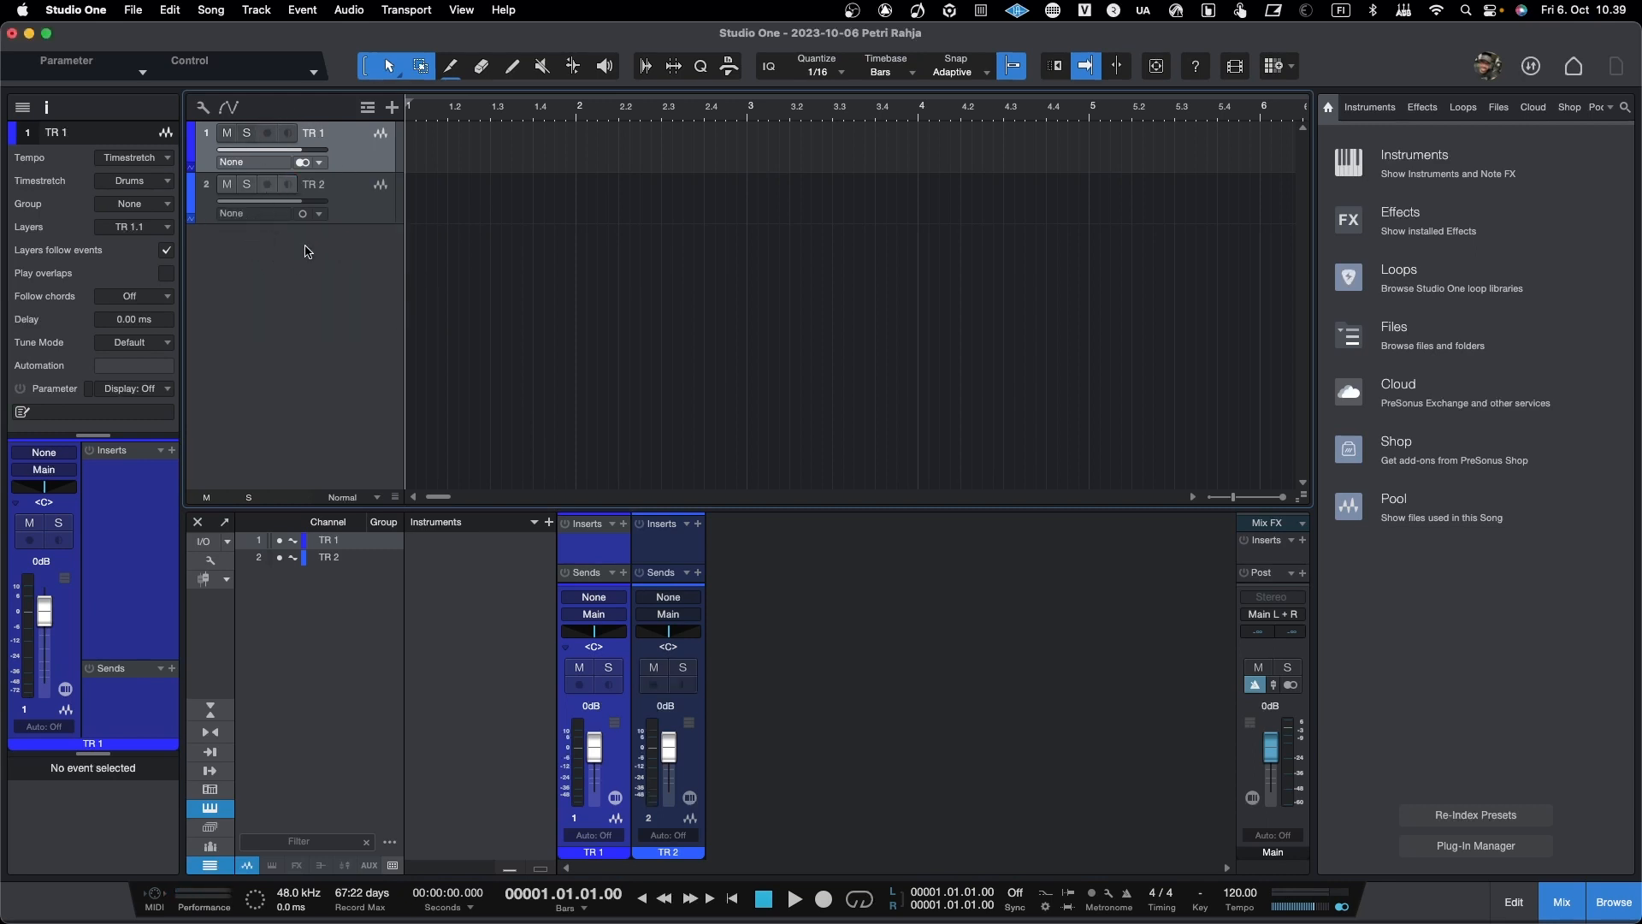
Step: Set the playback device in the audio preferences to PR Audio and accept the change
left_click(89, 10)
left_click(90, 63)
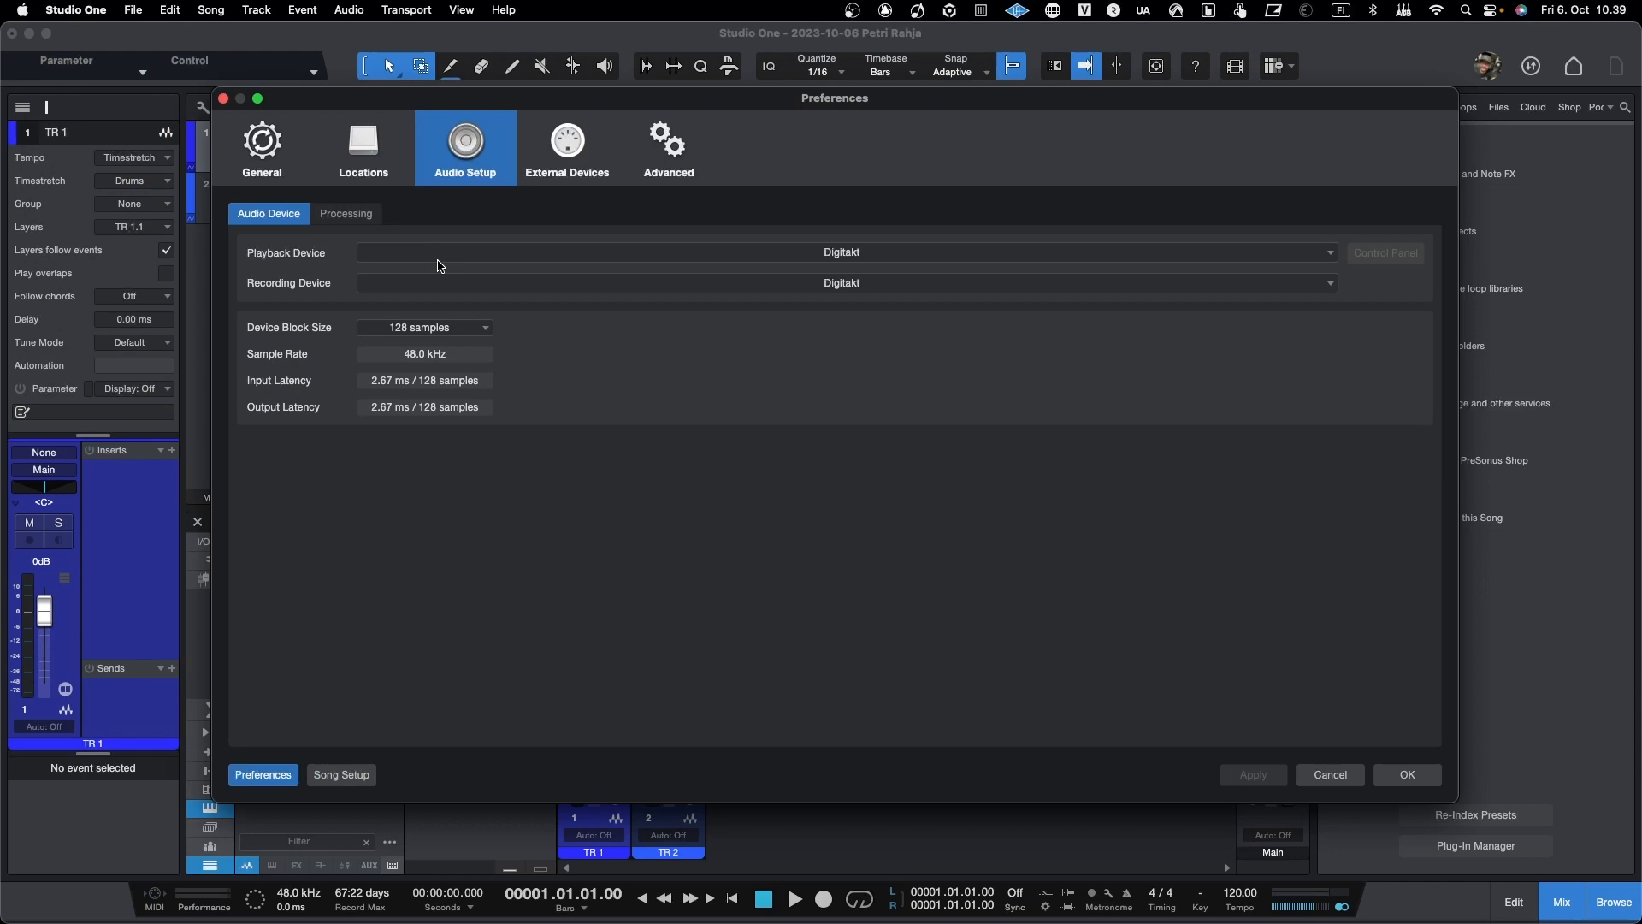
left_click(766, 250)
scroll(793, 555, "down", 4)
left_click(709, 750)
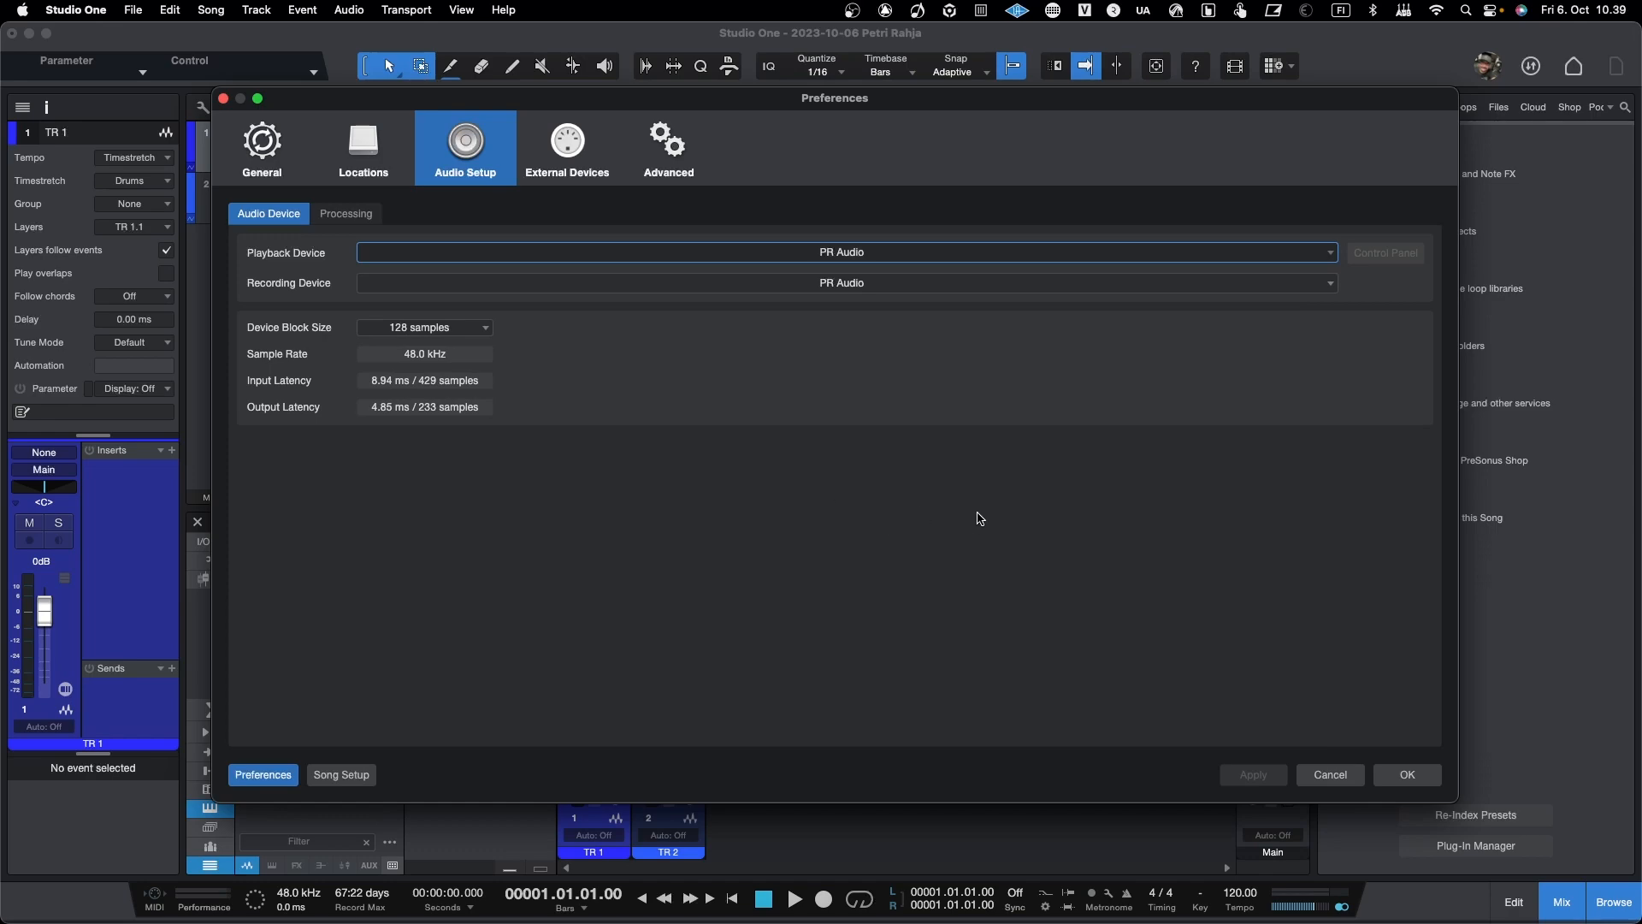
left_click(1408, 777)
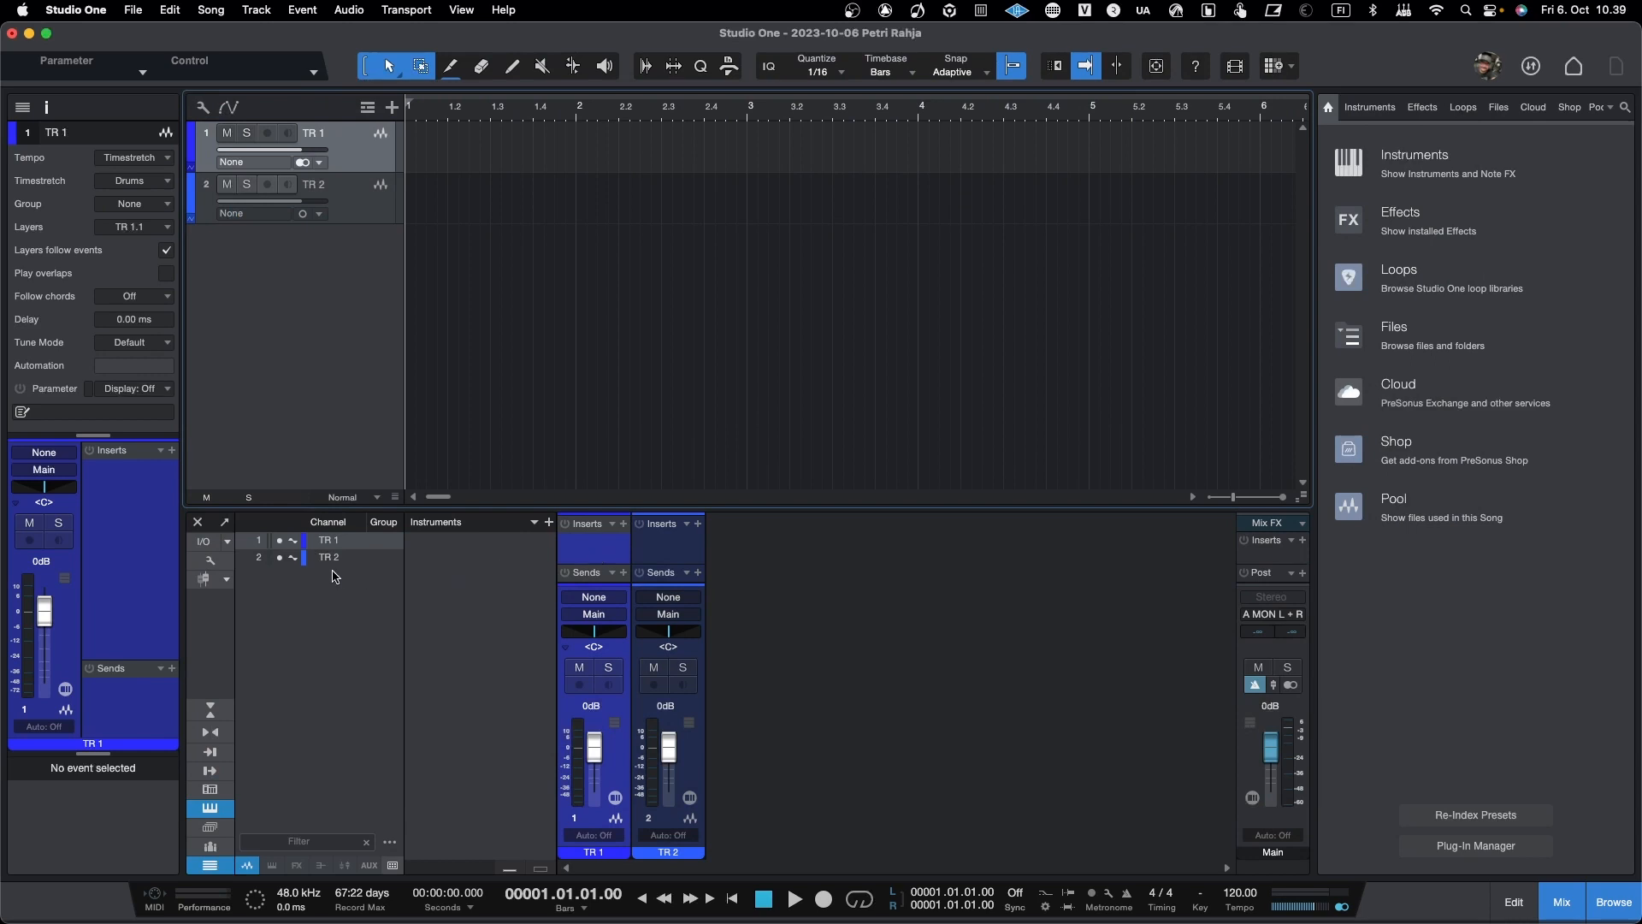
Step: Open the song's Audio I/O Setup and examine the available input and output channels of the PR Audio device
left_click(202, 542)
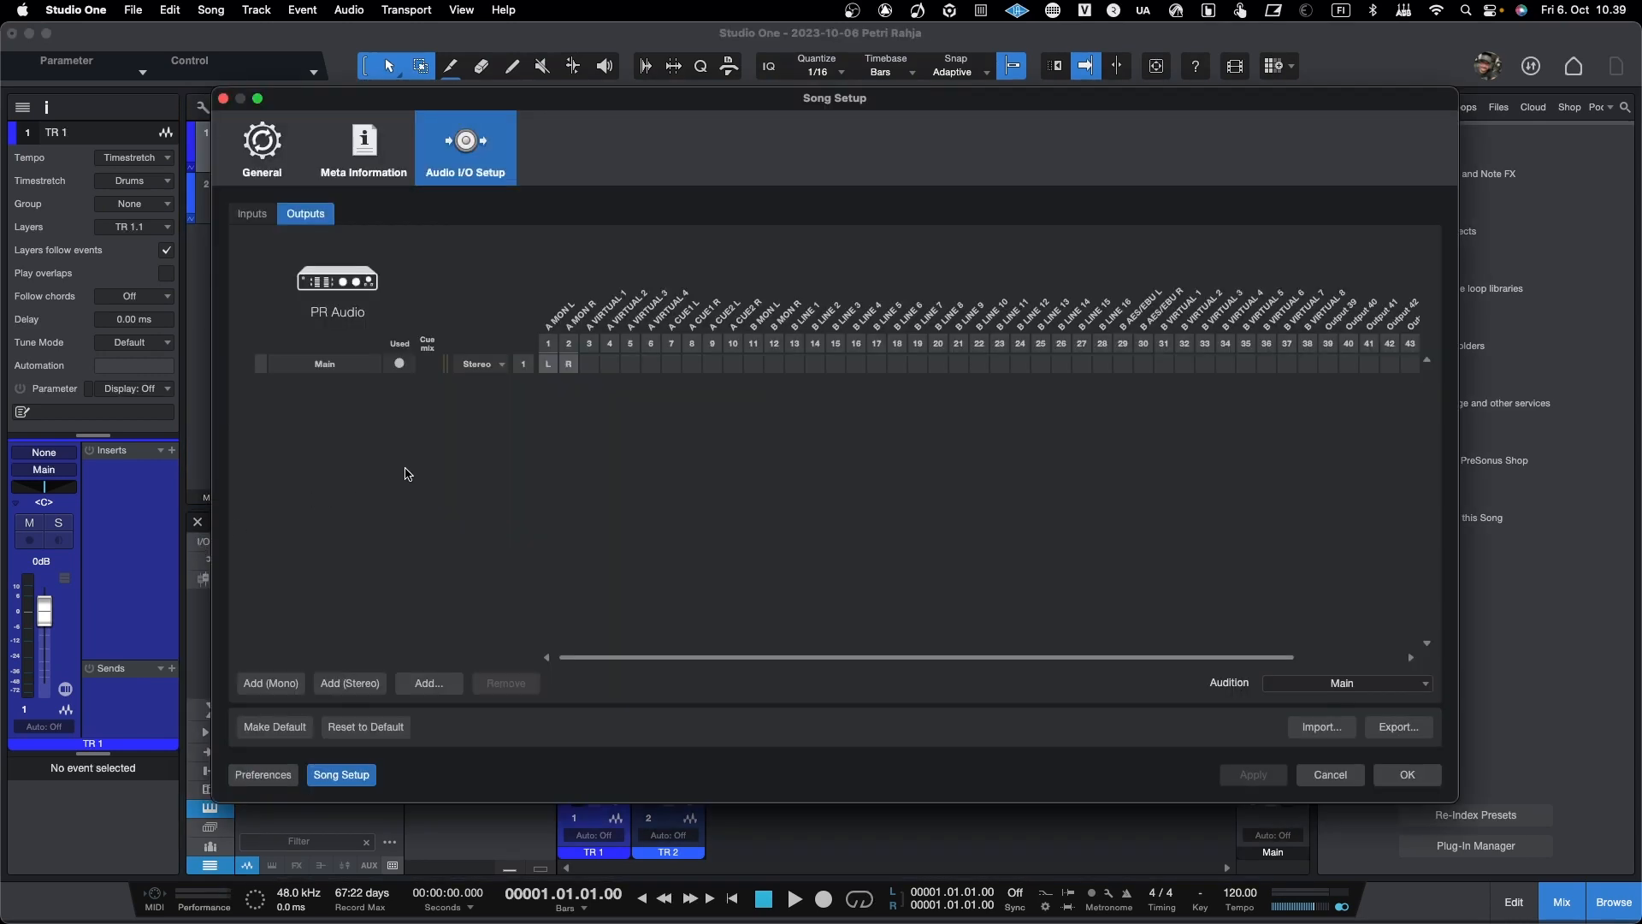
left_click(229, 212)
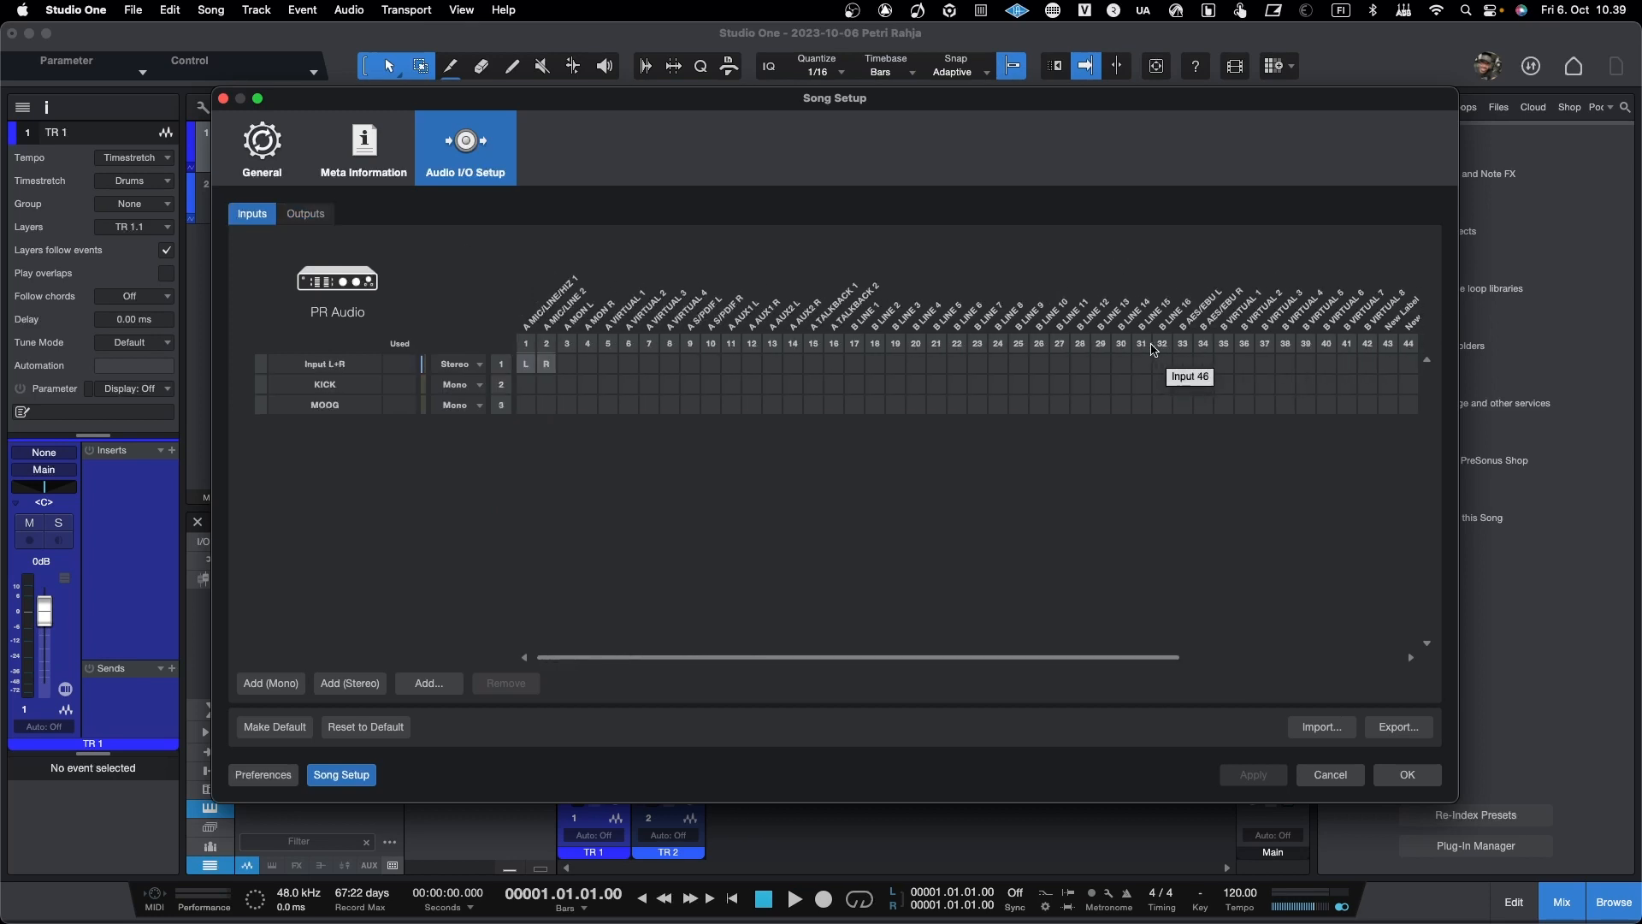
scroll(1153, 348, "right", 5)
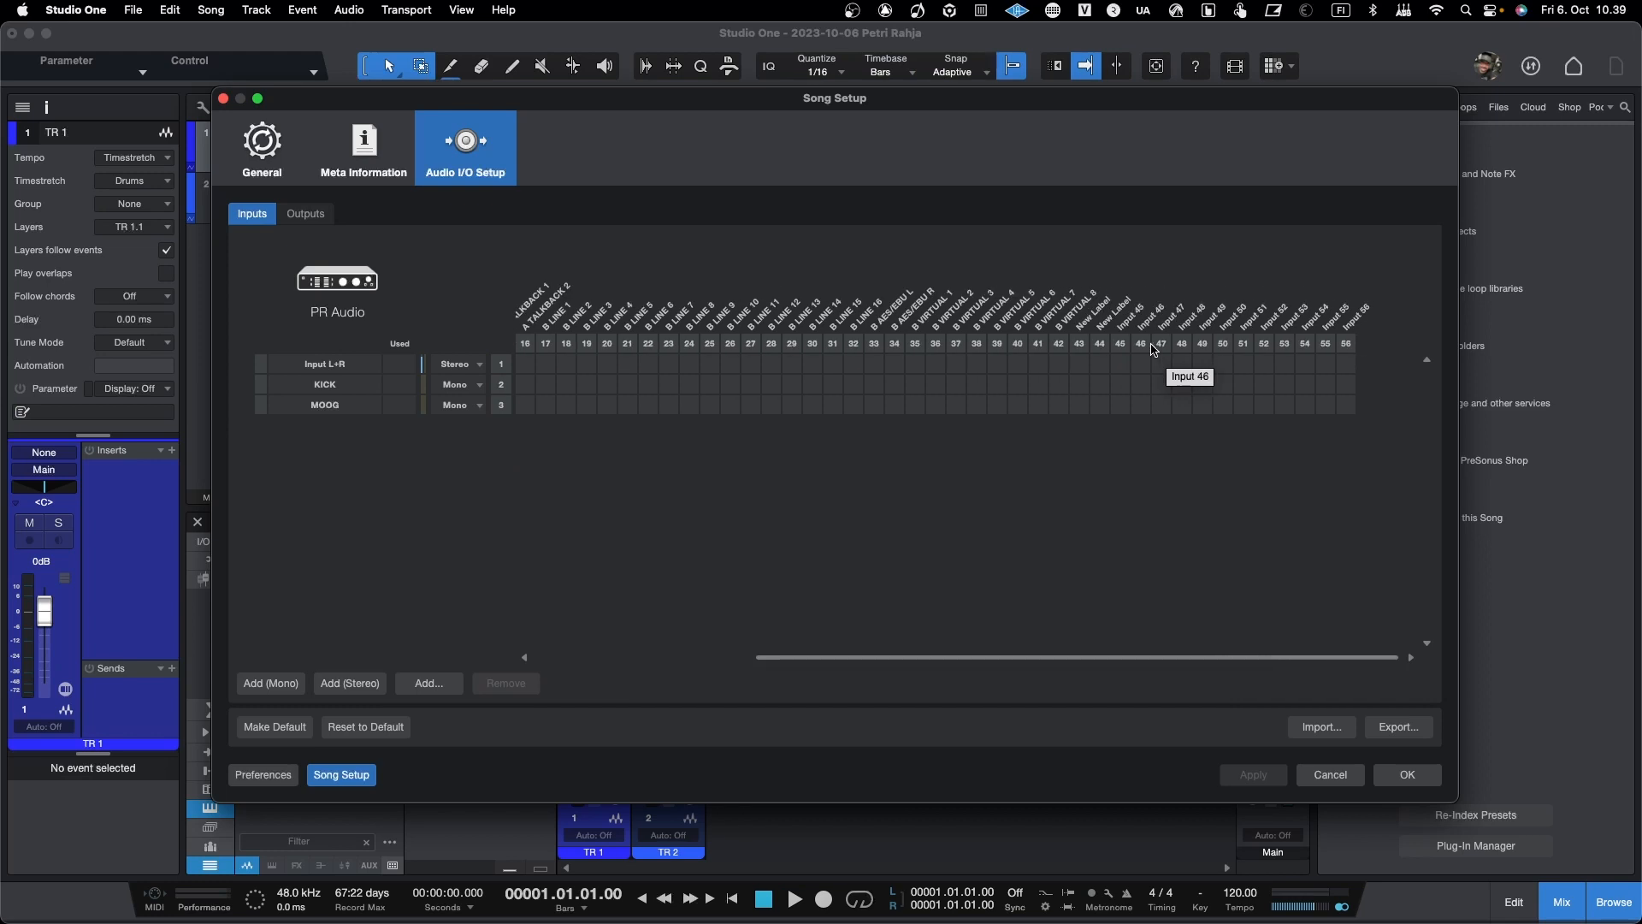
scroll(1152, 348, "left", 5)
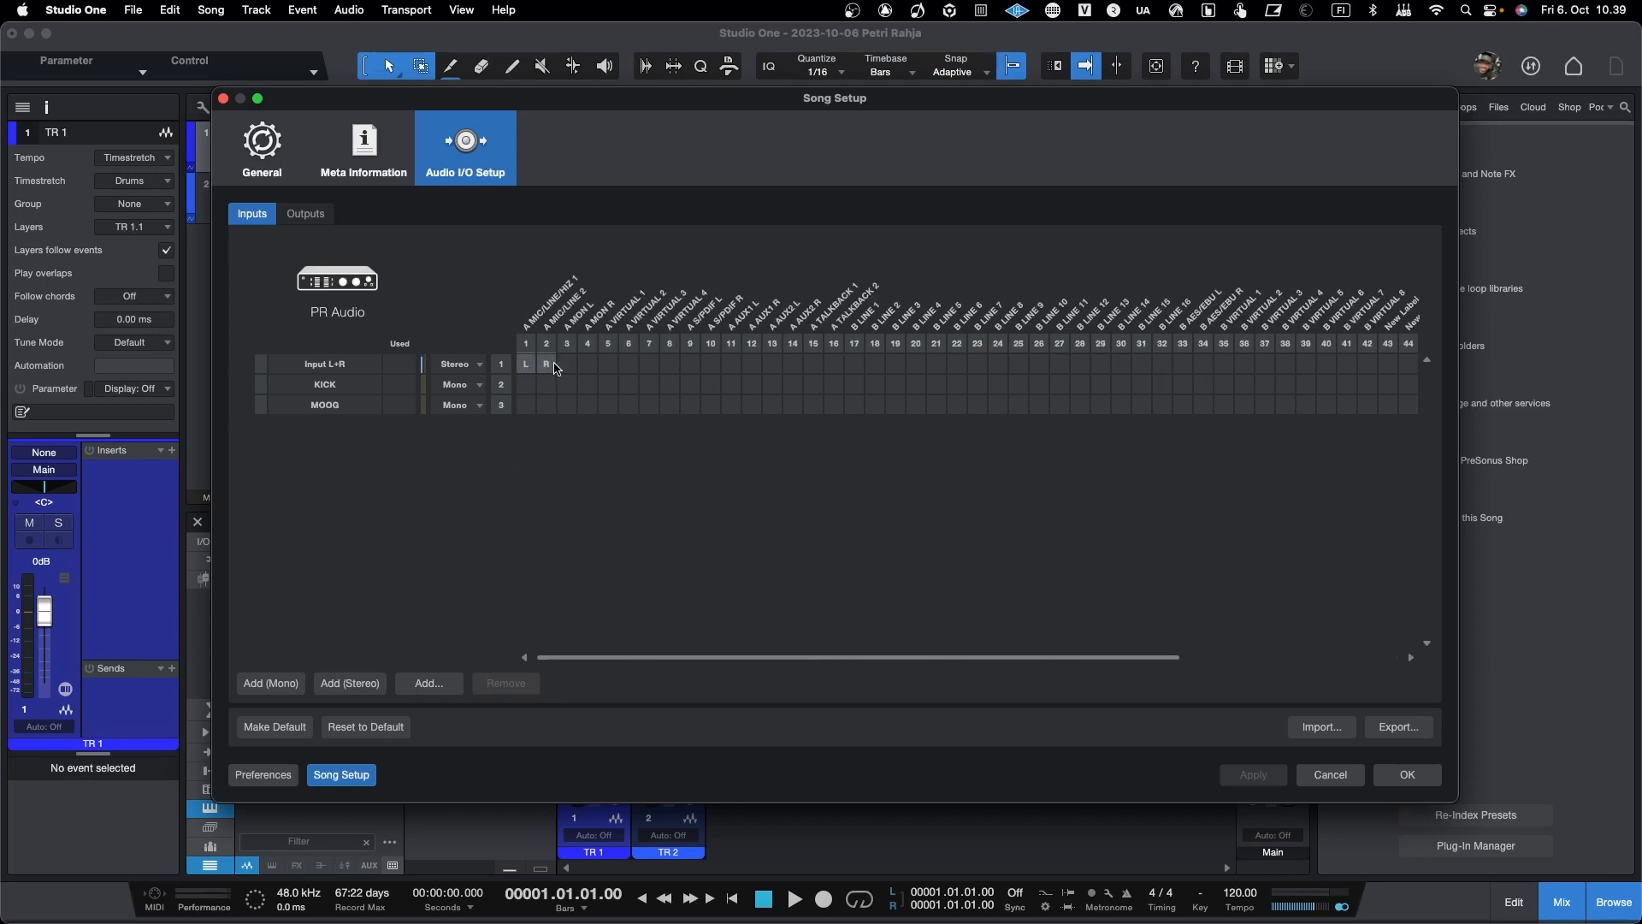
scroll(631, 432, "right", 4)
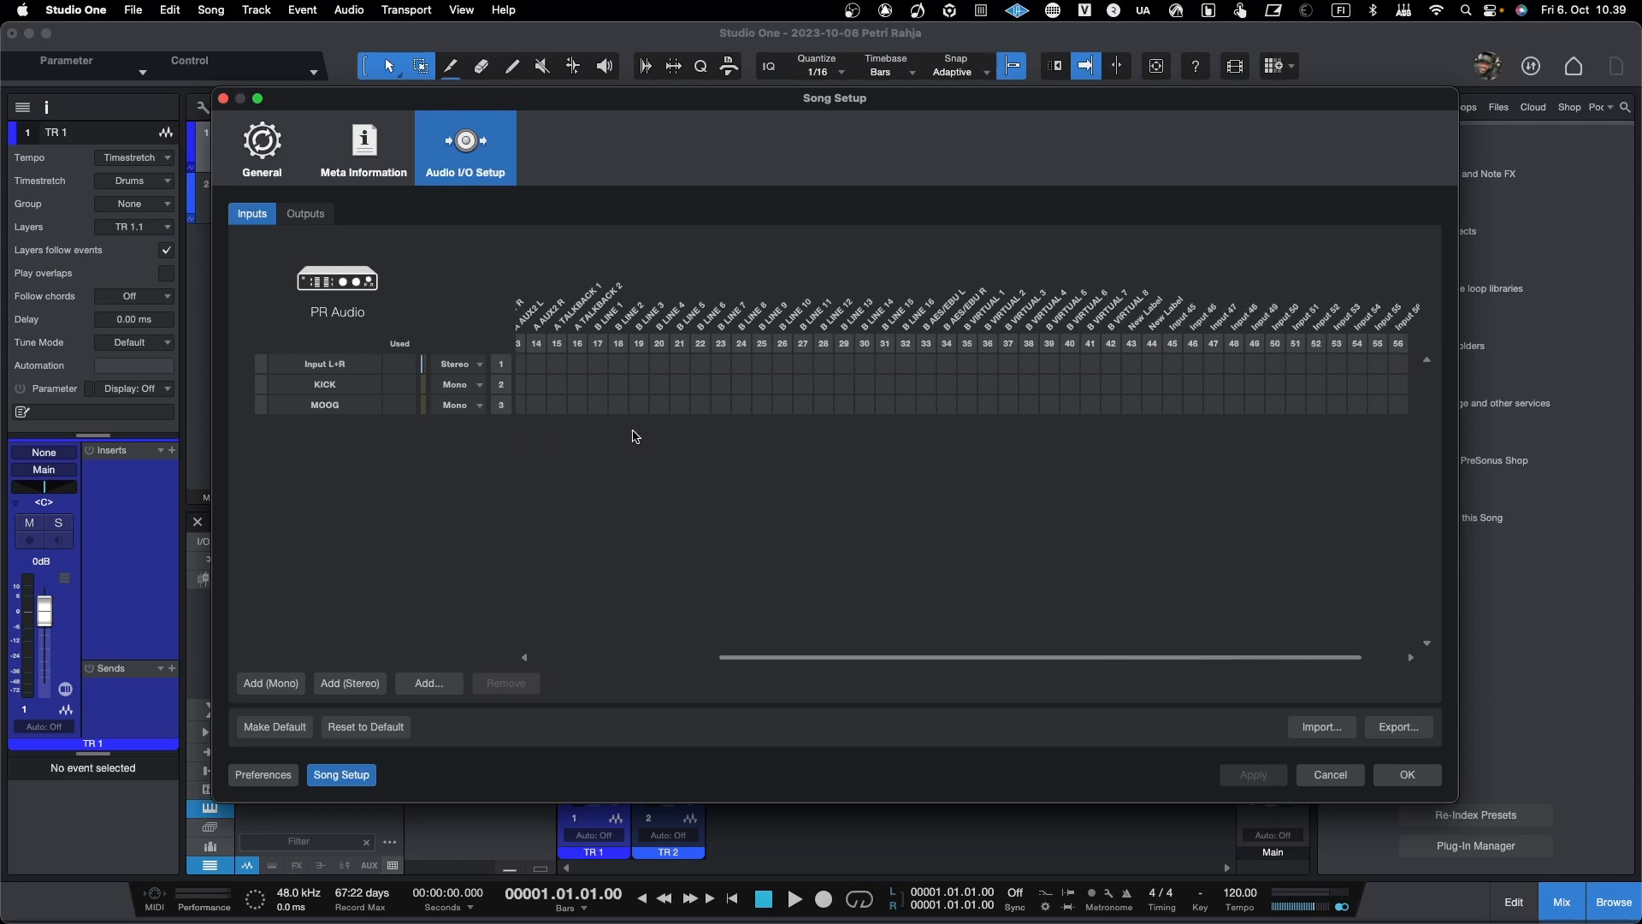
scroll(605, 408, "left", 4)
scroll(604, 408, "right", 4)
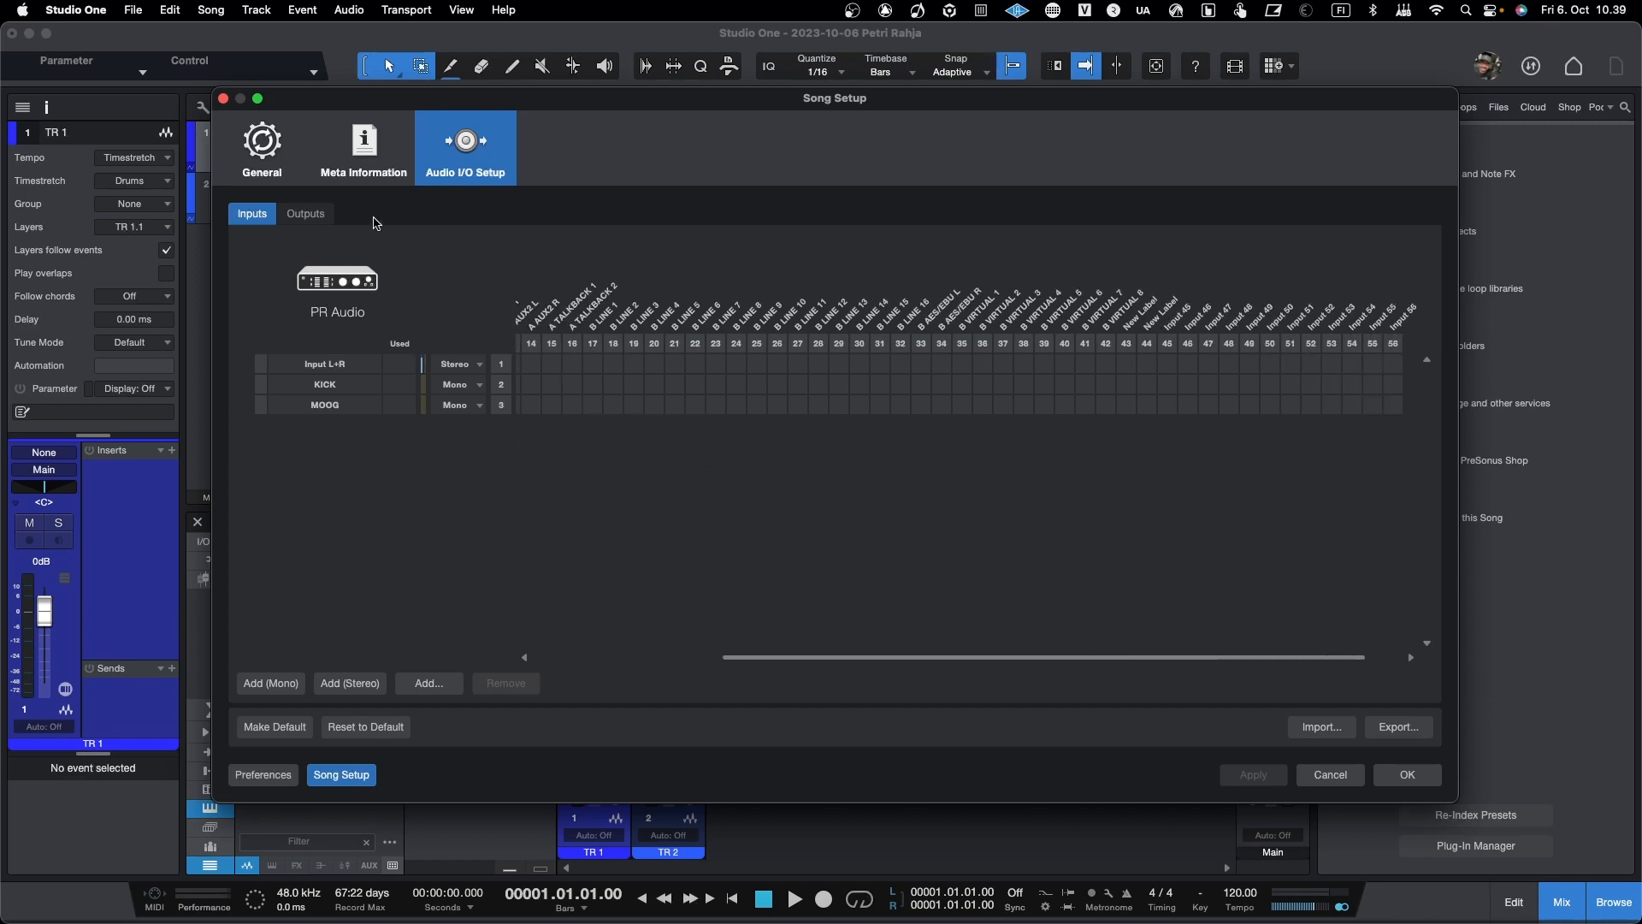
left_click(305, 218)
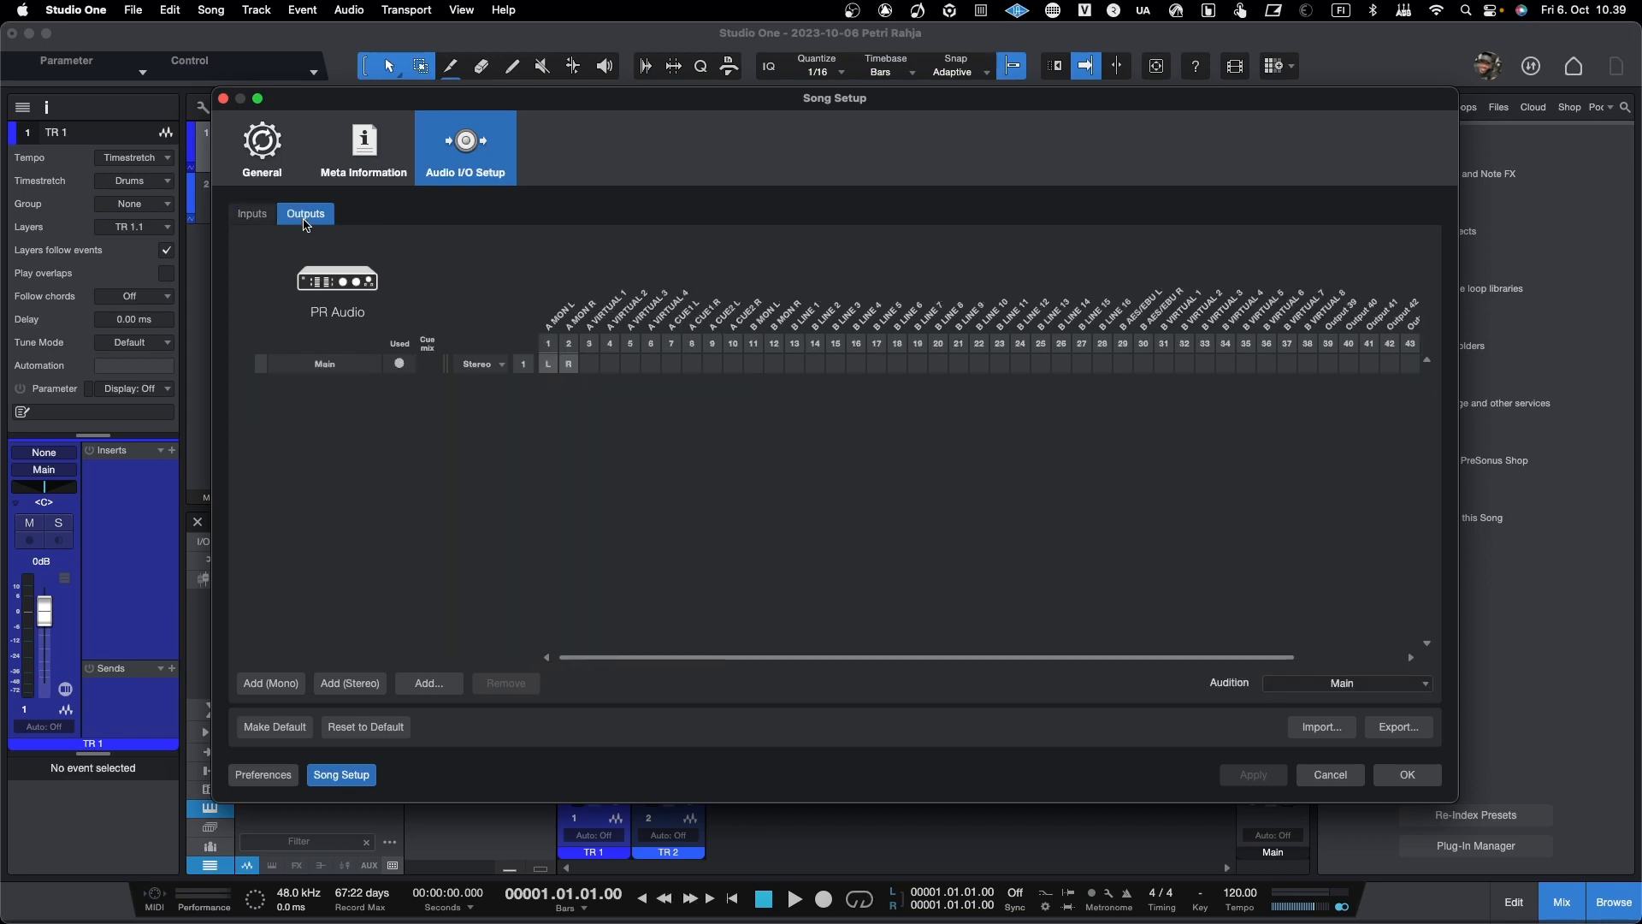
left_click(258, 219)
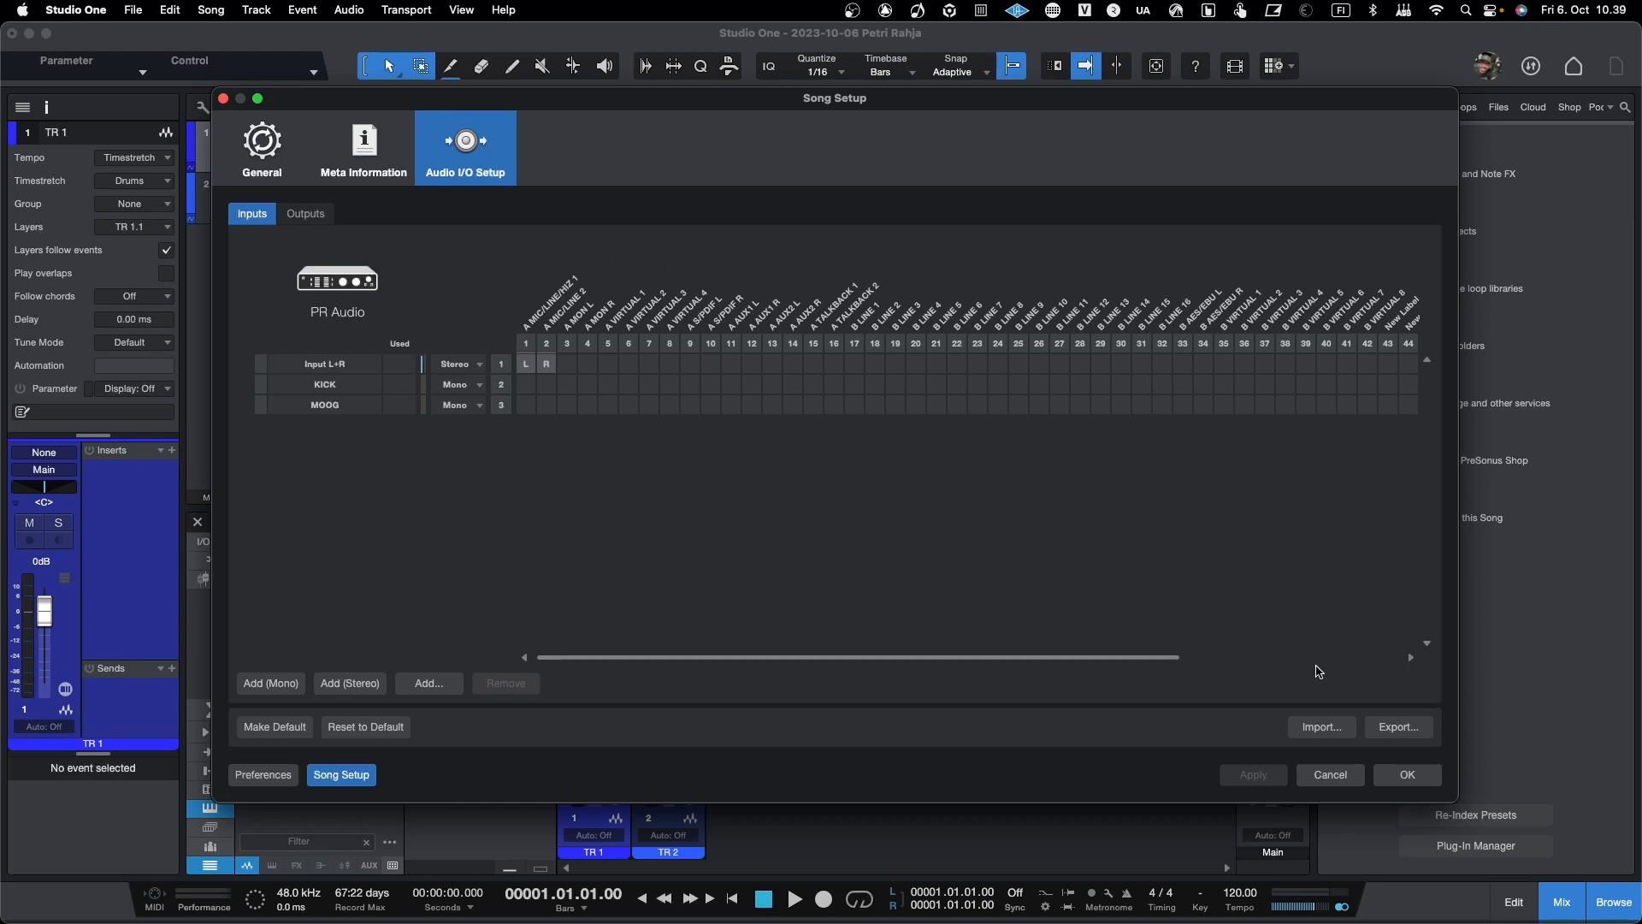
Step: Import the PR Audio-ALL EXT.ioconfig file into the song's Audio I/O Setup
left_click(1328, 726)
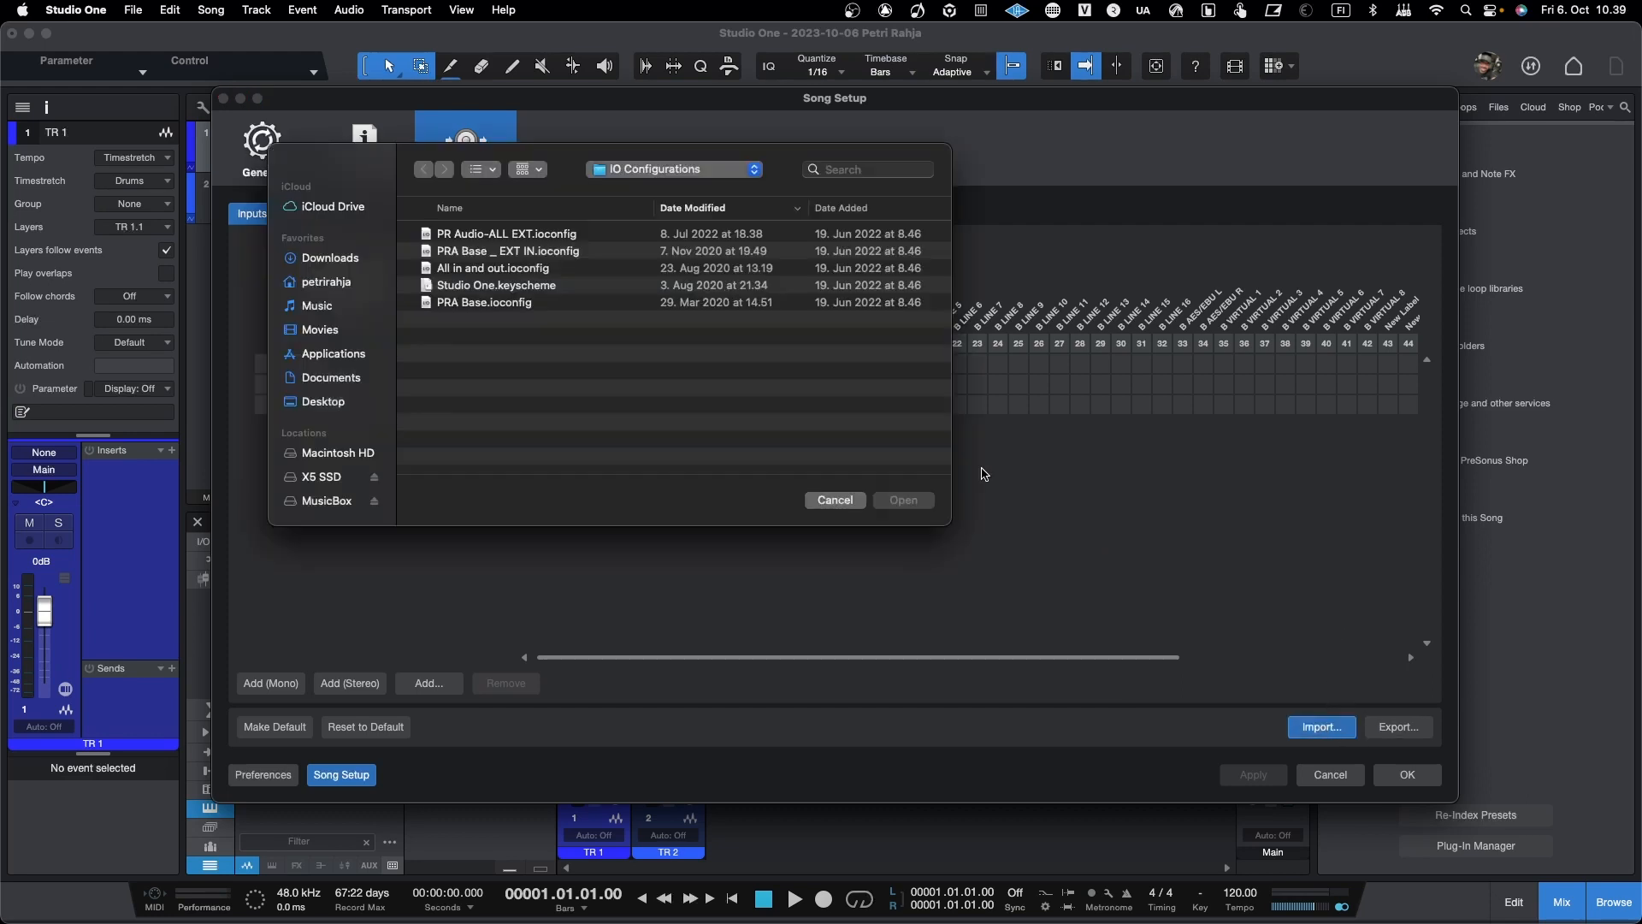
left_click(553, 236)
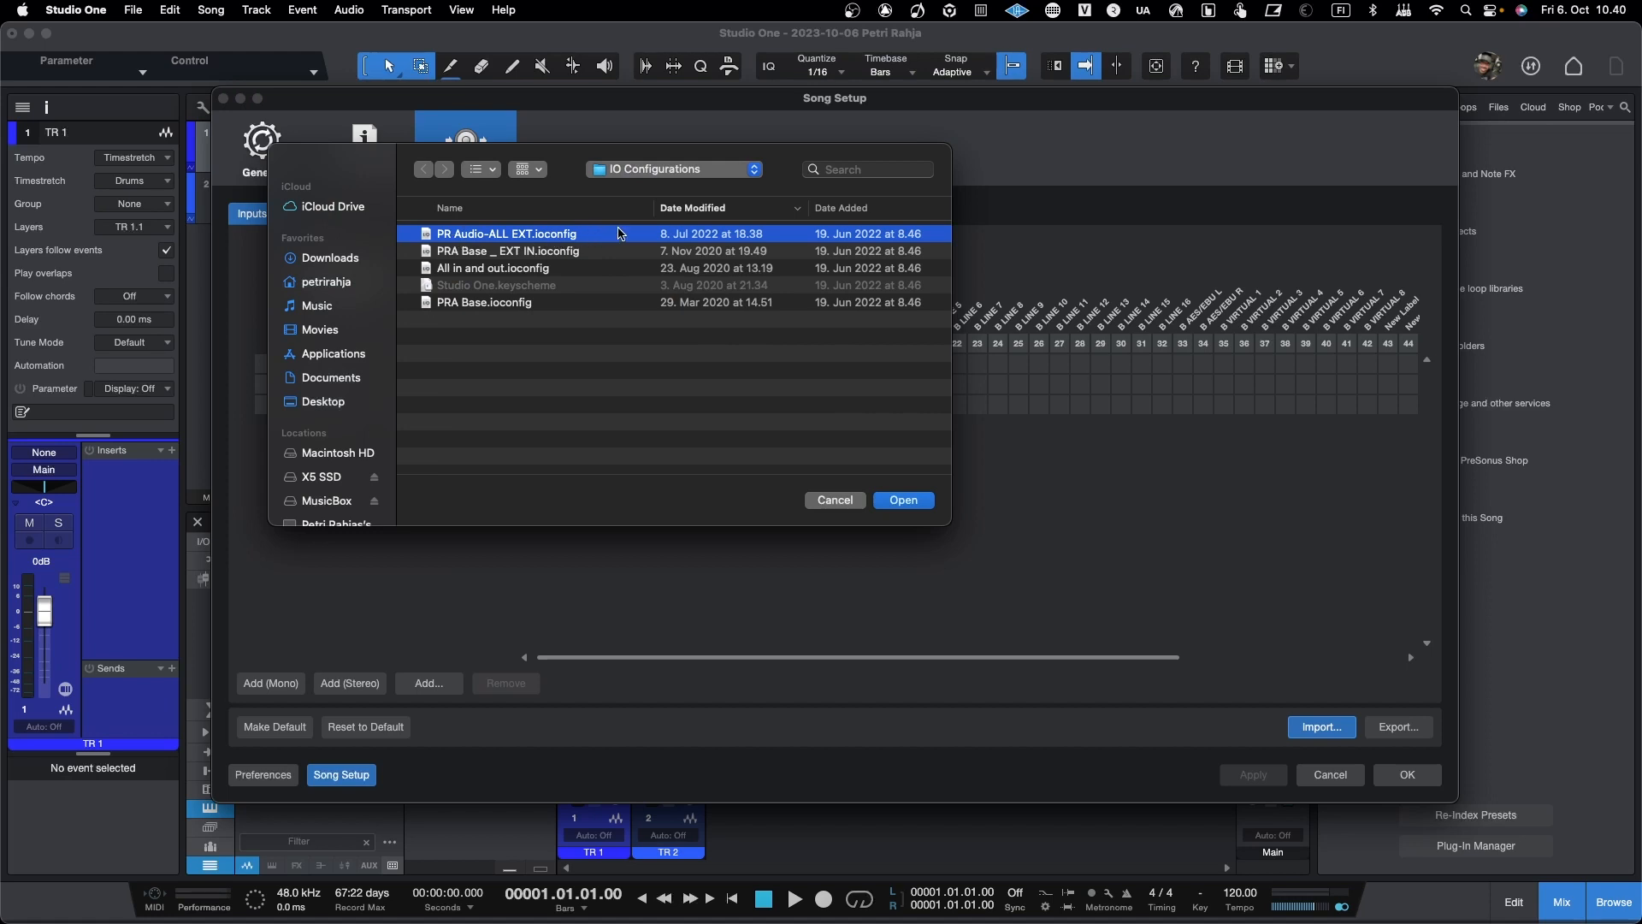
left_click(911, 504)
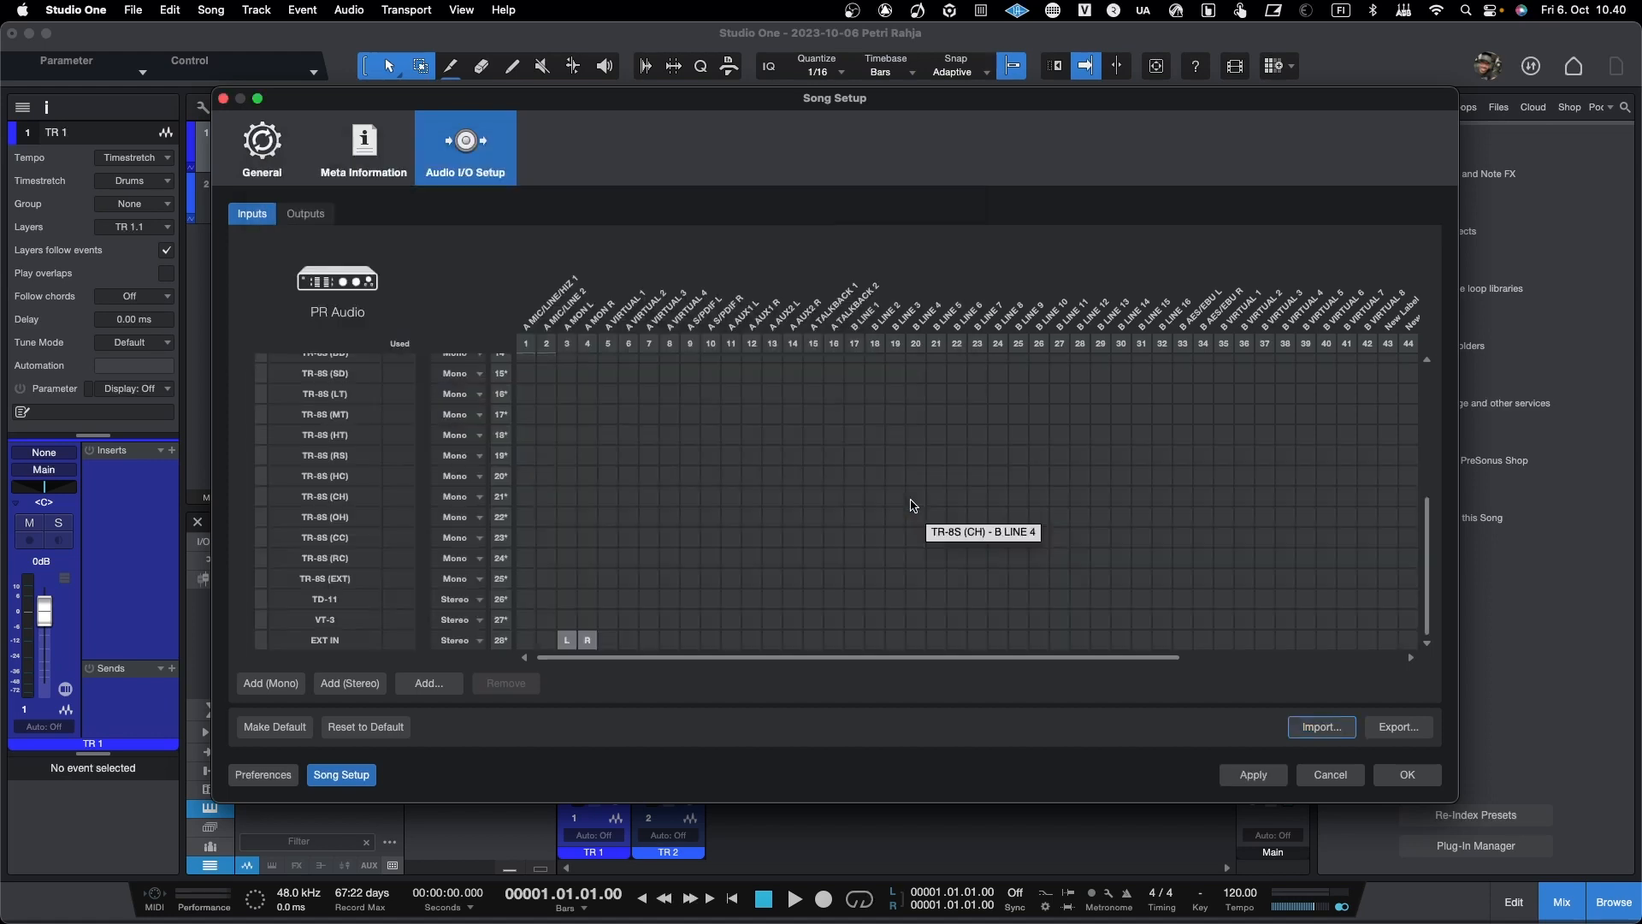
Step: Examine the imported input rows and their hardware channel assignments, and then the imported output routing
scroll(817, 481, "up", 5)
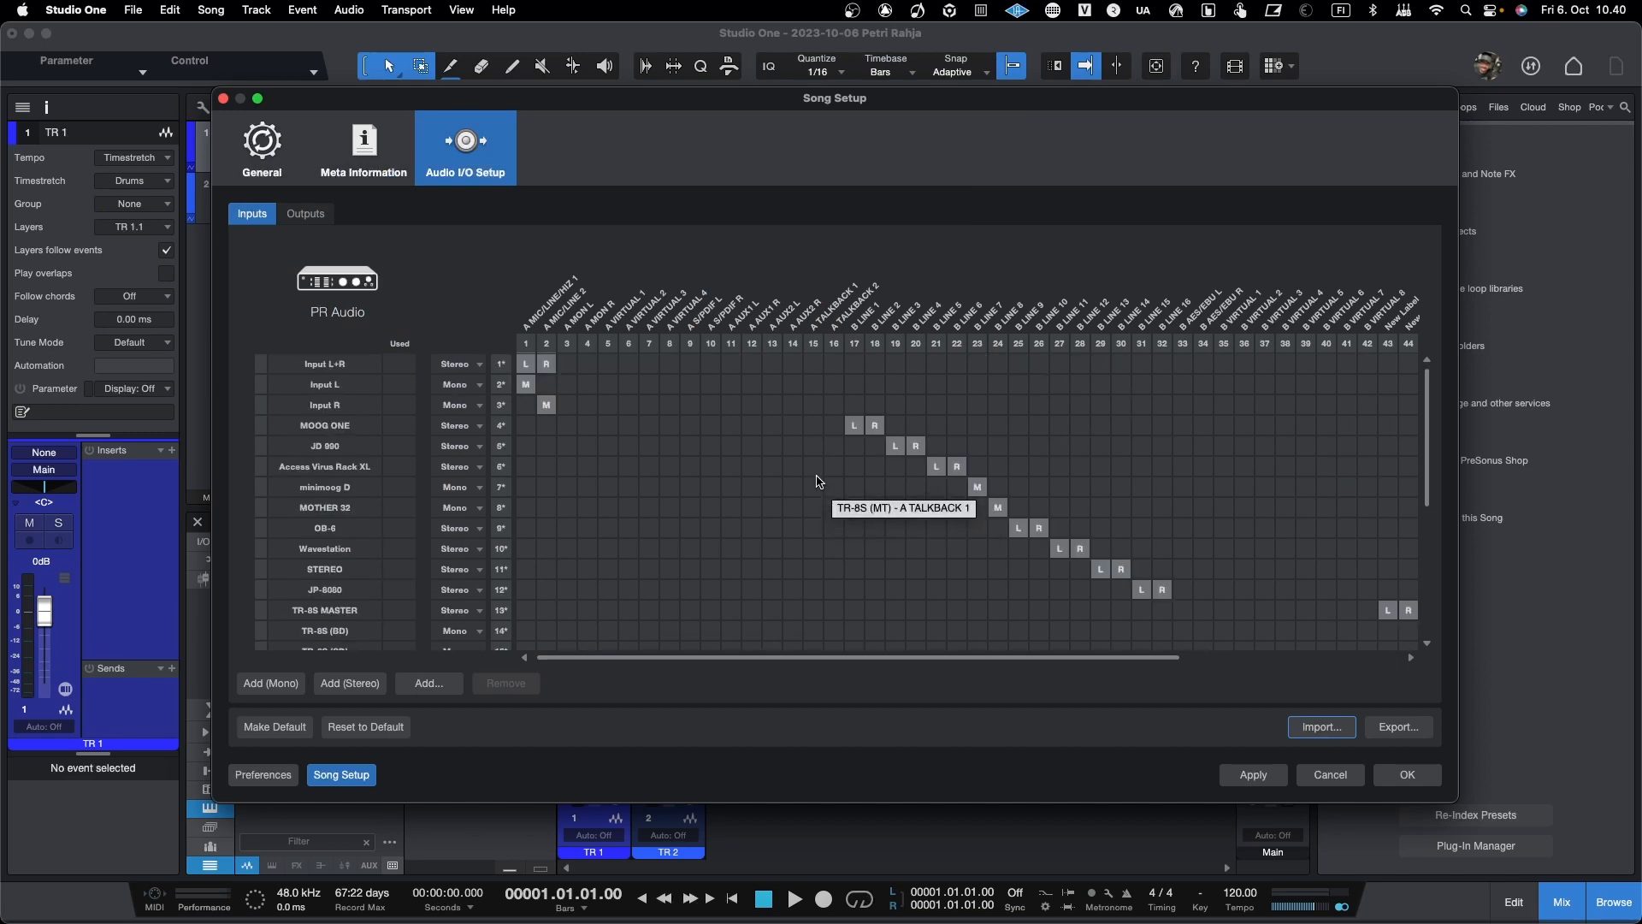
scroll(816, 480, "right", 3)
scroll(817, 481, "down", 5)
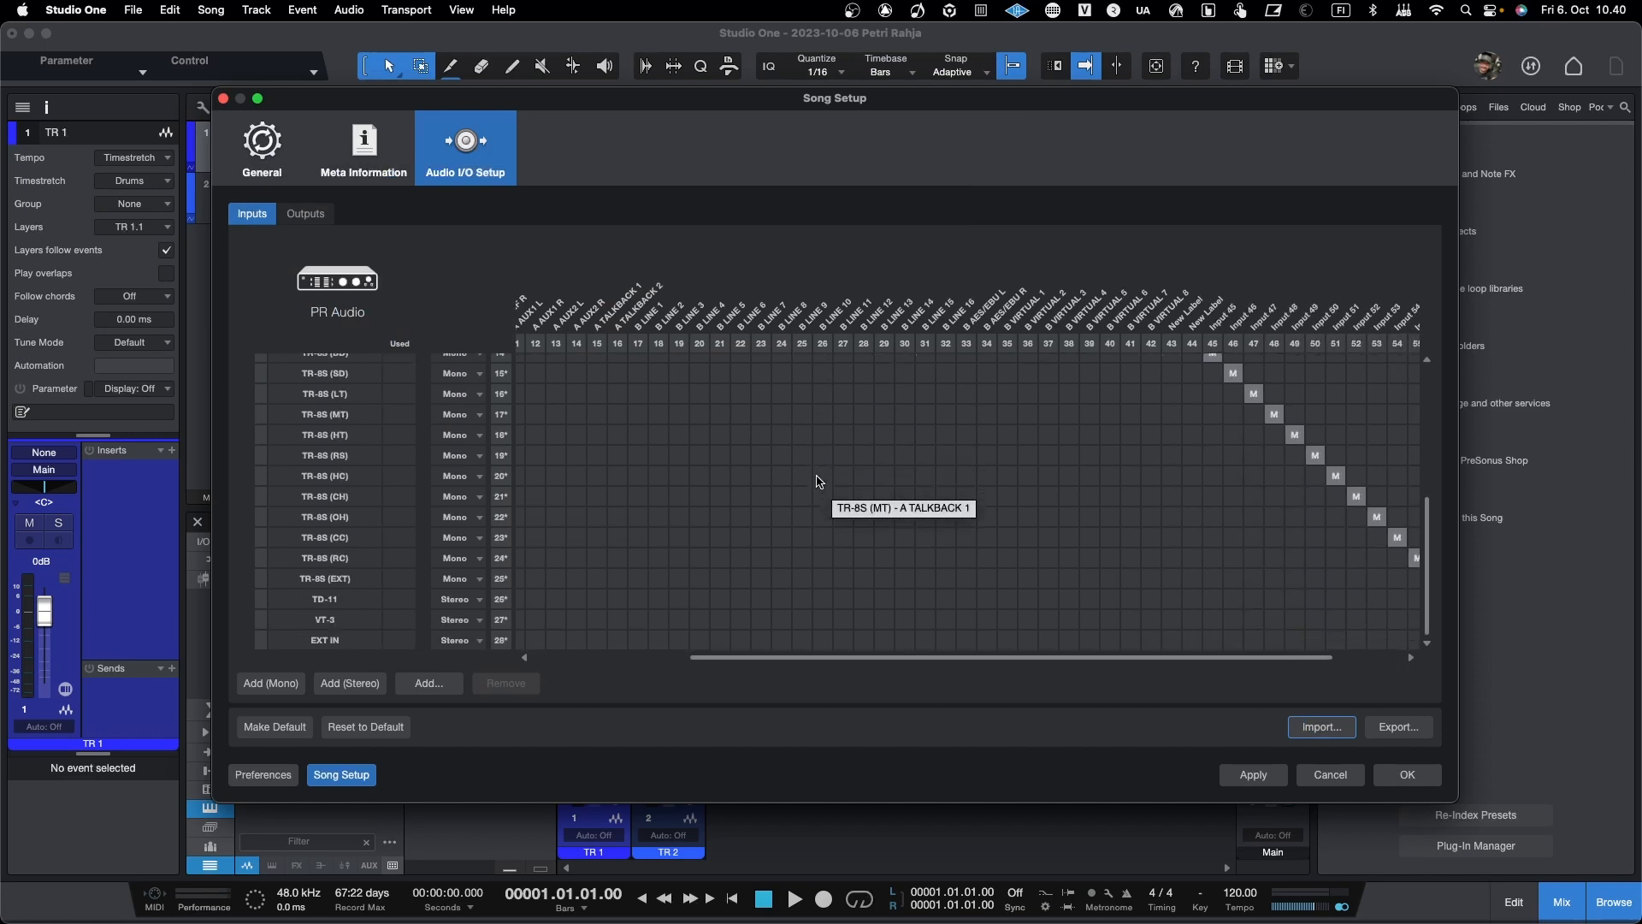
scroll(818, 482, "right", 2)
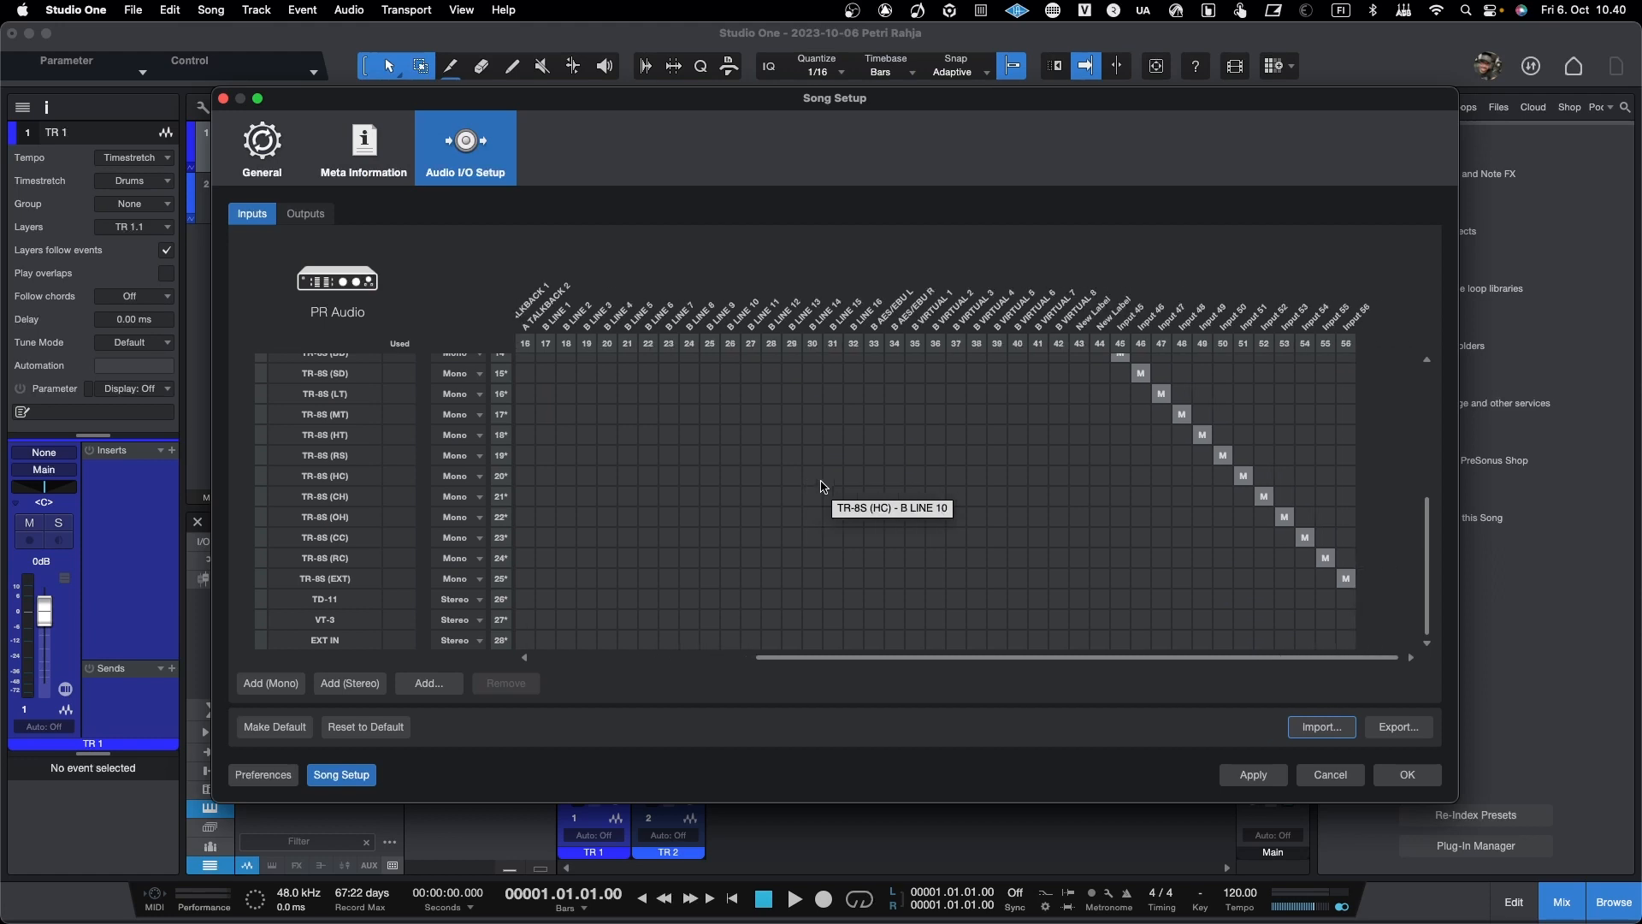
scroll(821, 483, "left", 5)
scroll(821, 483, "up", 5)
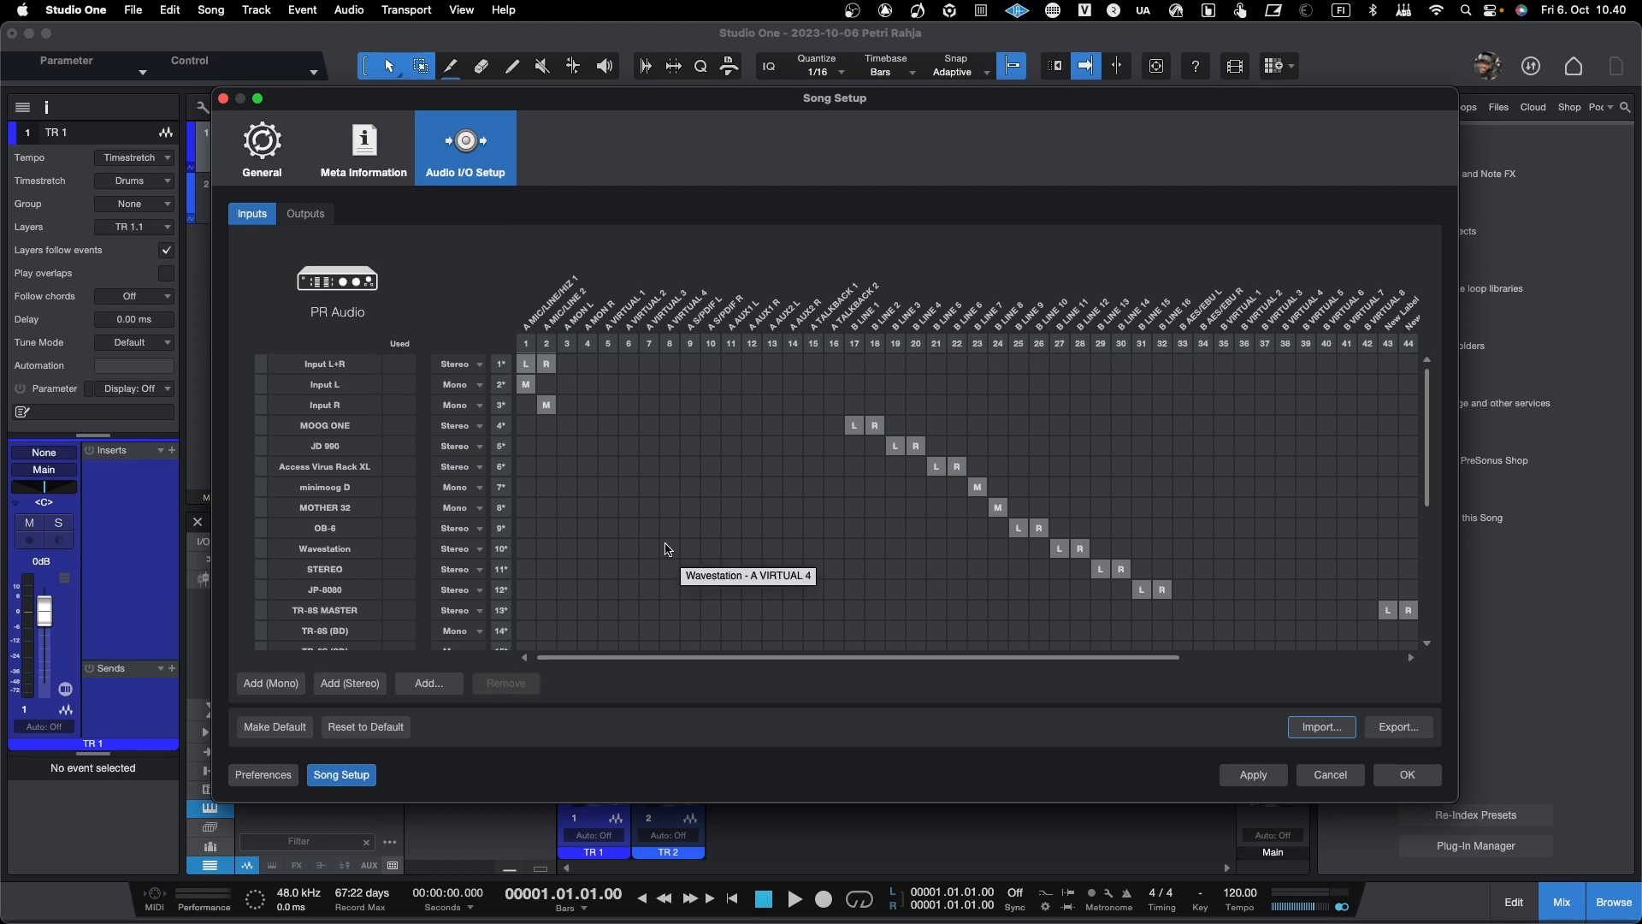
left_click(305, 214)
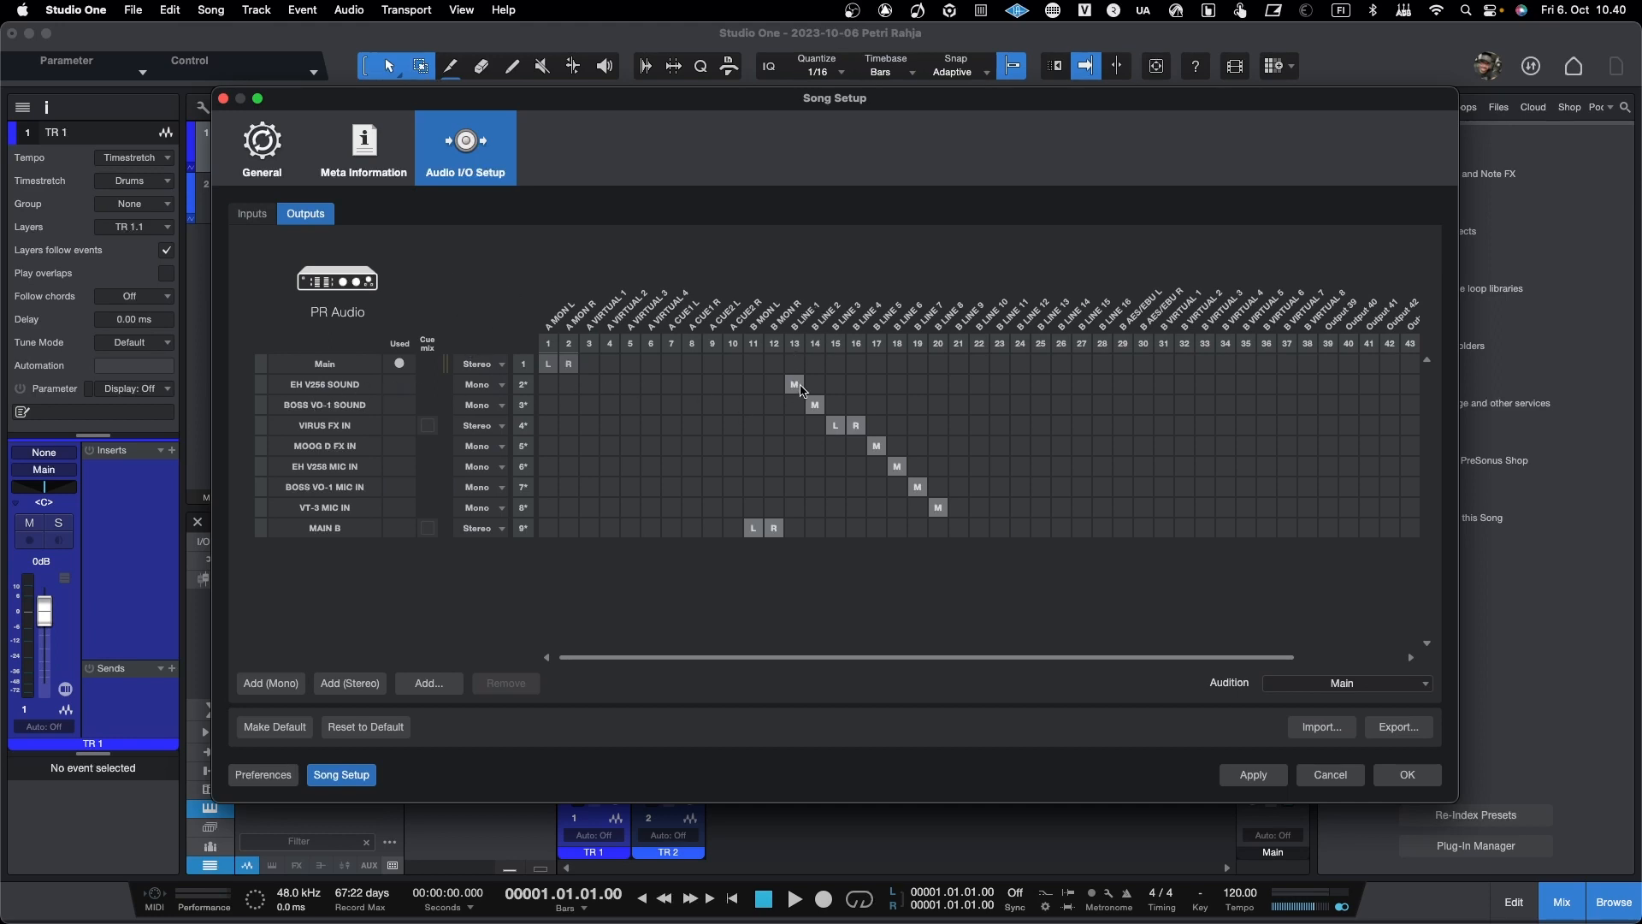
left_click(835, 427)
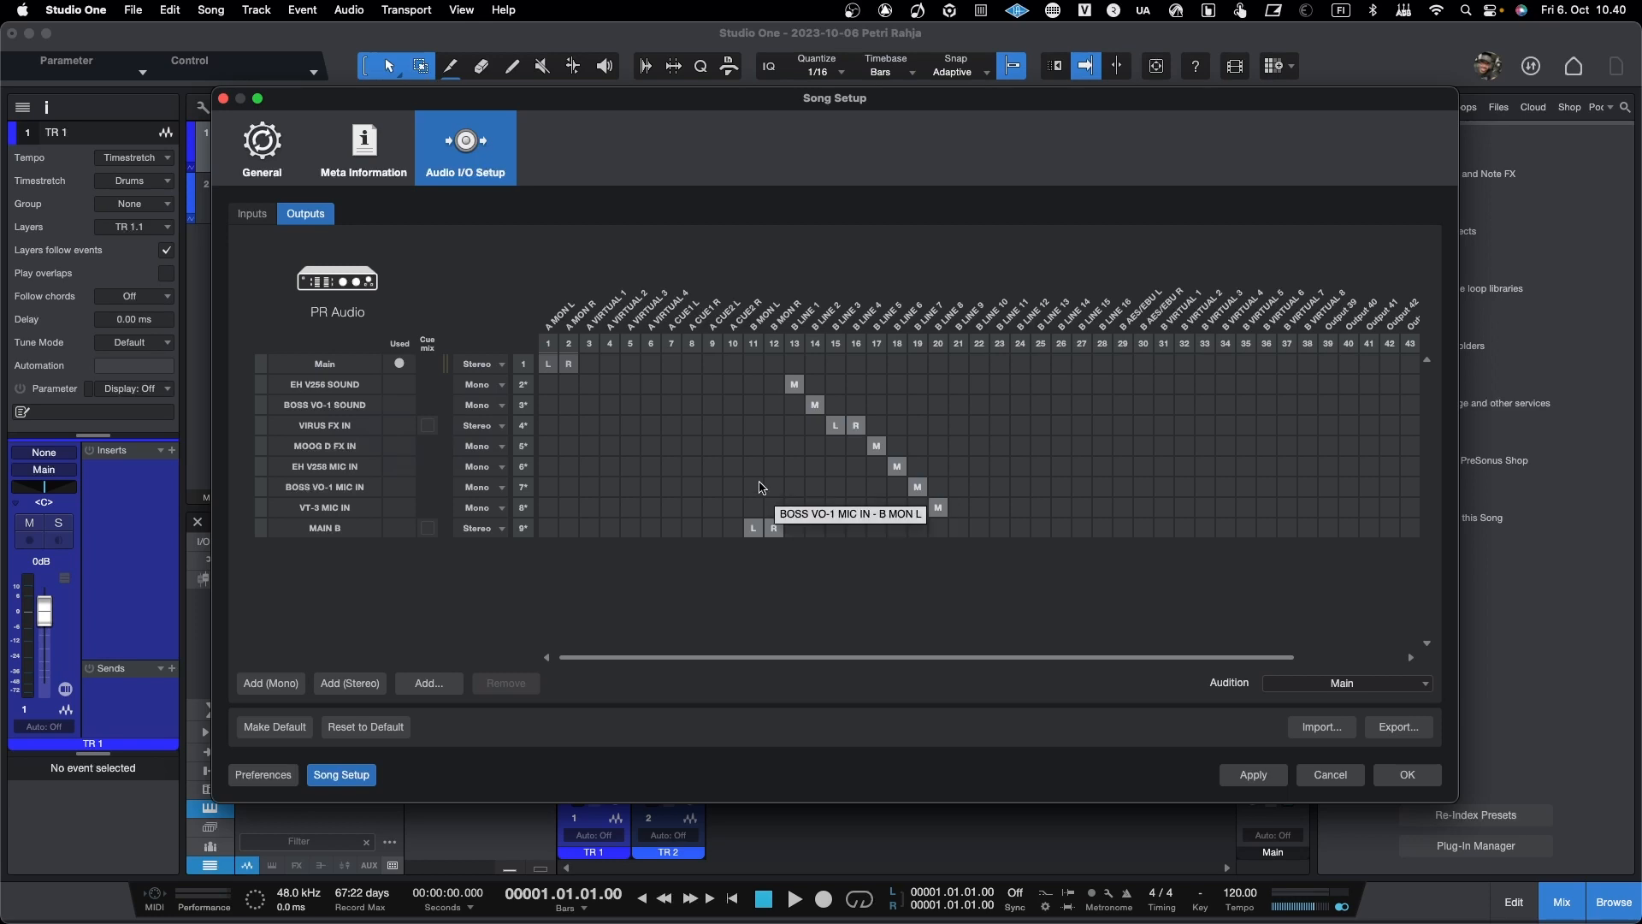
Step: Return to the imported inputs and review the external instrument rows and the TR-8S channels across the routing matrix
left_click(261, 216)
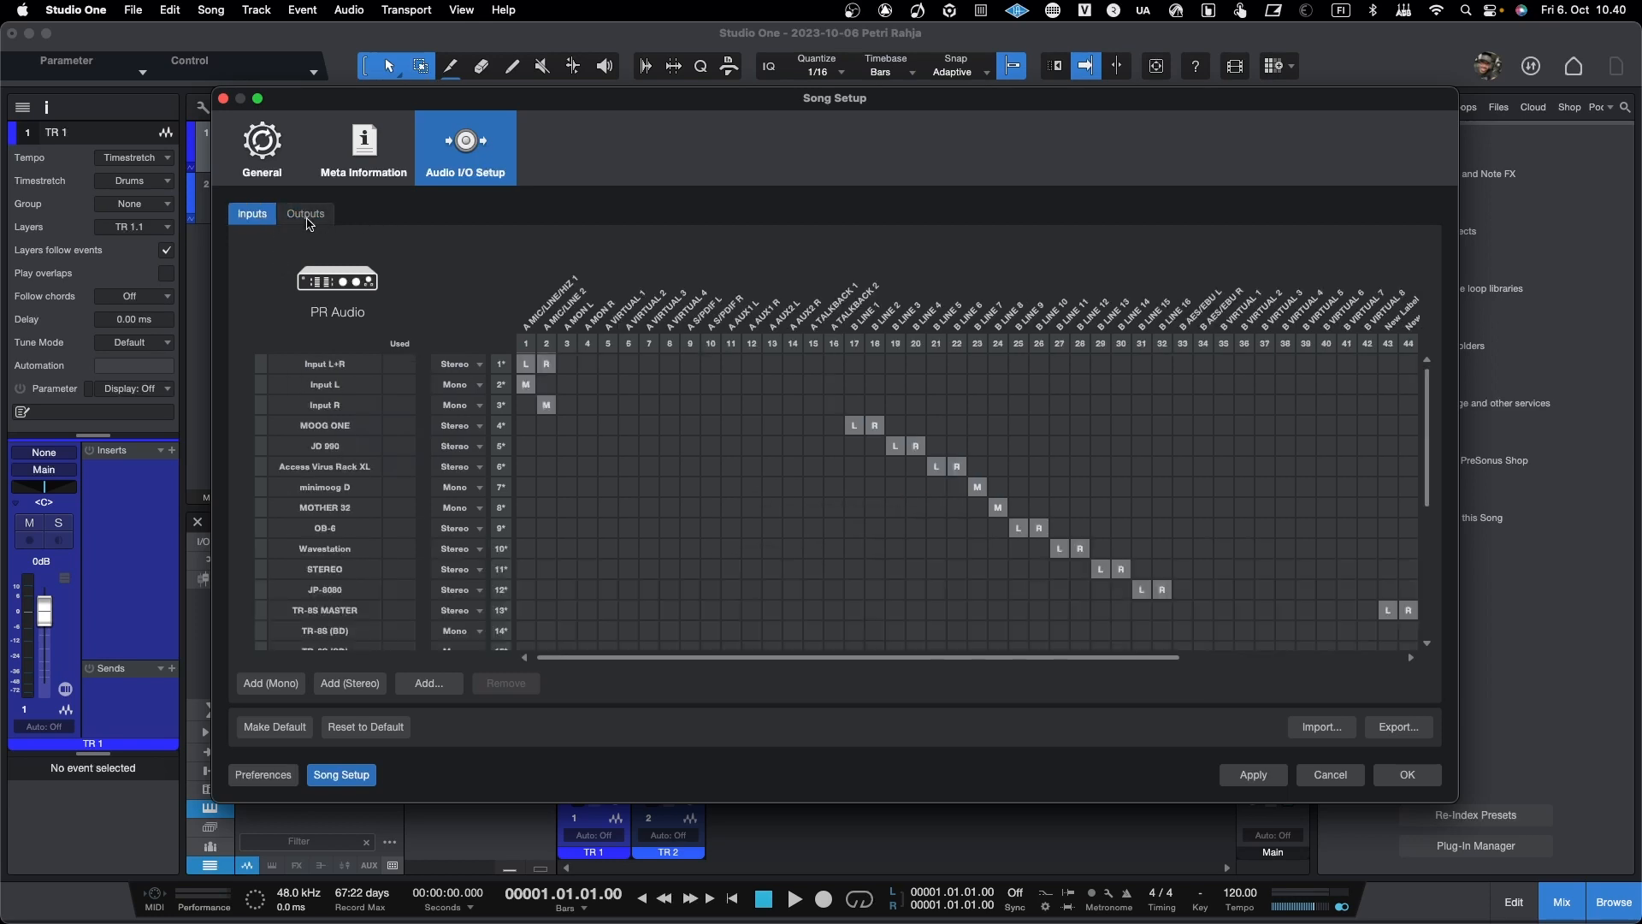
scroll(586, 462, "down", 5)
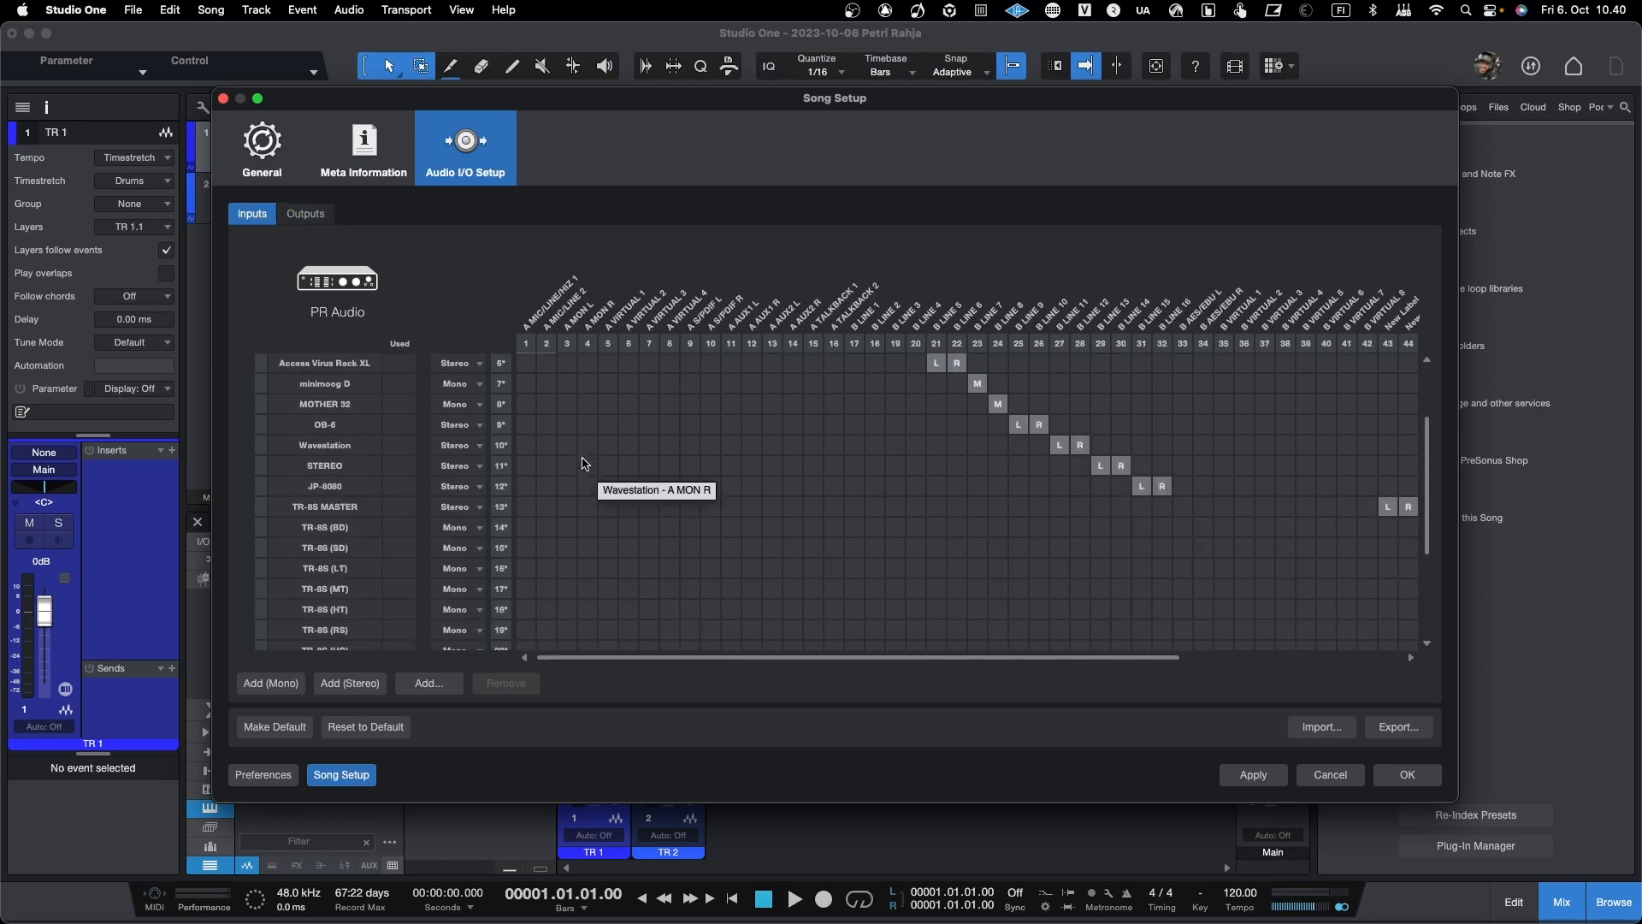
scroll(584, 463, "up", 5)
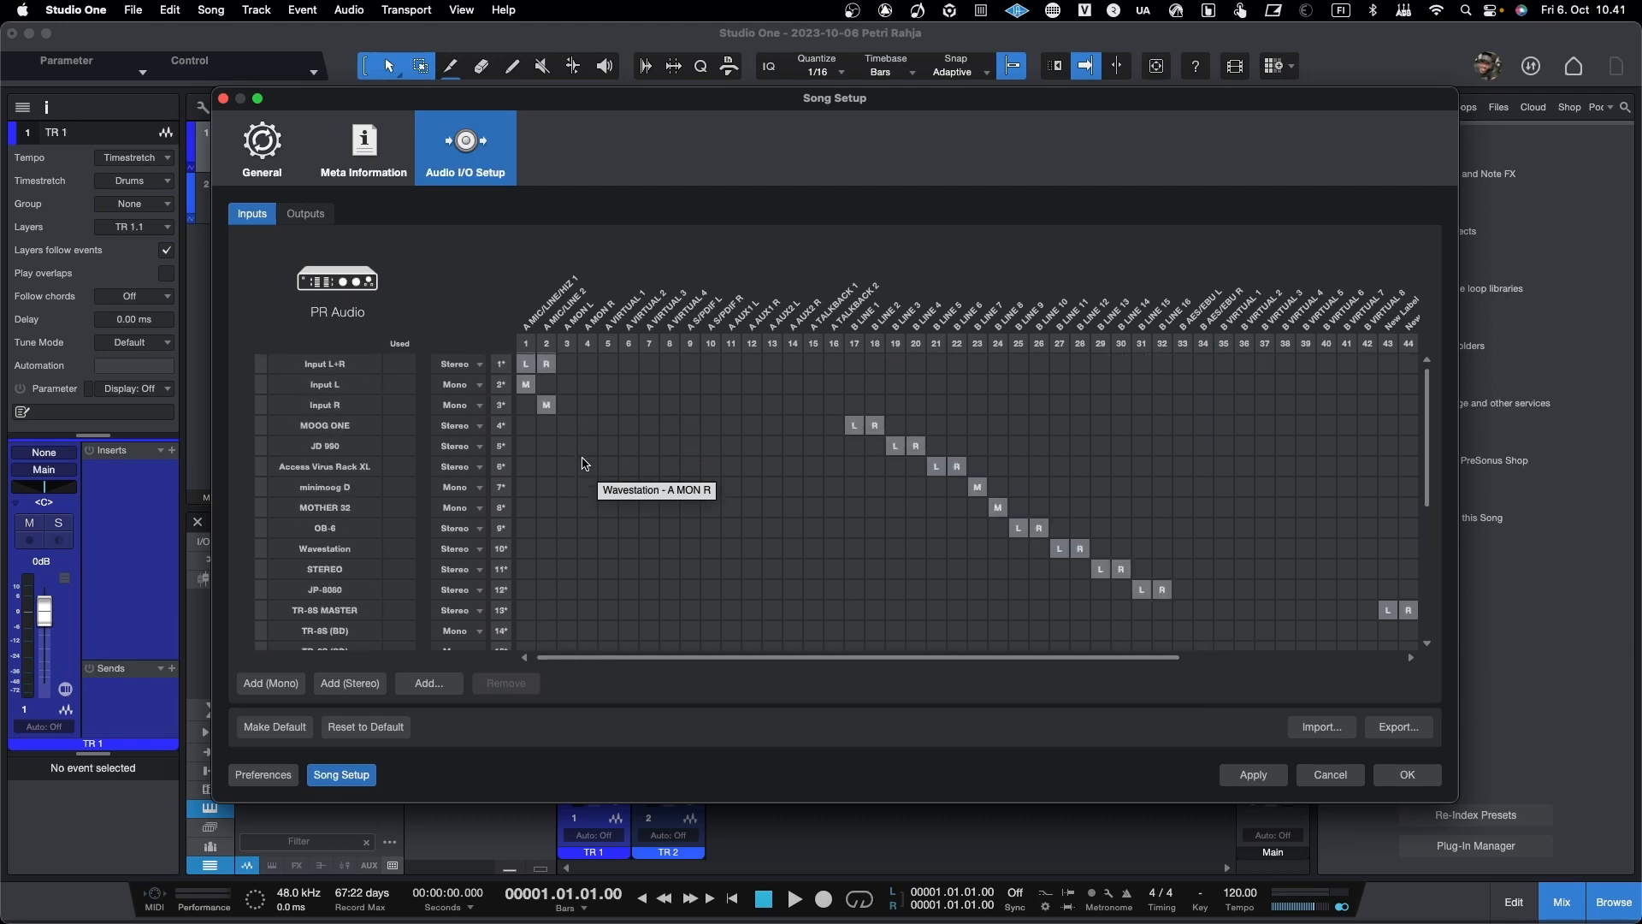
scroll(701, 502, "down", 3)
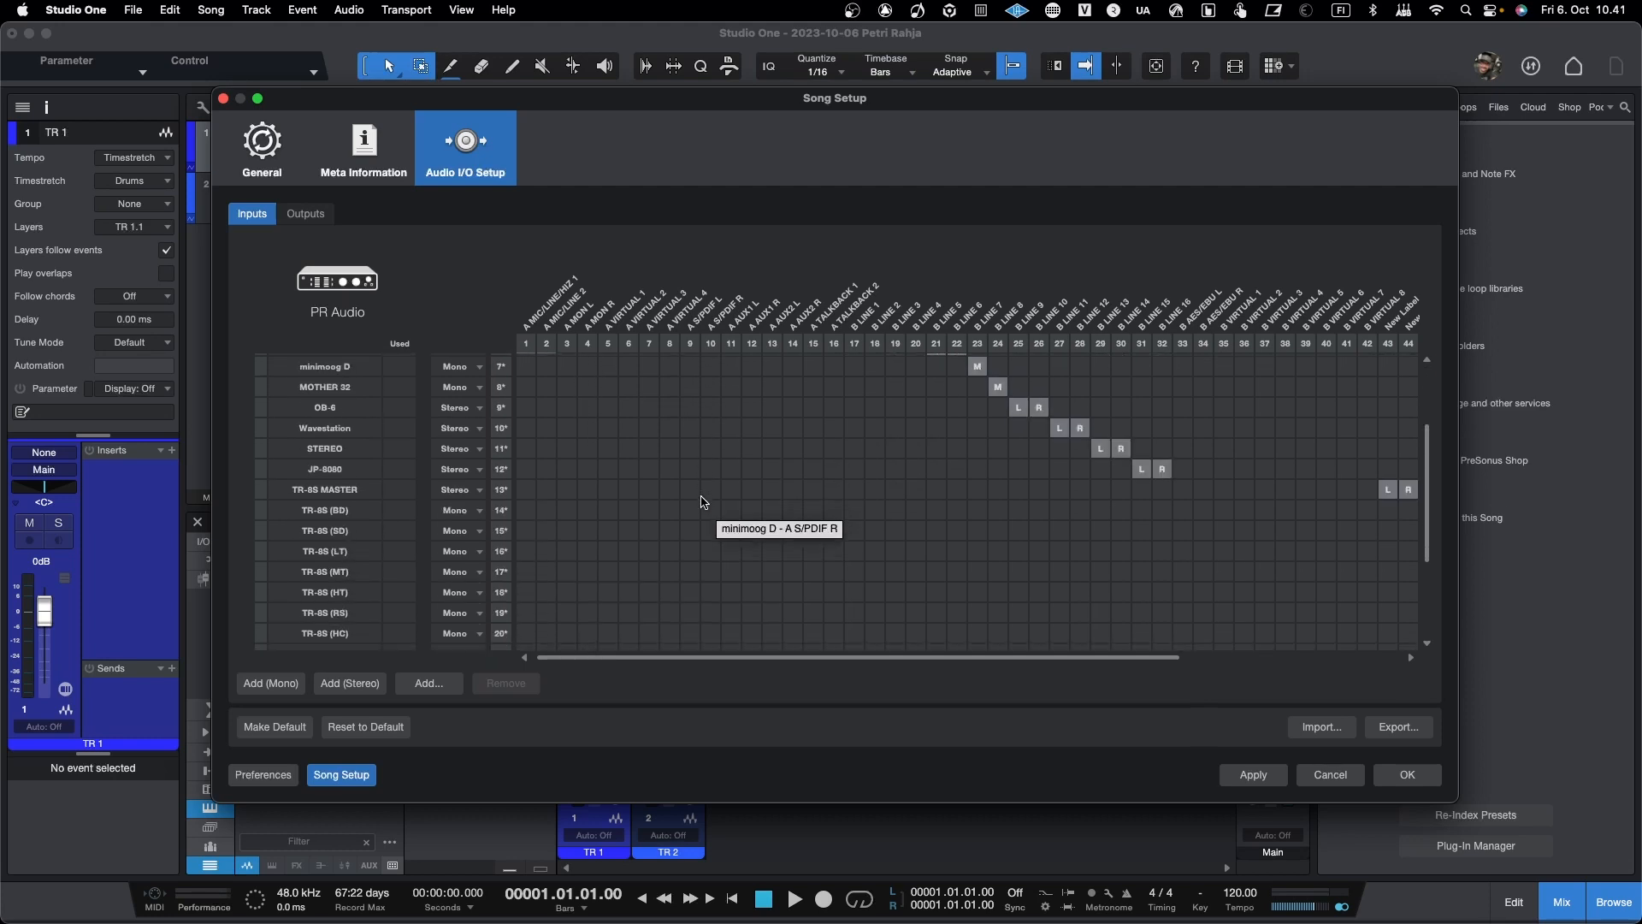
scroll(701, 502, "up", 3)
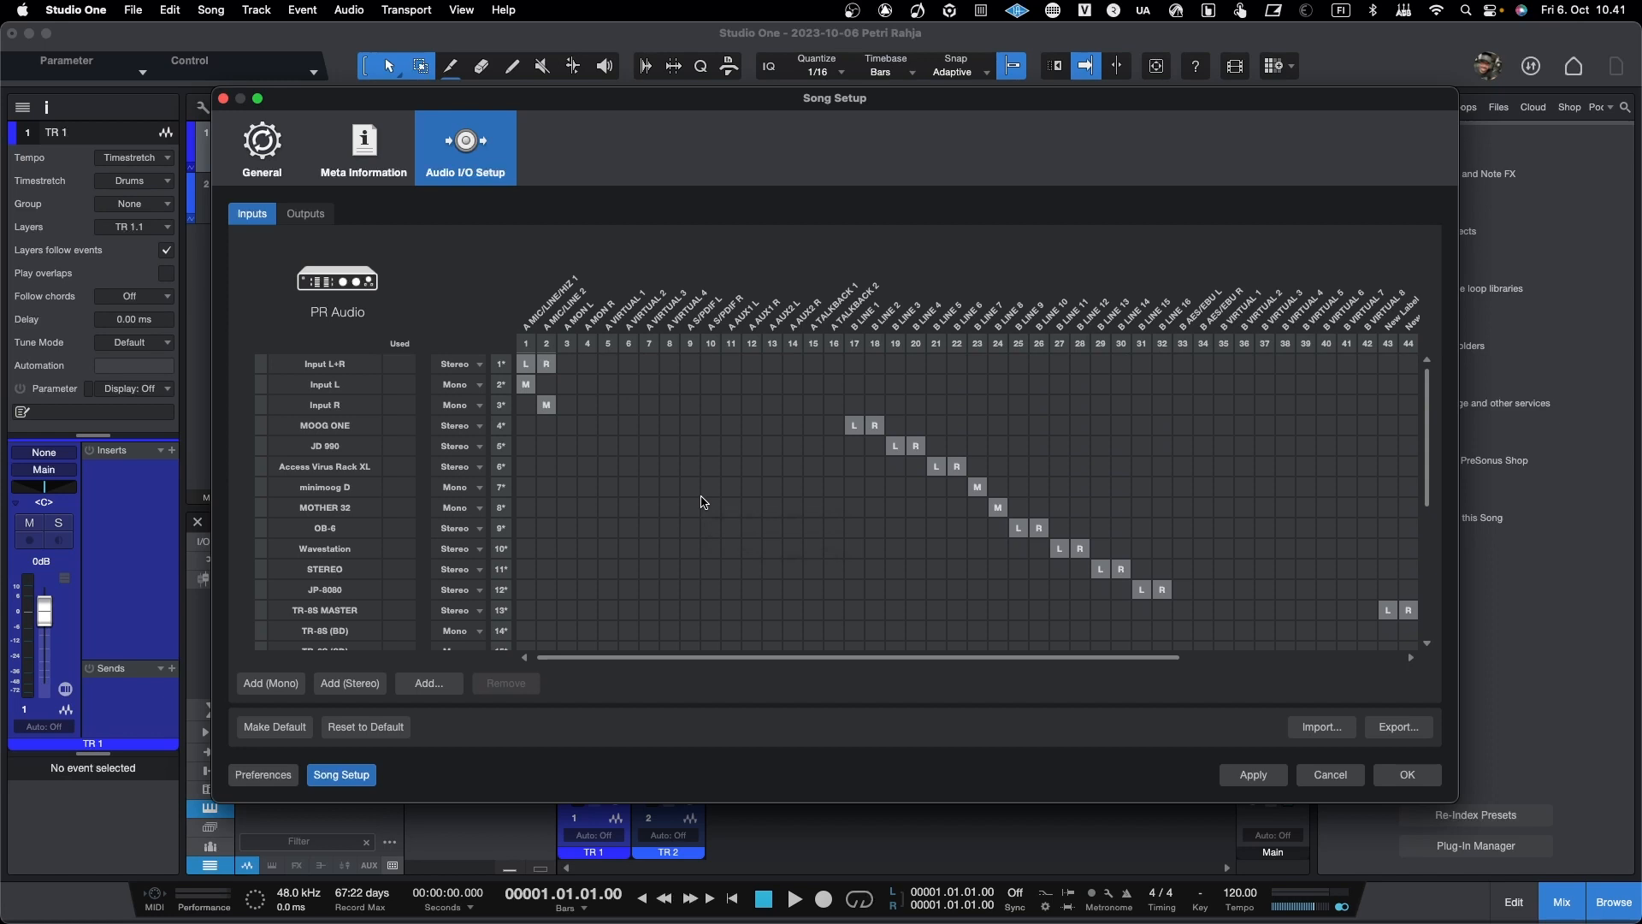
scroll(701, 502, "down", 4)
scroll(701, 502, "right", 2)
scroll(701, 502, "right", 5)
scroll(701, 502, "up", 2)
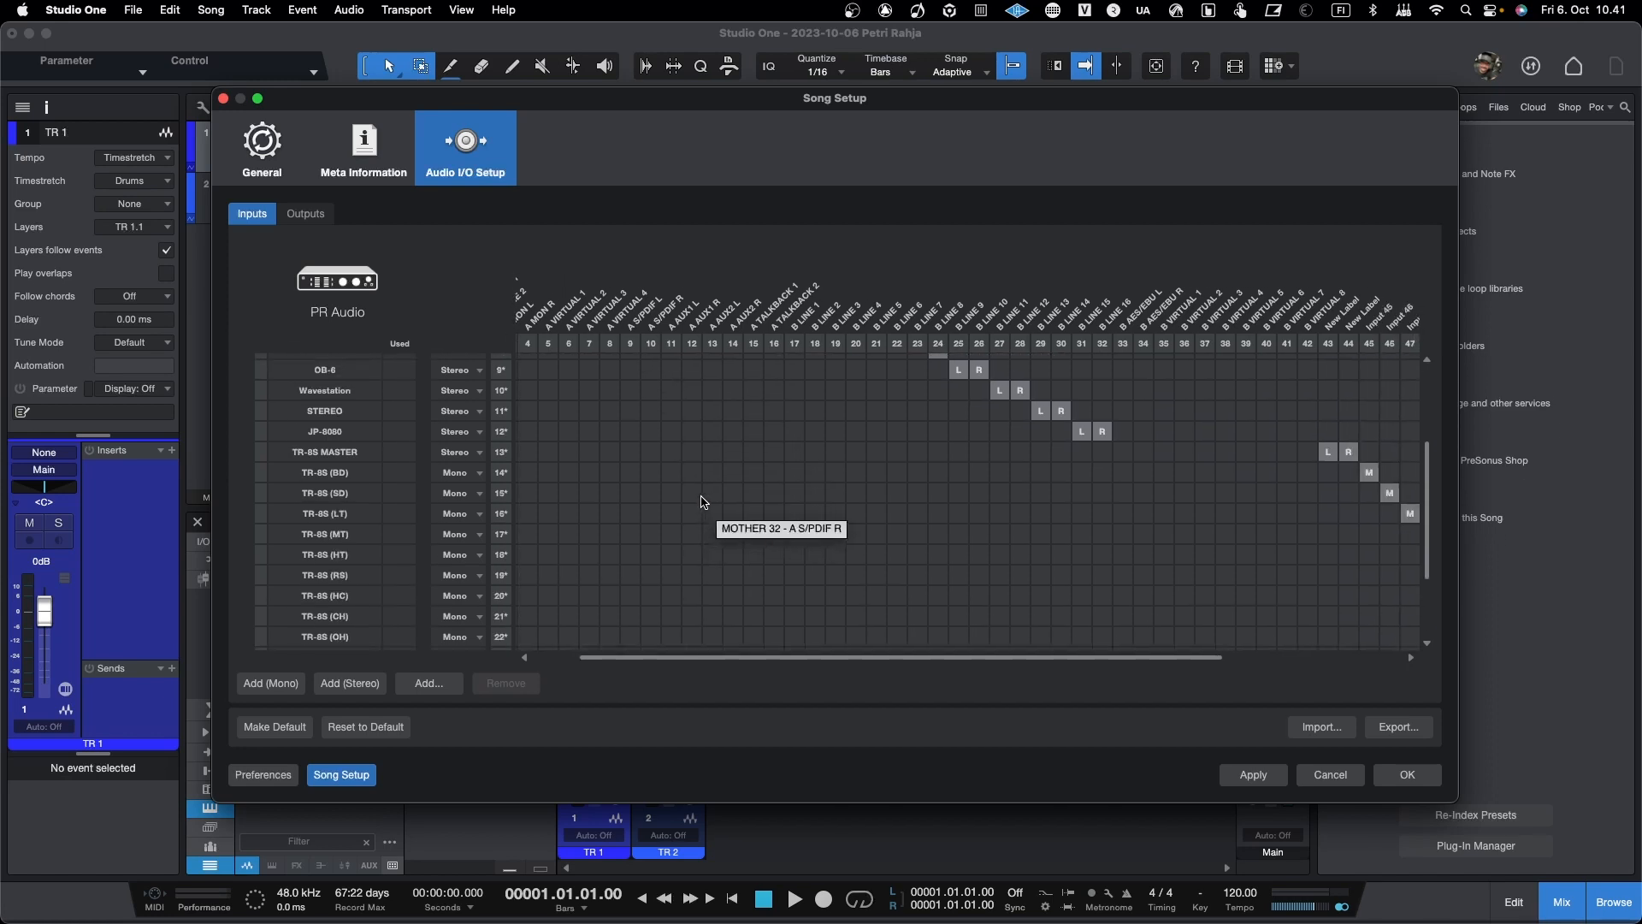
scroll(702, 502, "left", 3)
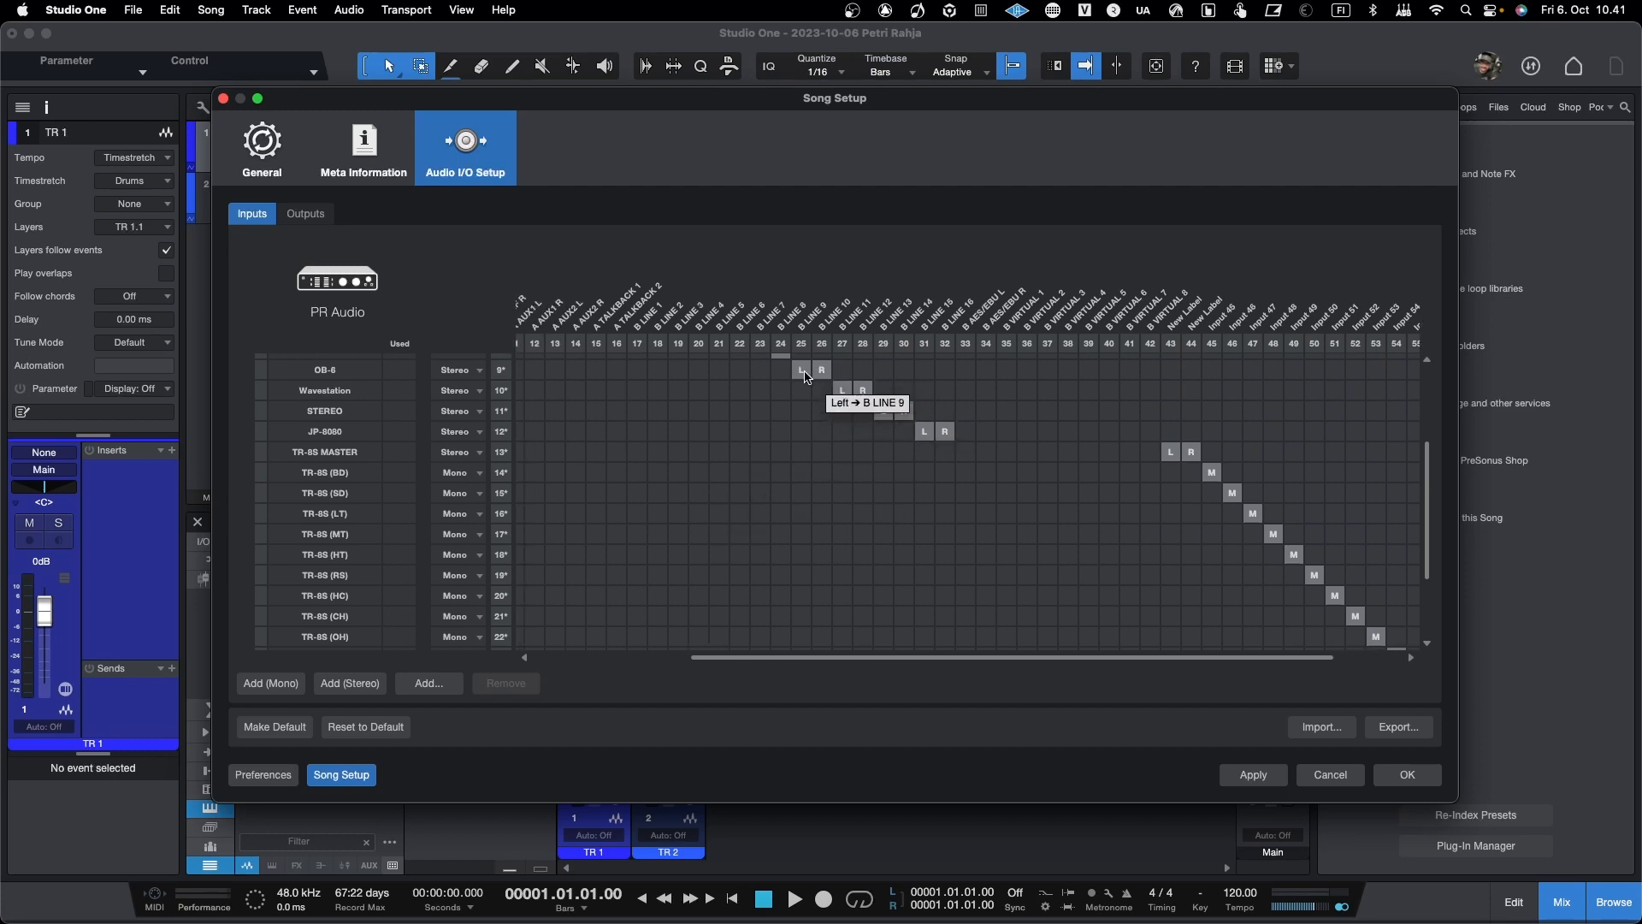
Step: Rename the stereo input assigned to B LINE 9 and 10 as OB-X8
scroll(810, 419, "up", 2)
scroll(811, 421, "up", 3)
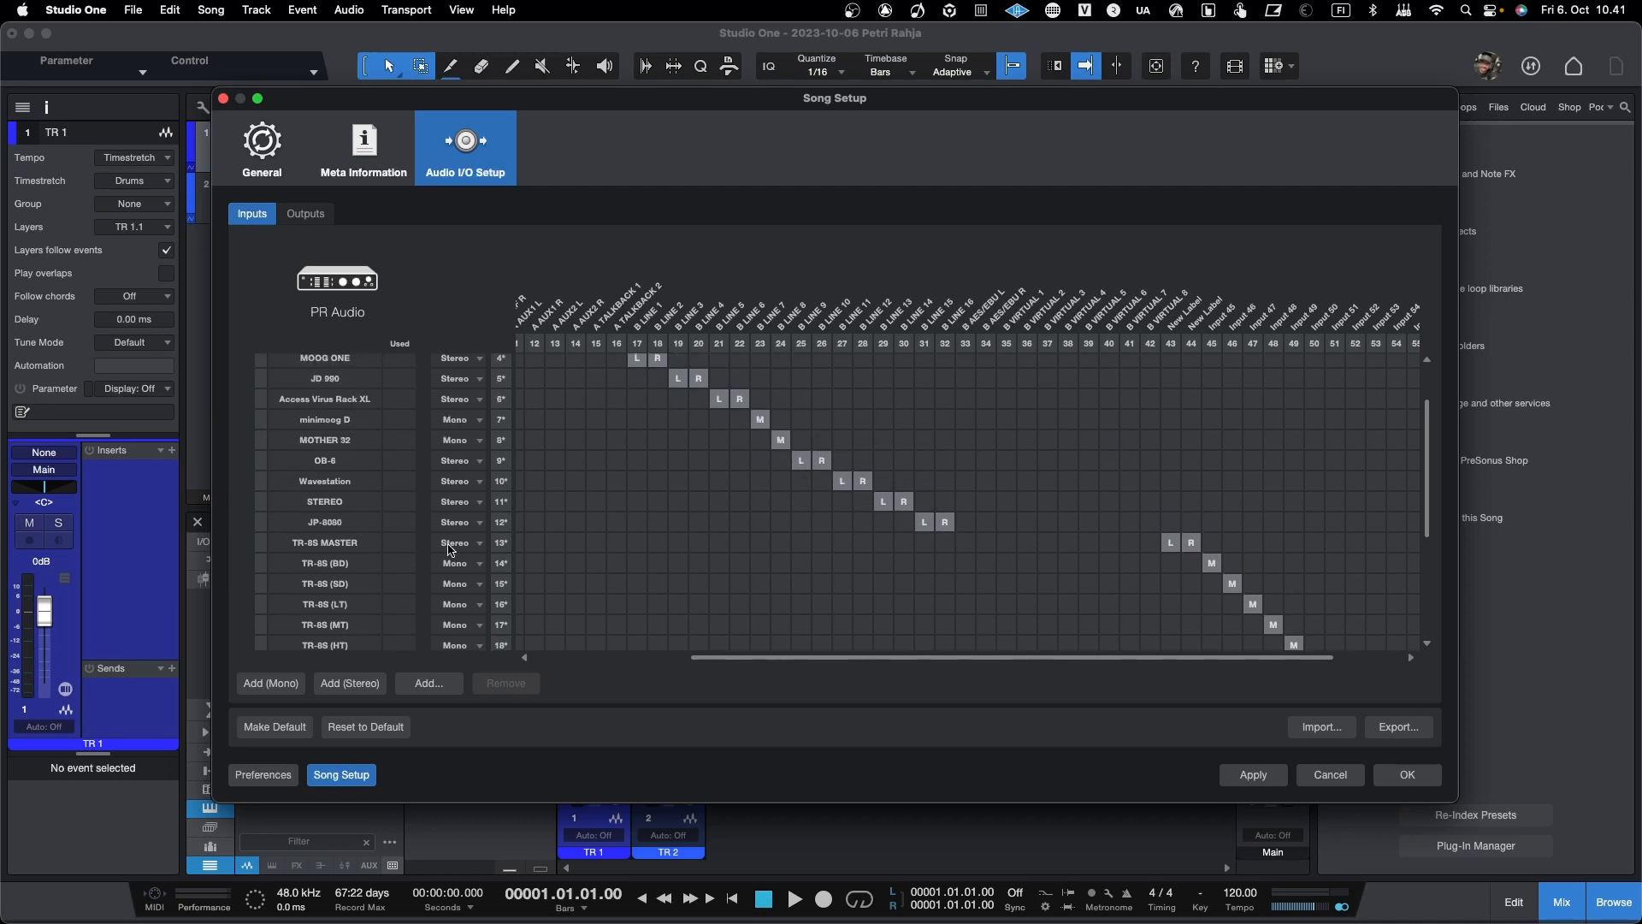
left_click(333, 462)
double_click(343, 461)
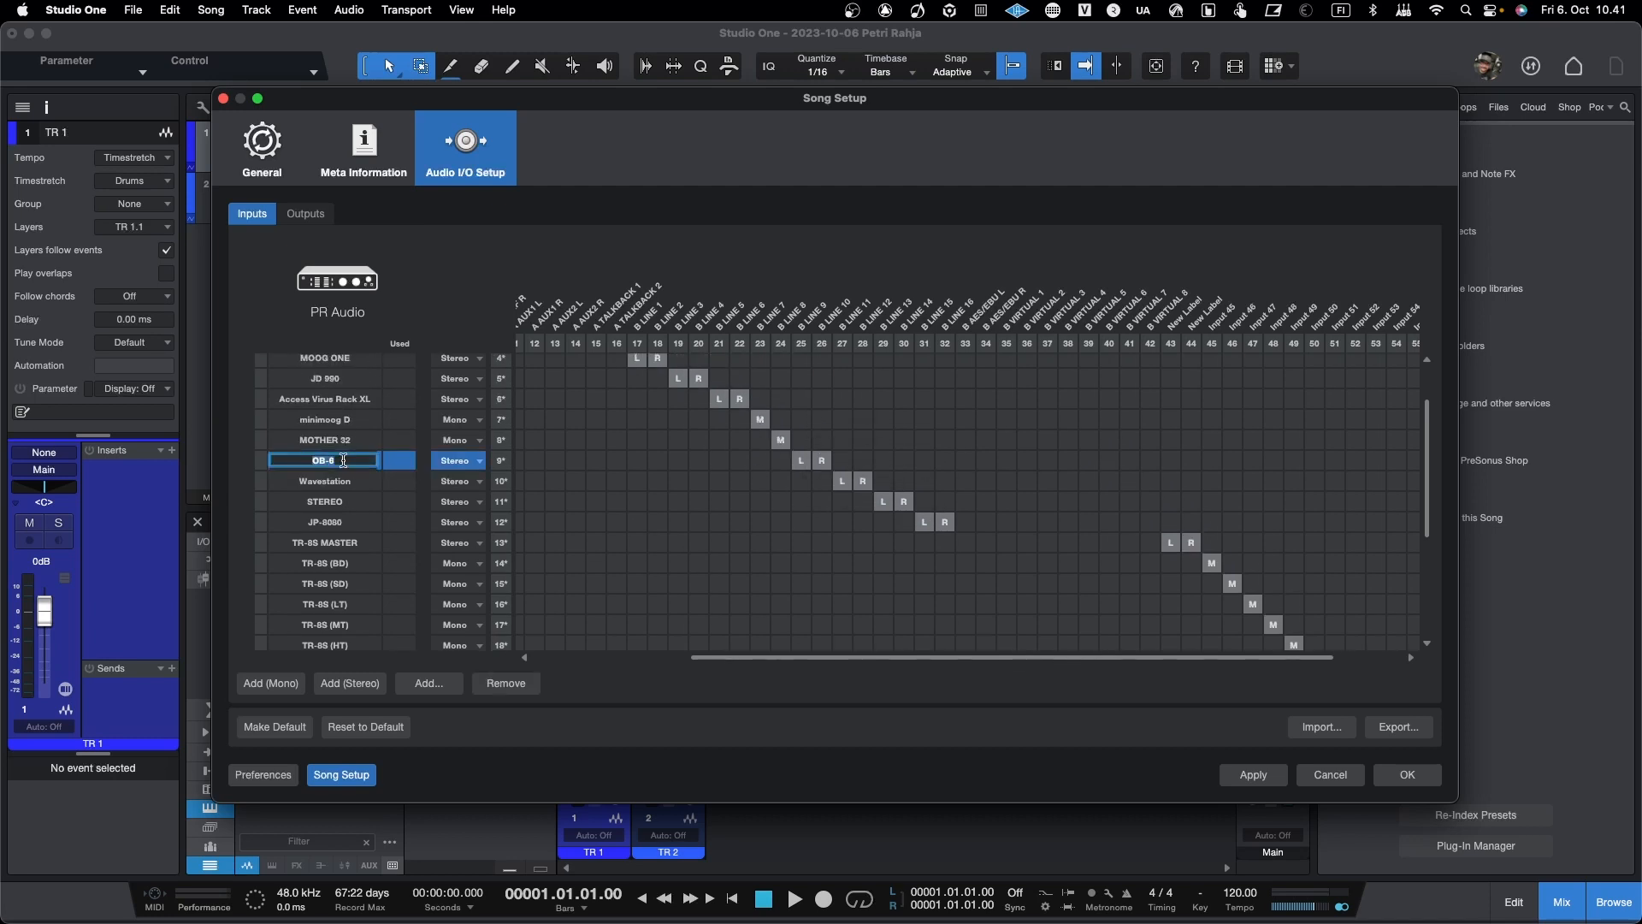
key("Right")
type("X8")
key("Return")
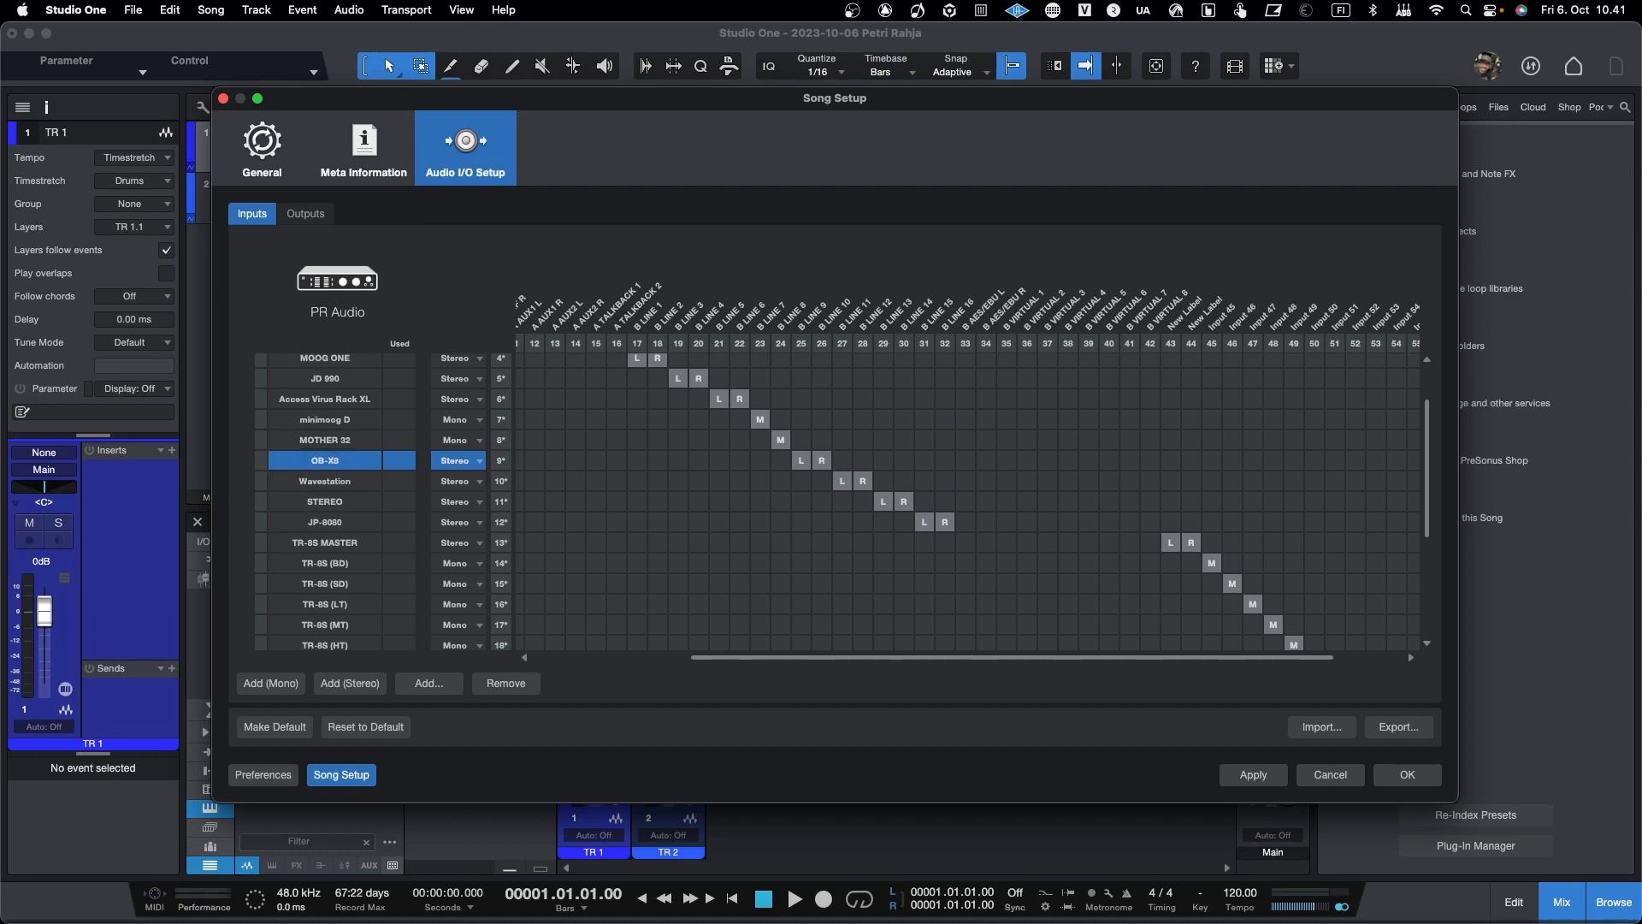
Step: Rename the JP-8080 stereo input as JUNO-X
left_click(351, 525)
left_click(340, 523)
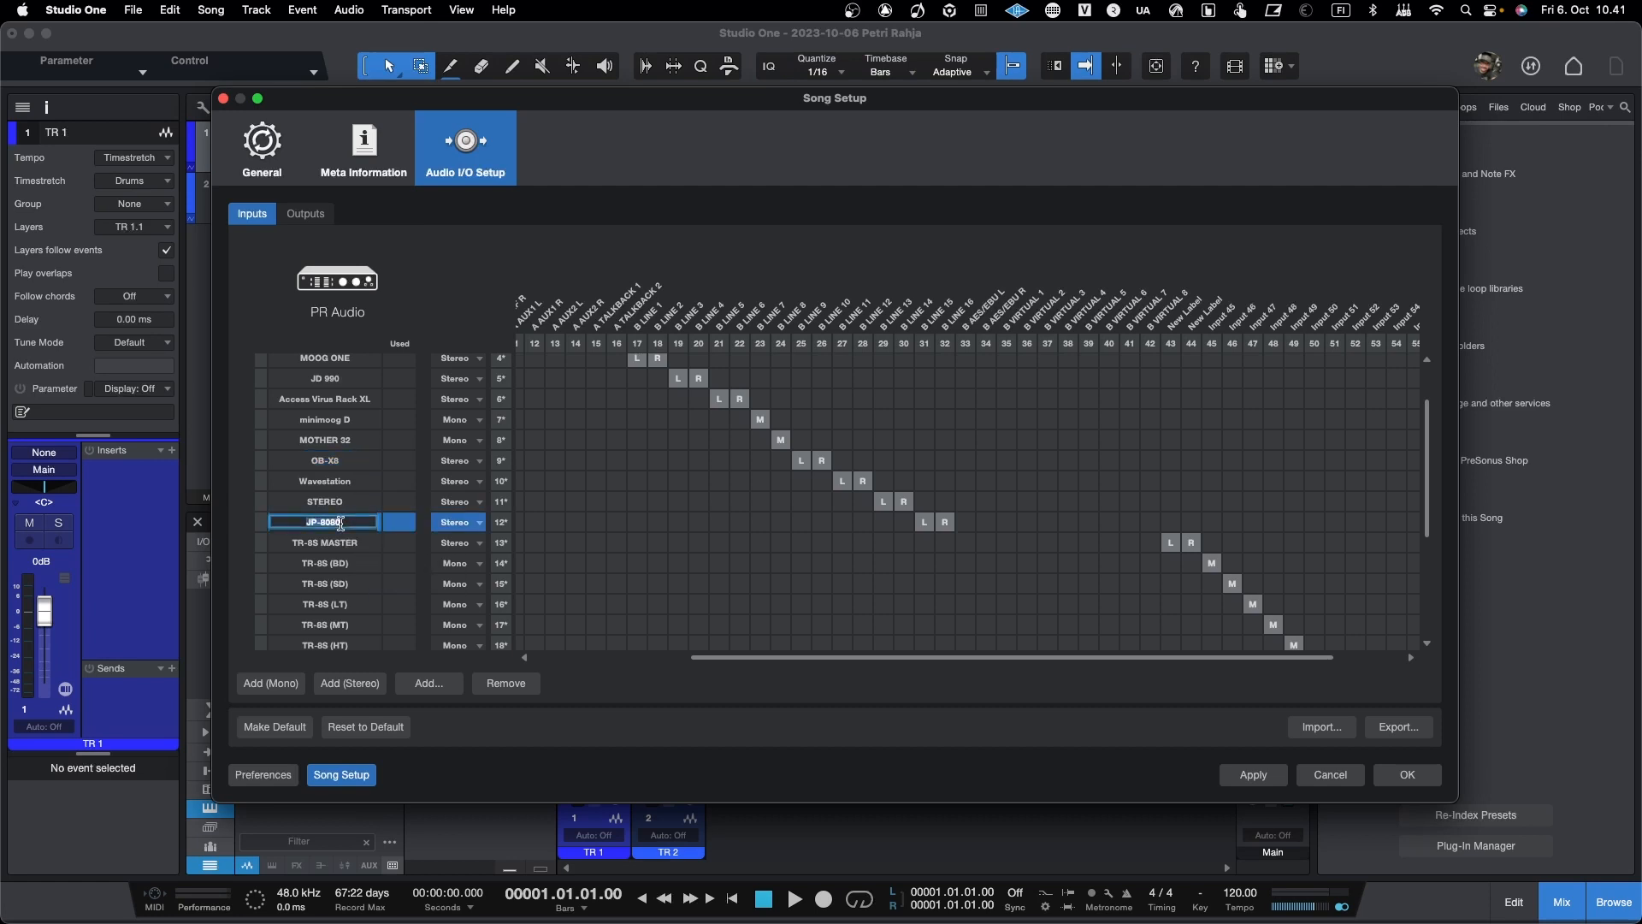
type("JUNO-x")
key("Return")
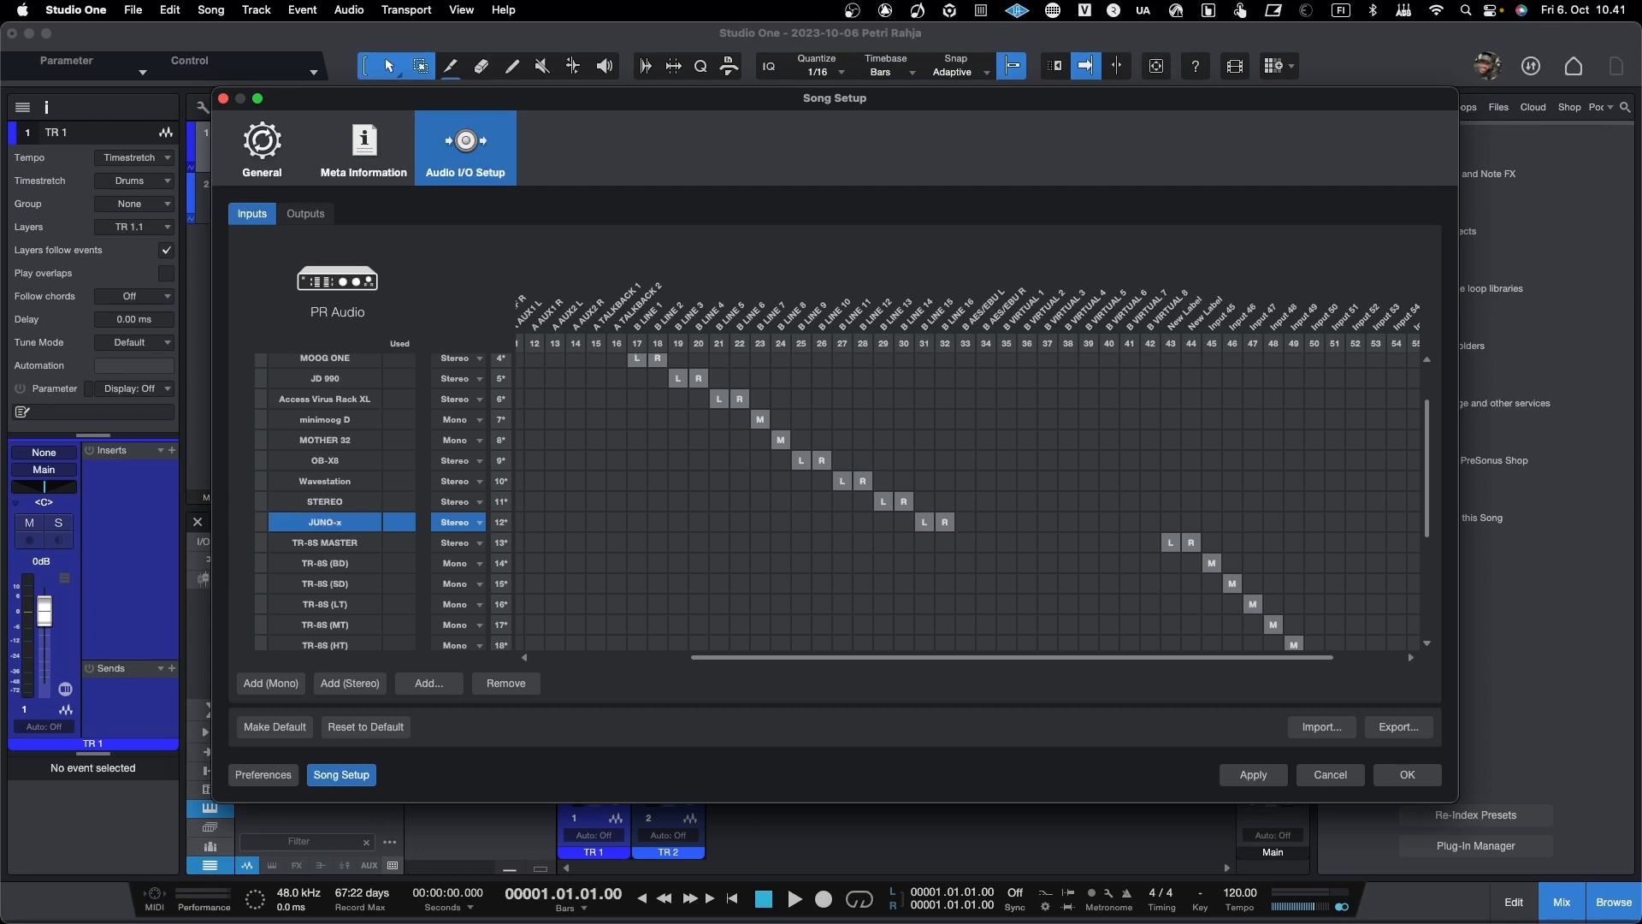
double_click(351, 518)
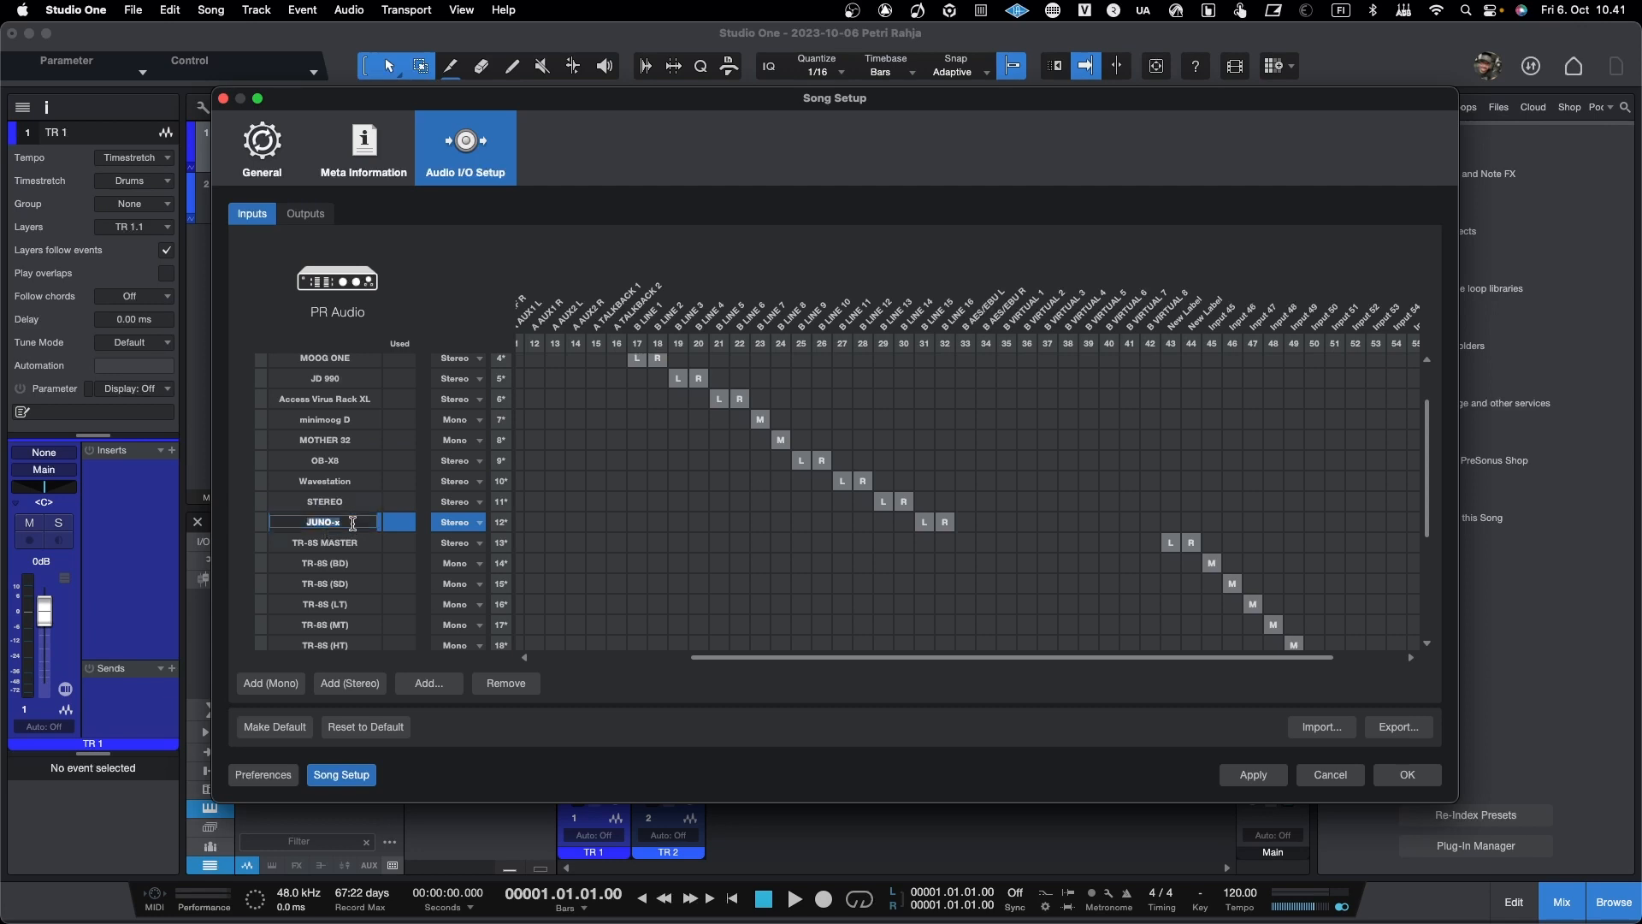
left_click(353, 522)
key("BackSpace")
type("X")
key("Return")
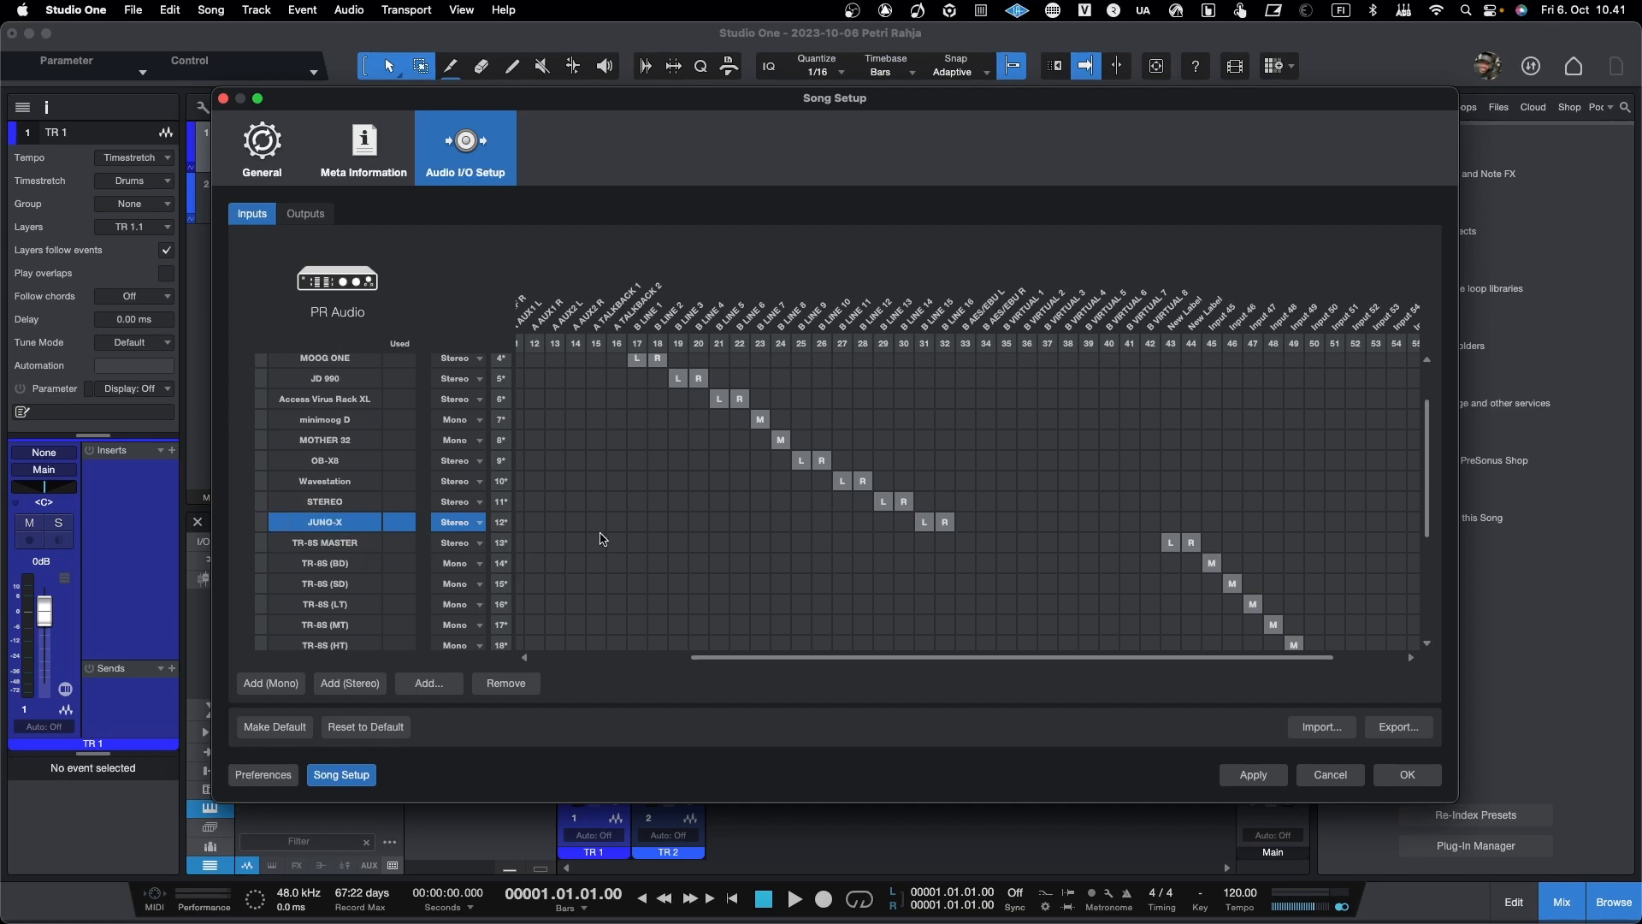
Step: Export the edited I/O setup to the IO Configurations folder as PR Audio v2
scroll(602, 539, "down", 2)
scroll(601, 538, "up", 3)
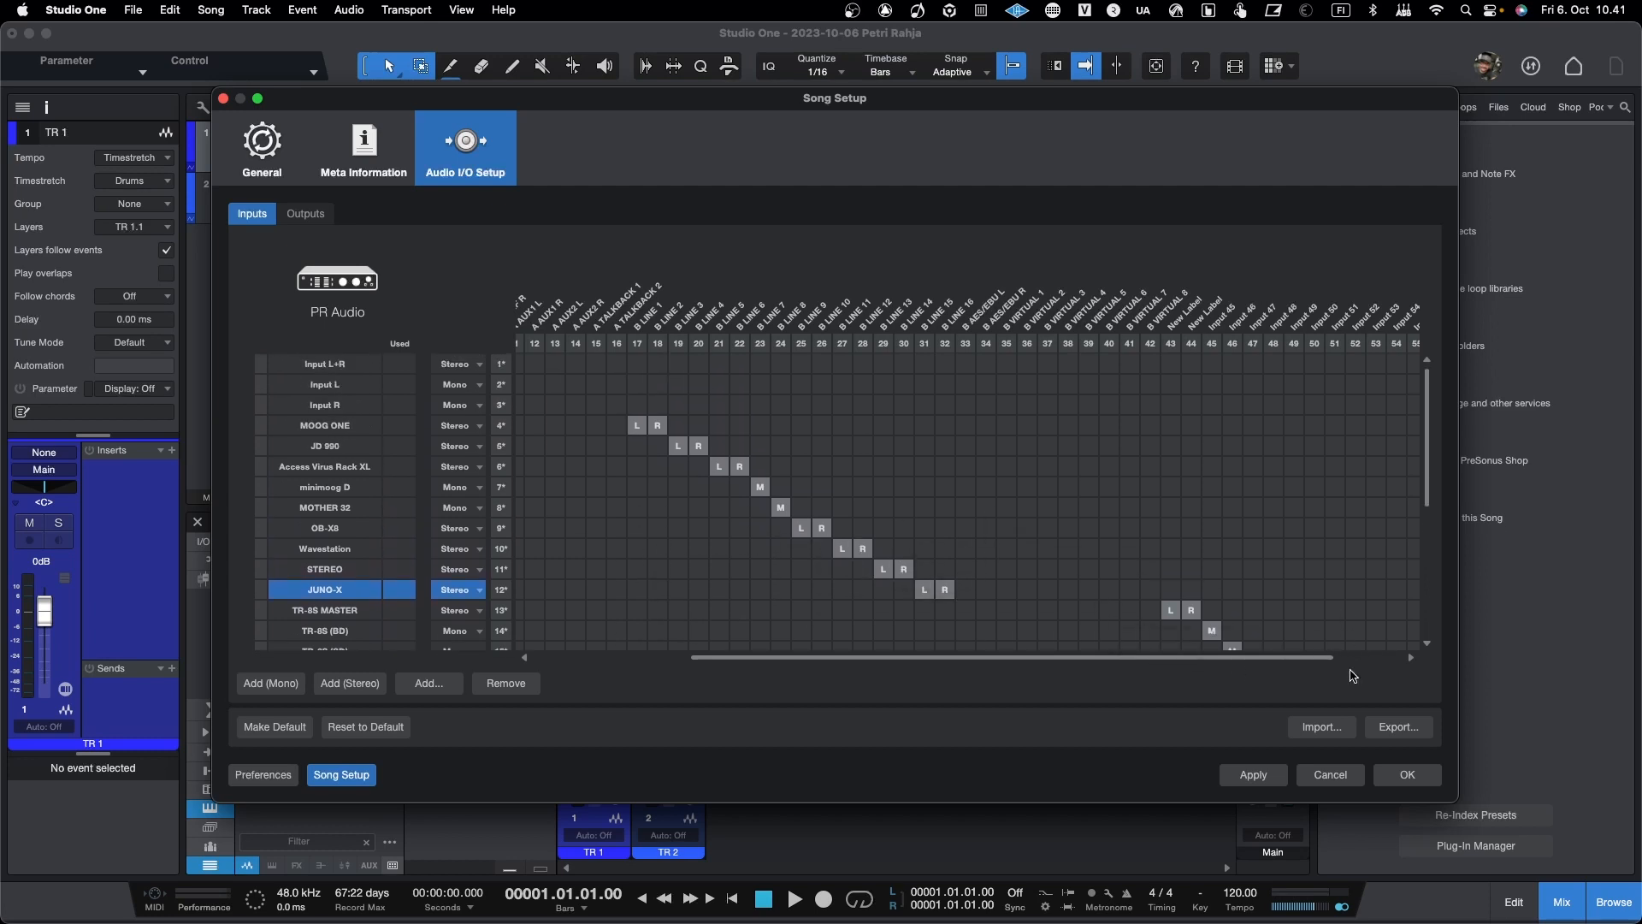
left_click(1402, 729)
left_click(664, 183)
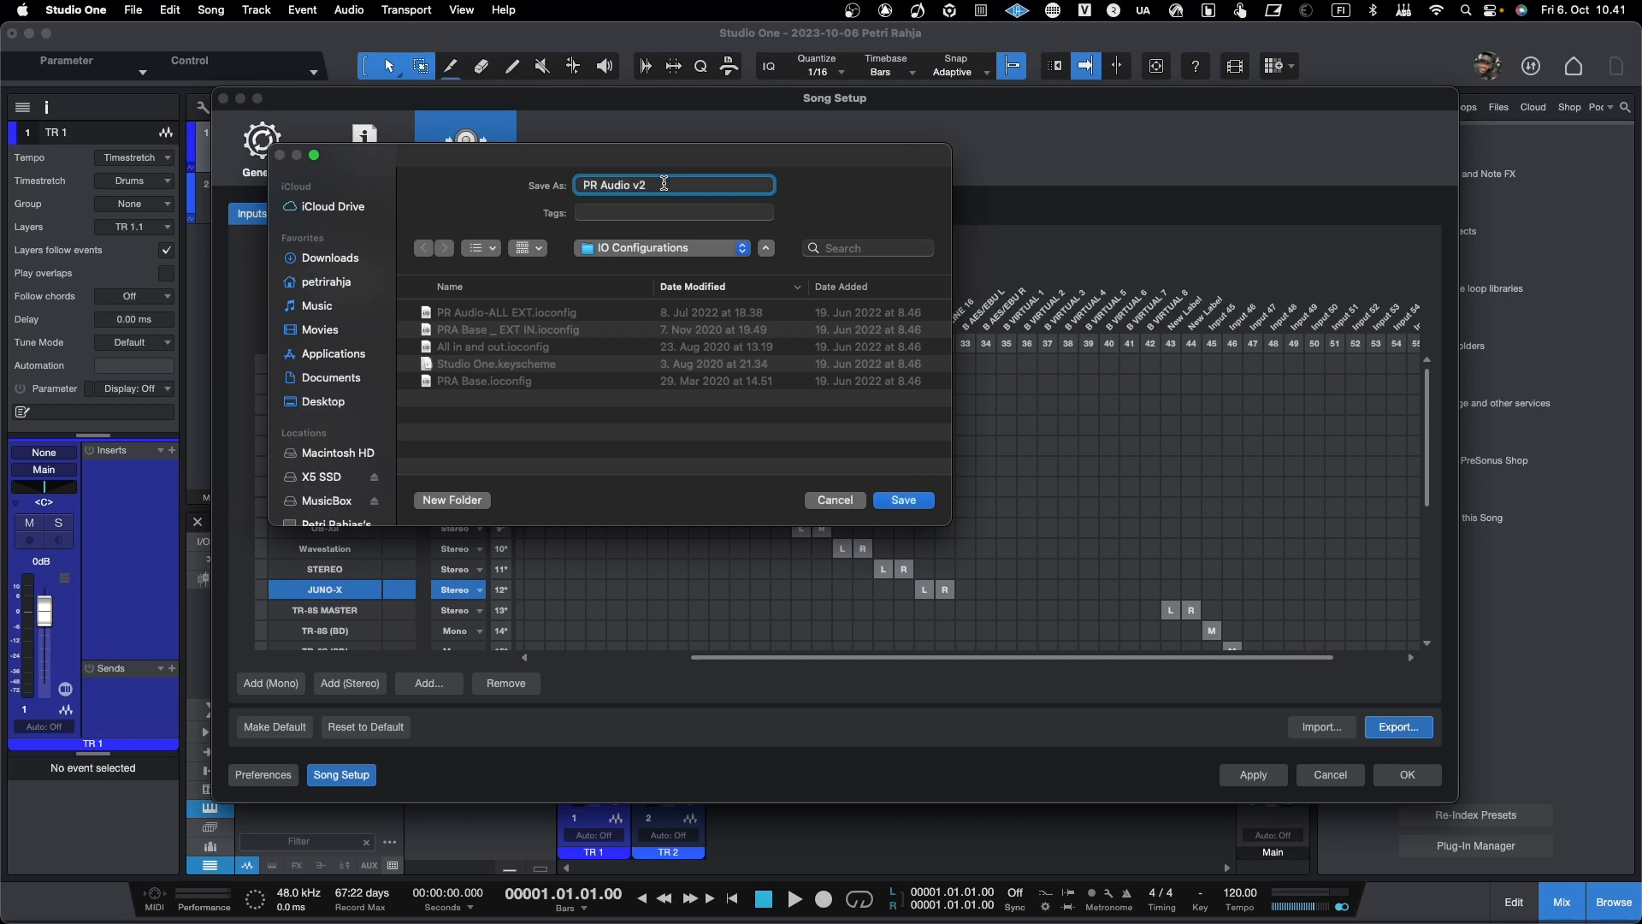
key("Return")
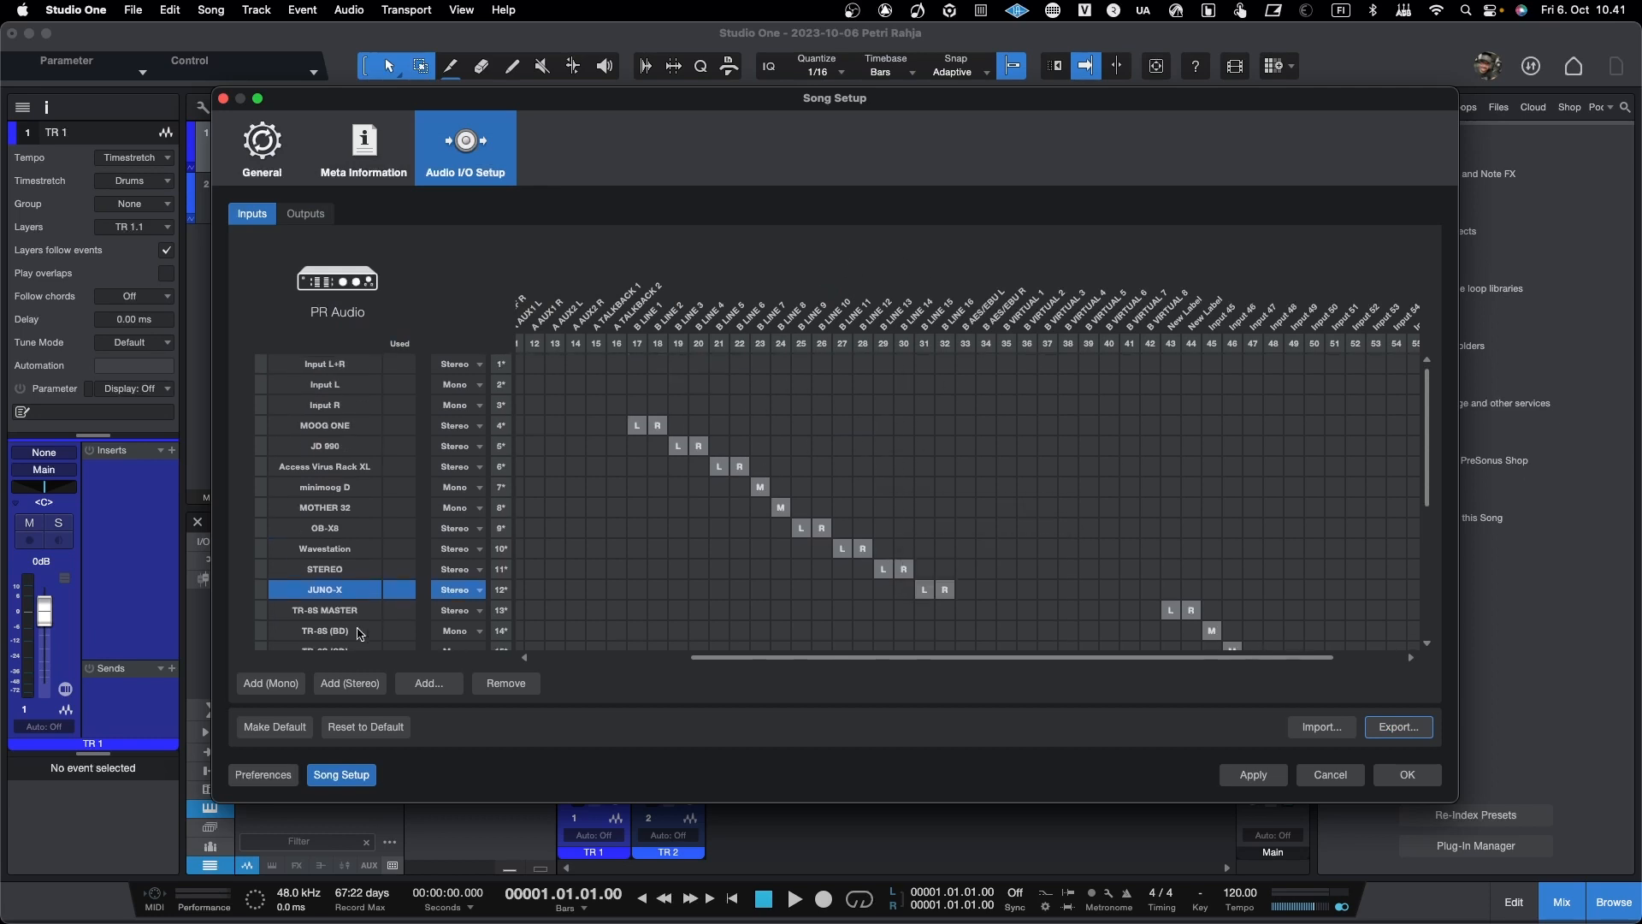
Step: Make the current I/O setup the default for new songs and accept the song setup changes
left_click(276, 728)
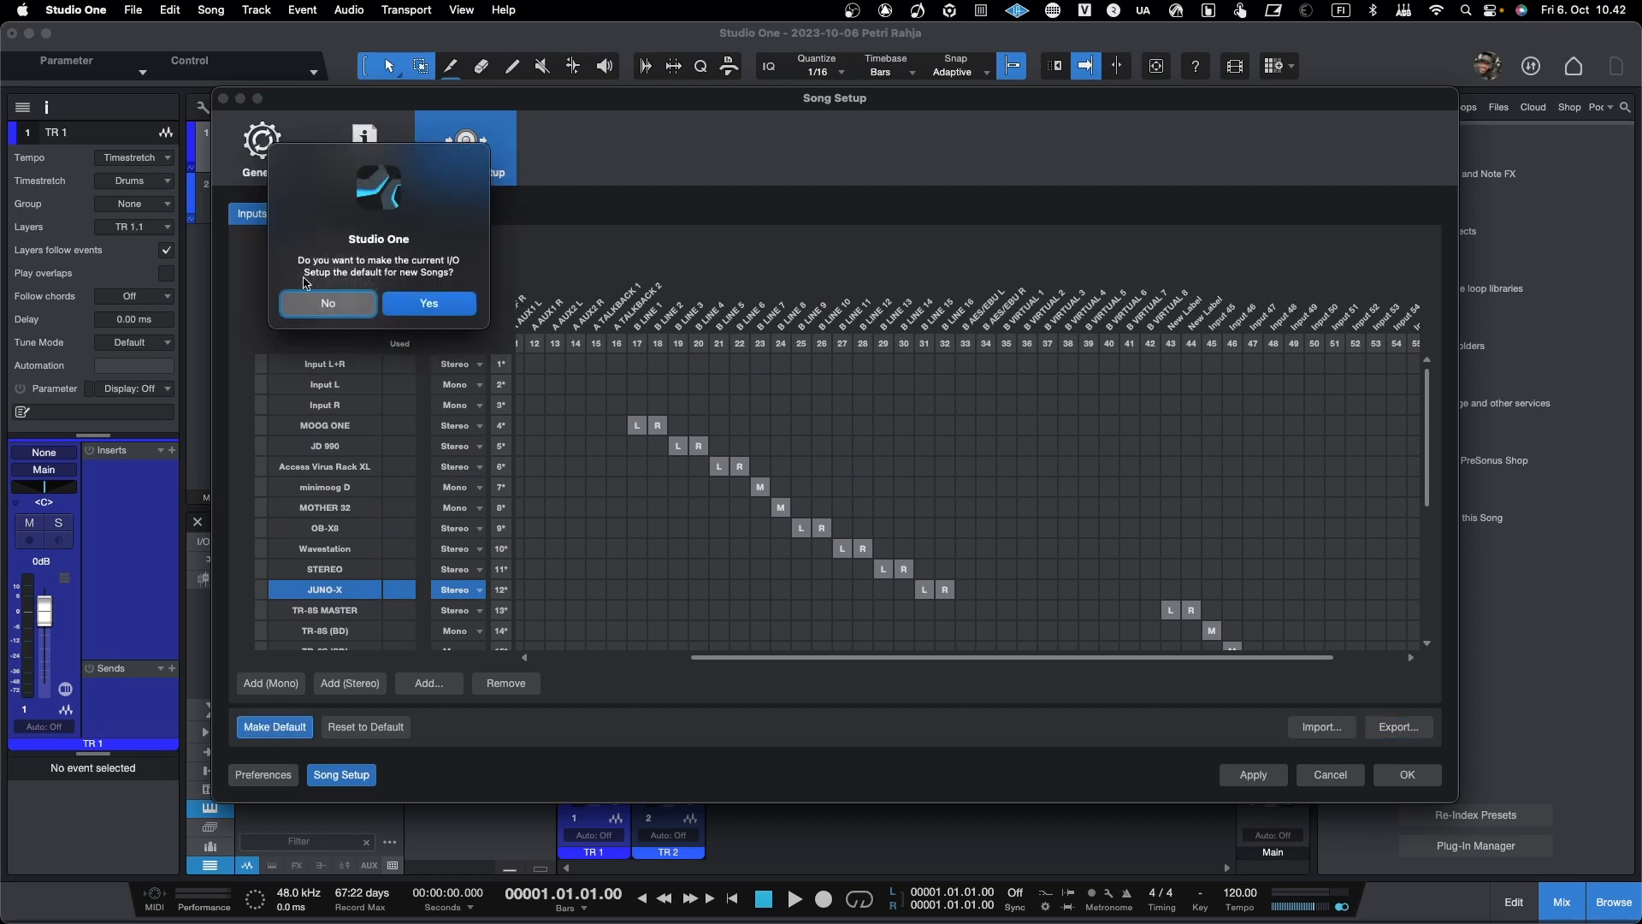
left_click(442, 305)
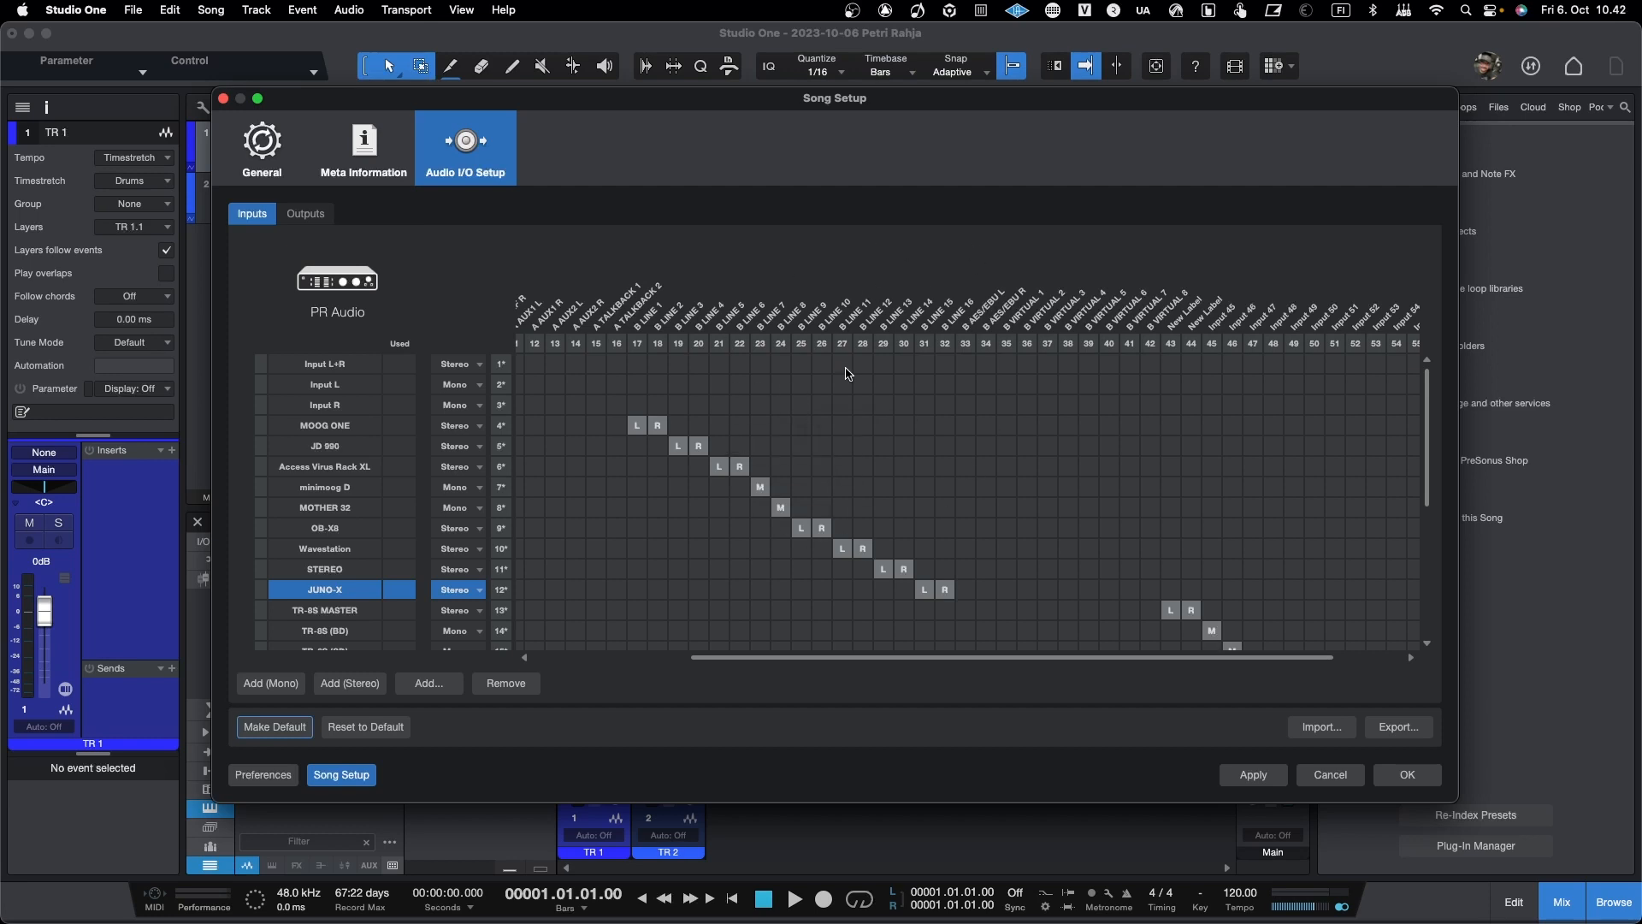
scroll(760, 395, "down", 3)
scroll(760, 396, "up", 3)
left_click(1390, 774)
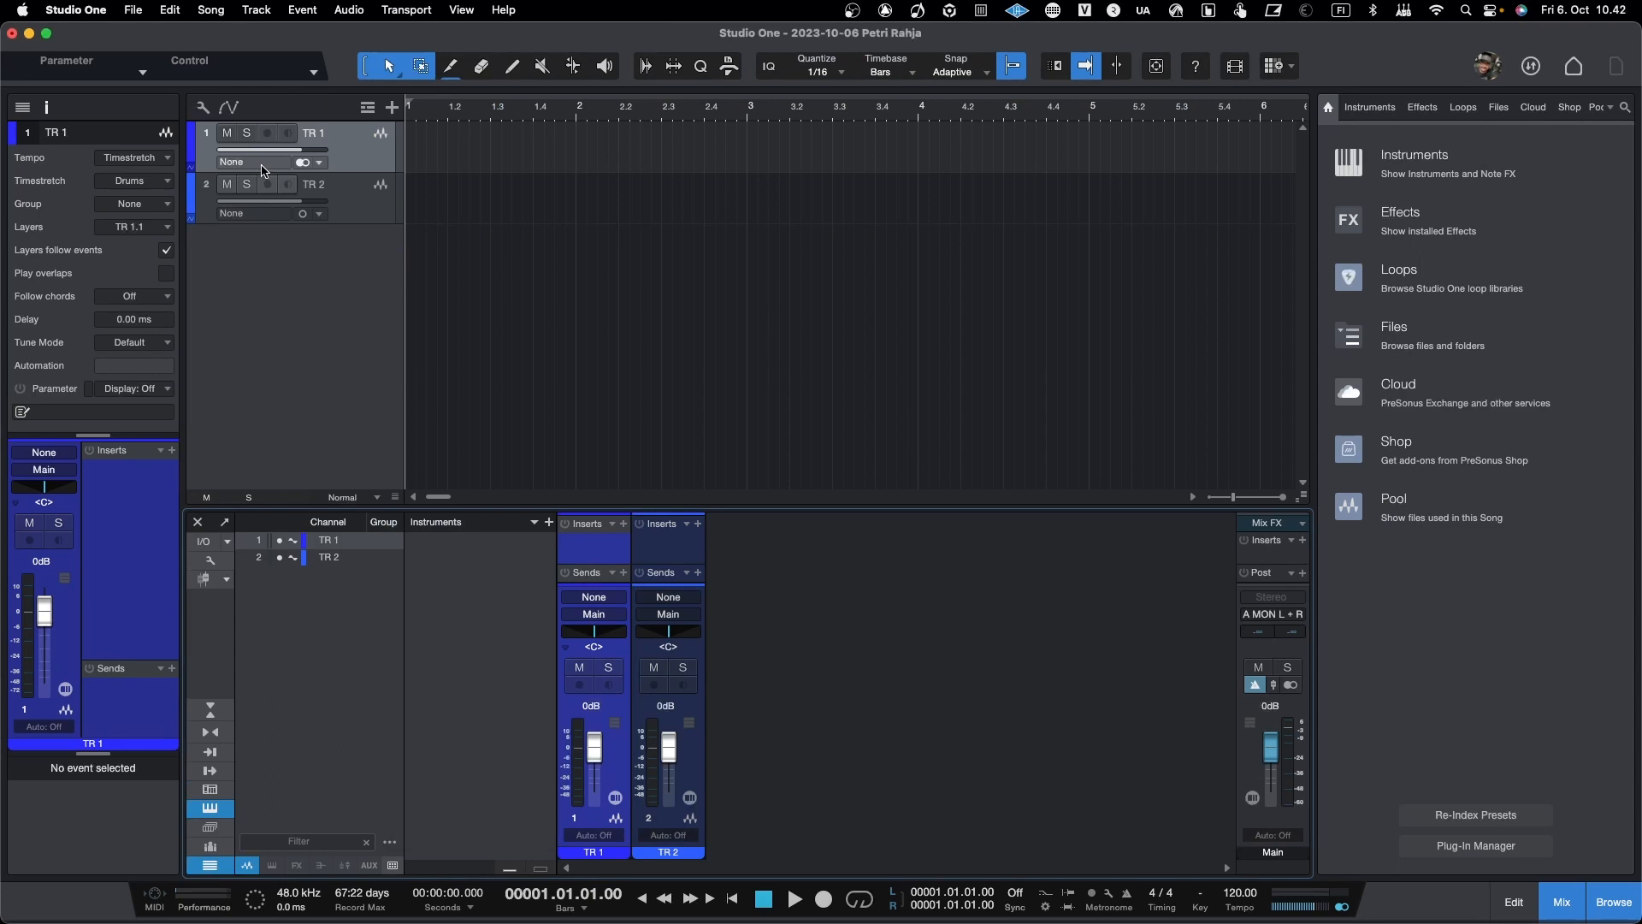
Step: Compare the inputs offered to TR 1 in stereo and mono record format, ending in stereo
left_click(252, 163)
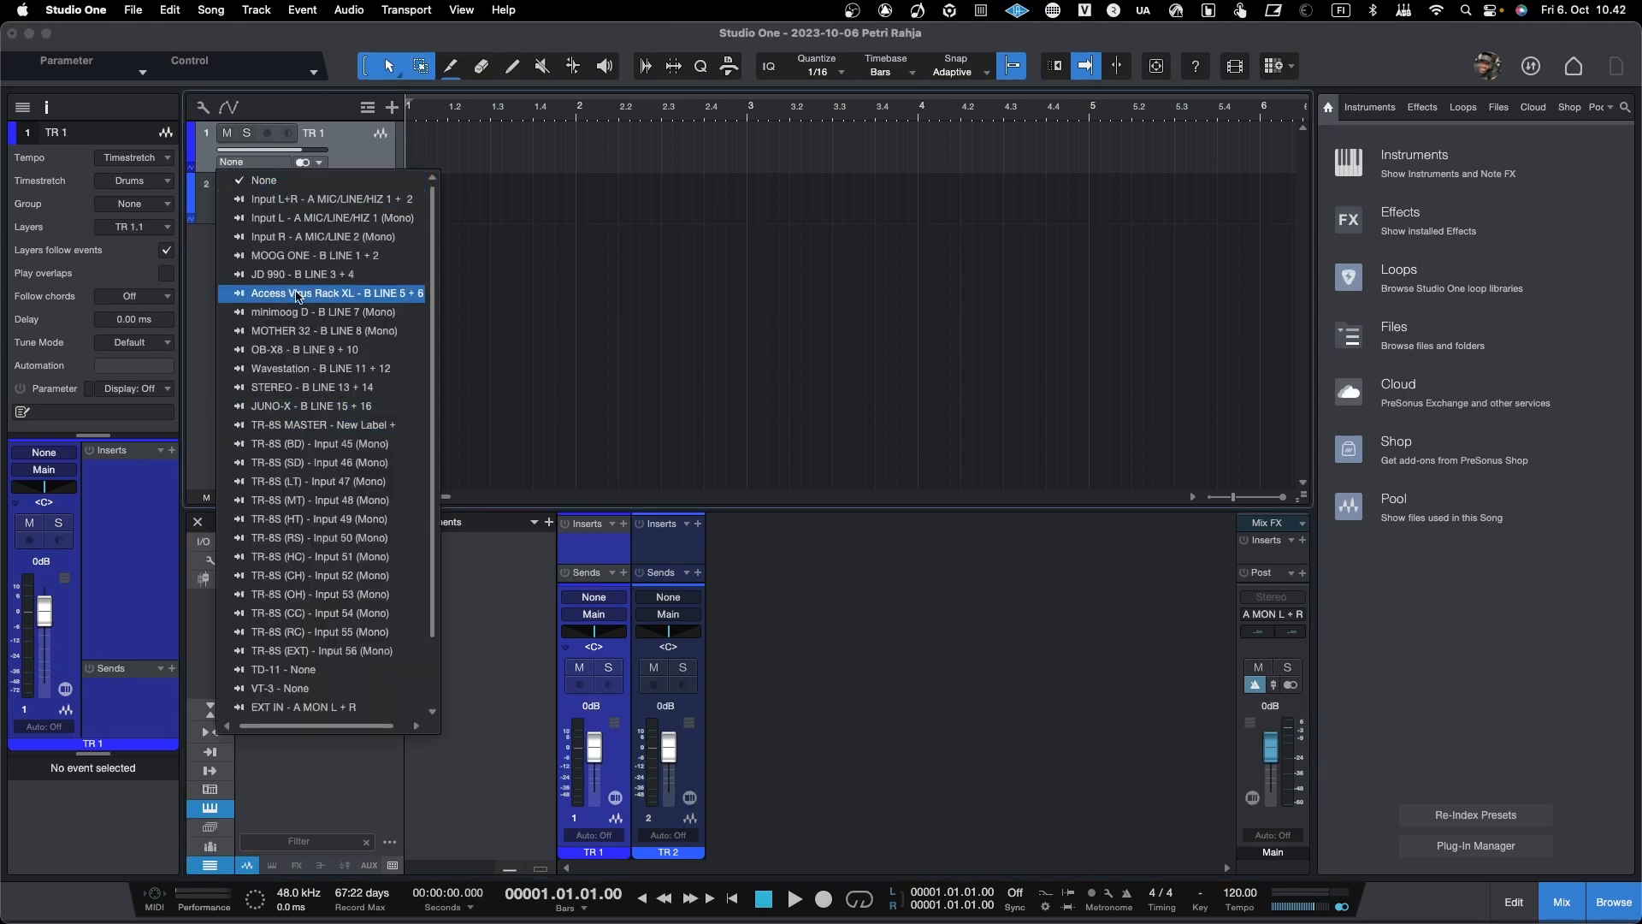
left_click(259, 163)
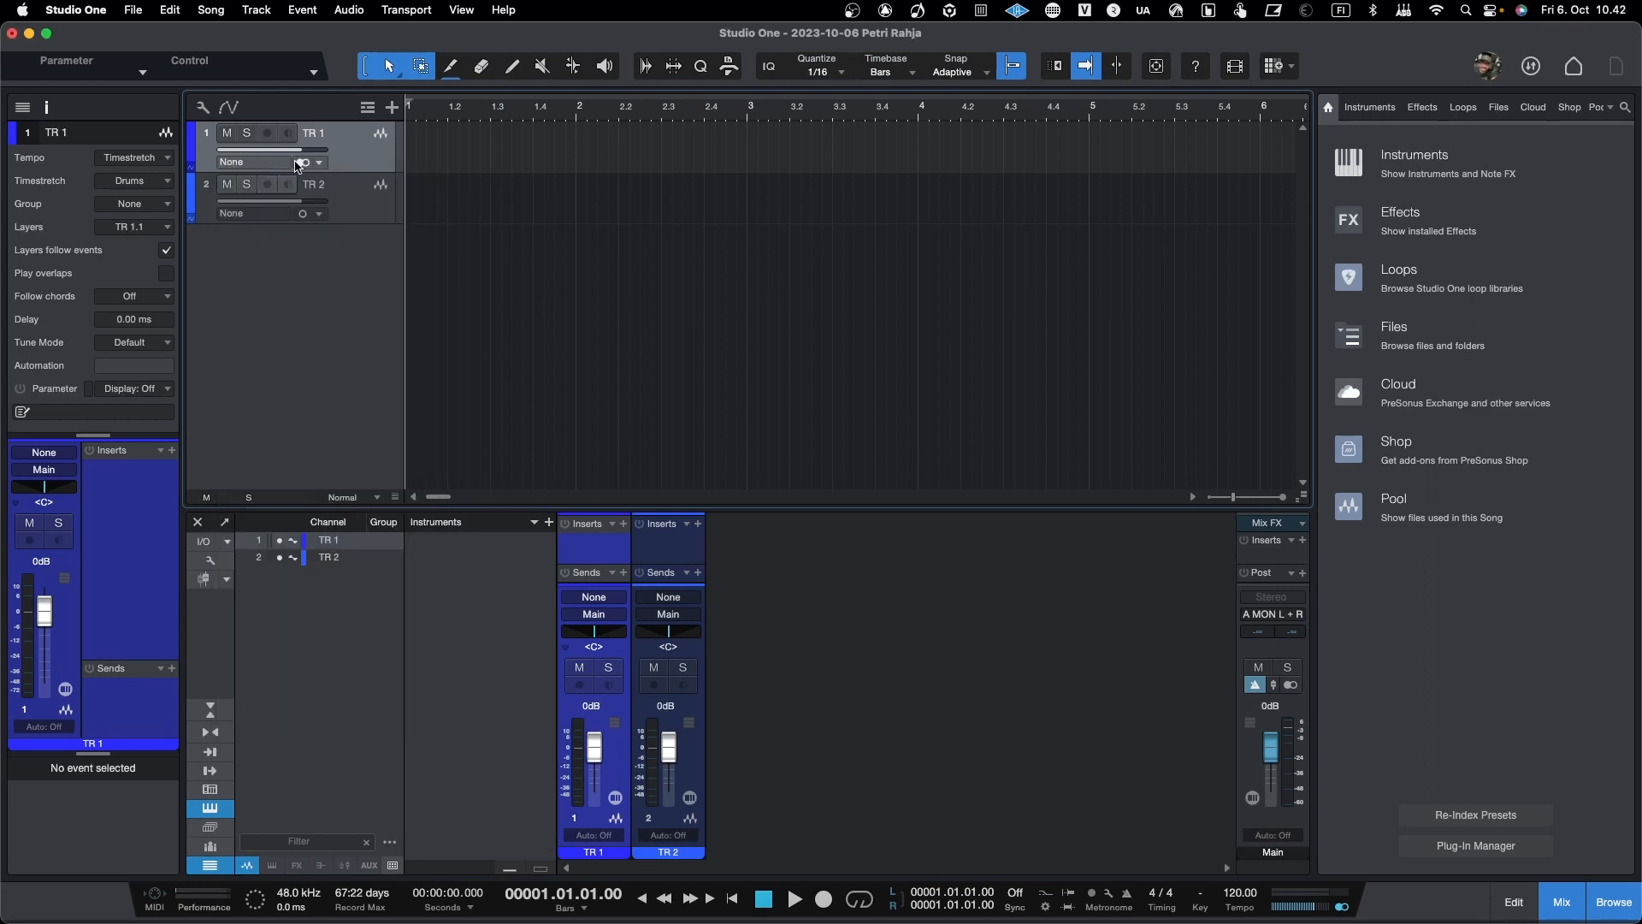
left_click(302, 164)
left_click(259, 163)
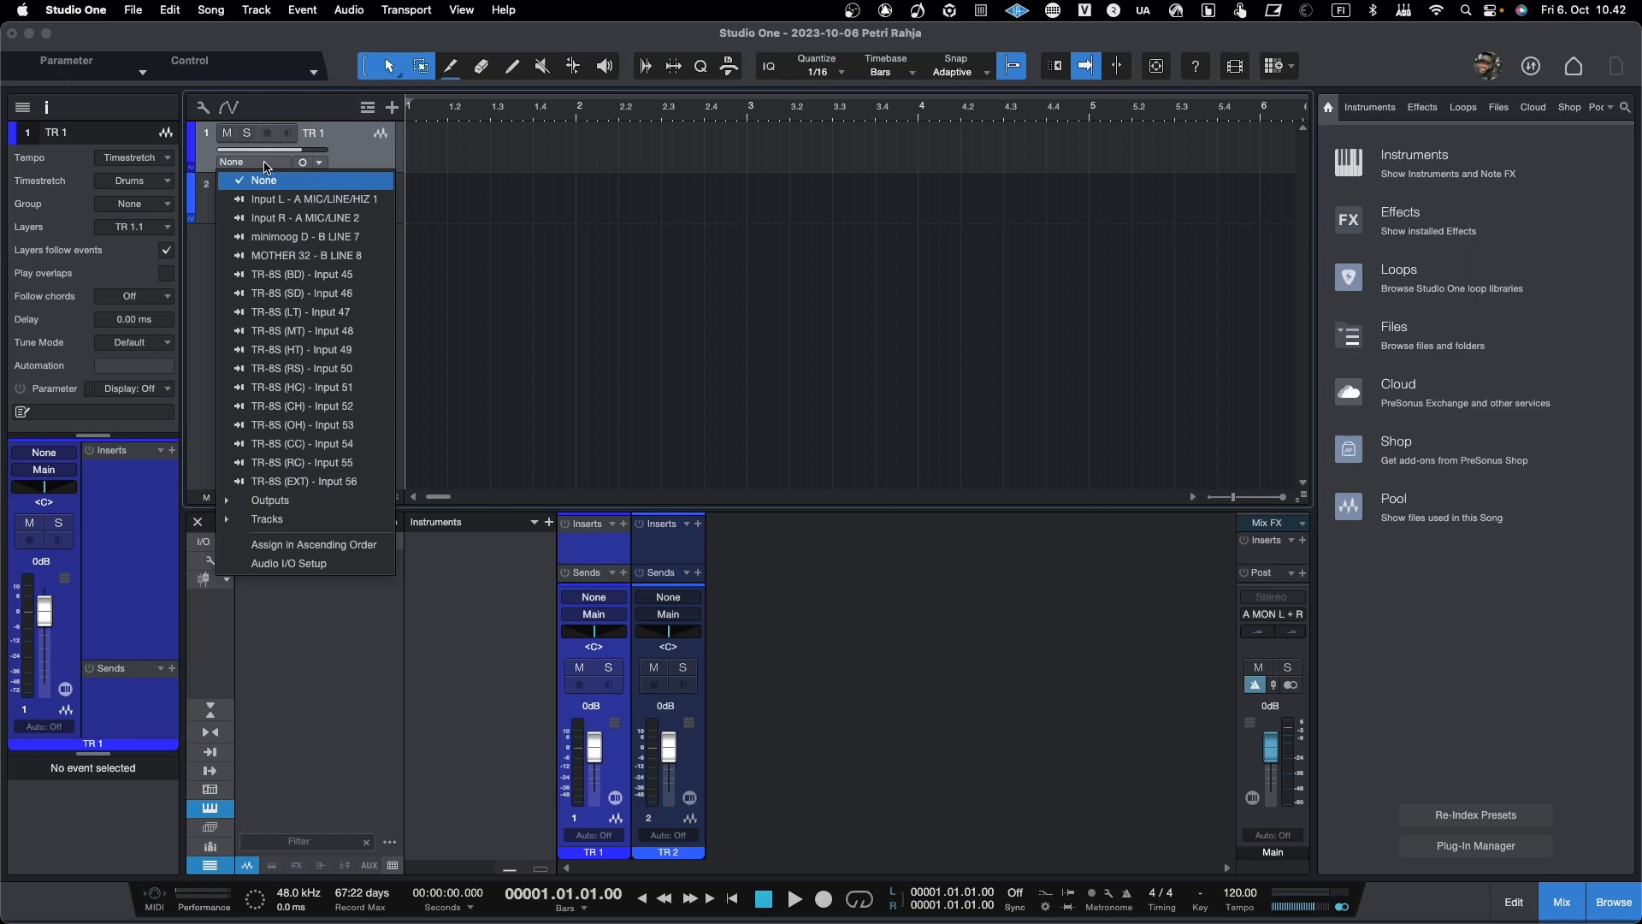
left_click(303, 164)
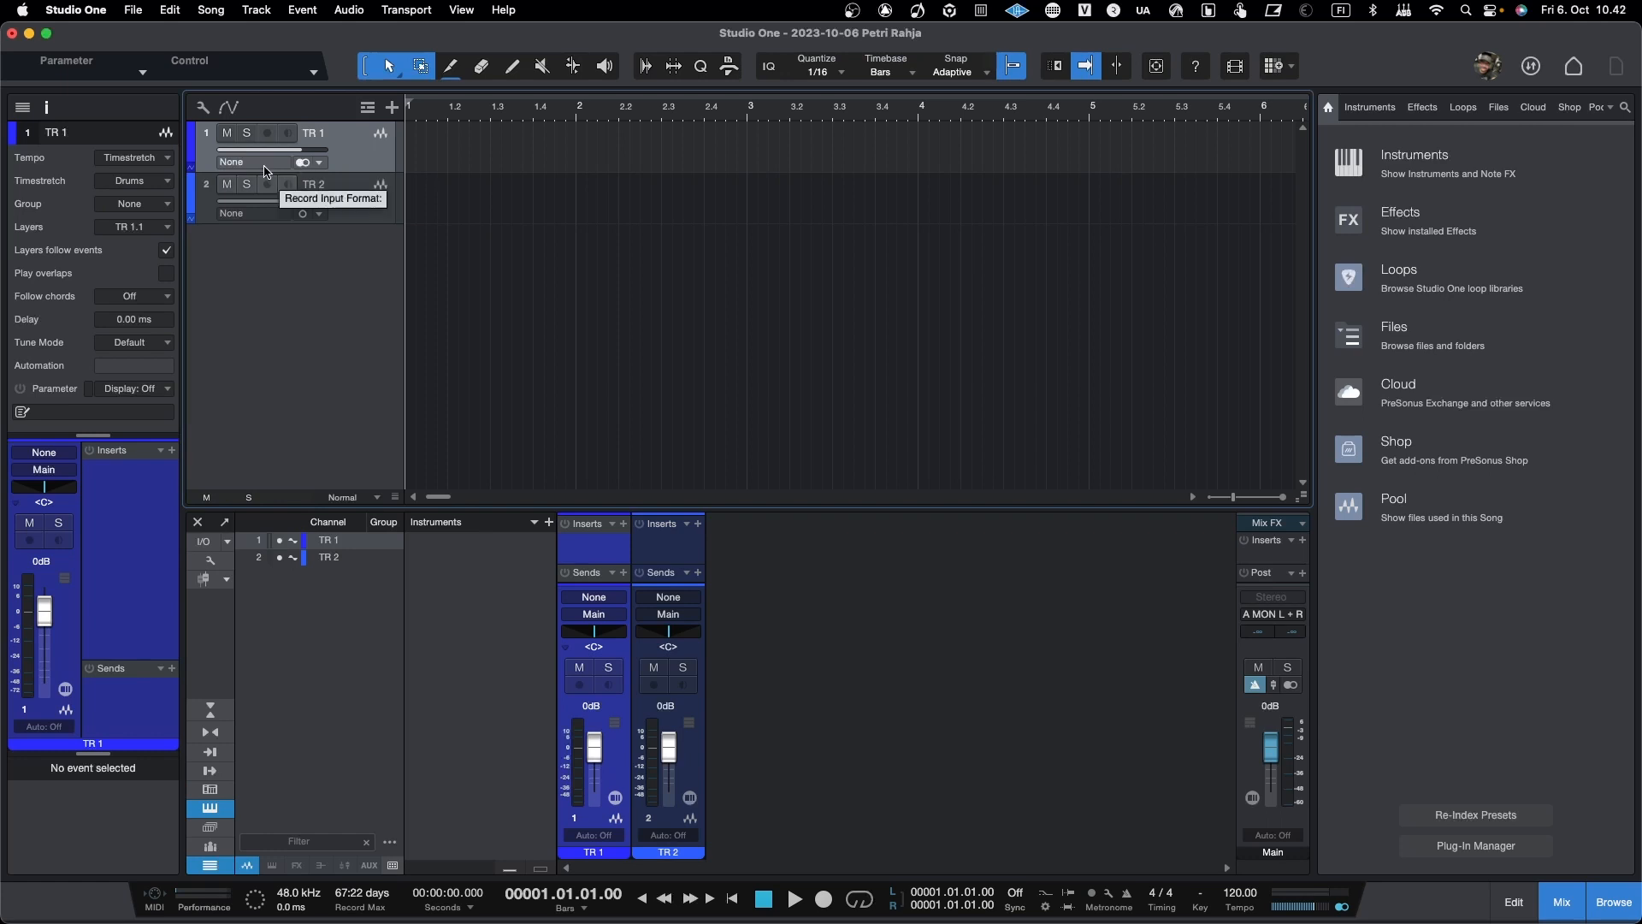
Step: Set the input of TR 1 to TR-8S MASTER
left_click(263, 165)
scroll(291, 428, "down", 3)
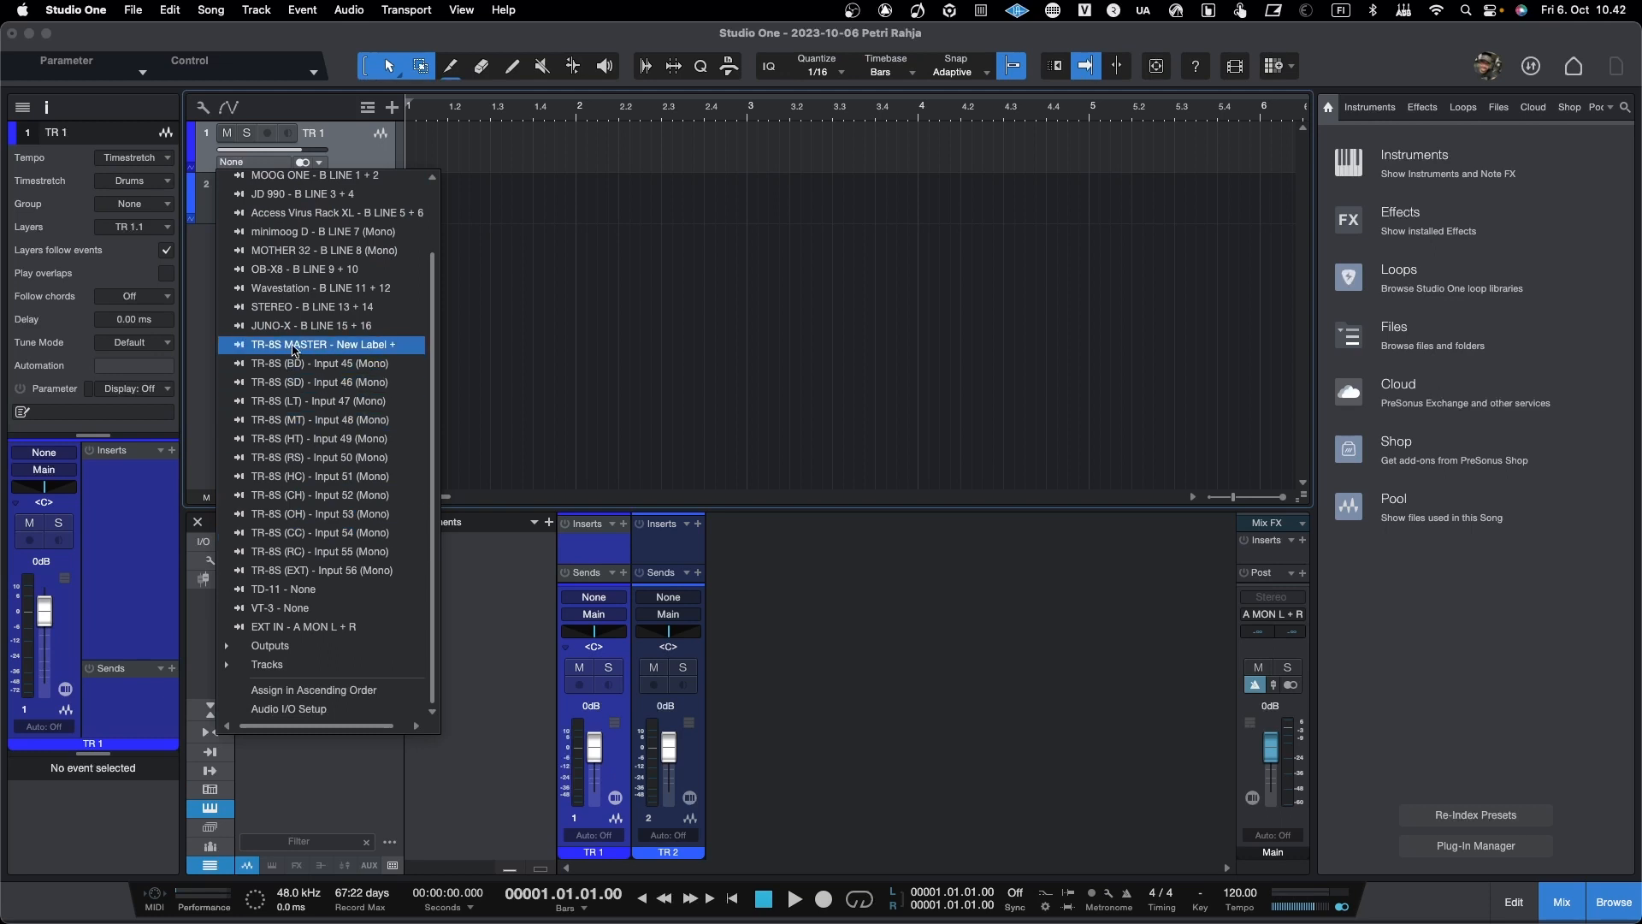
left_click(319, 345)
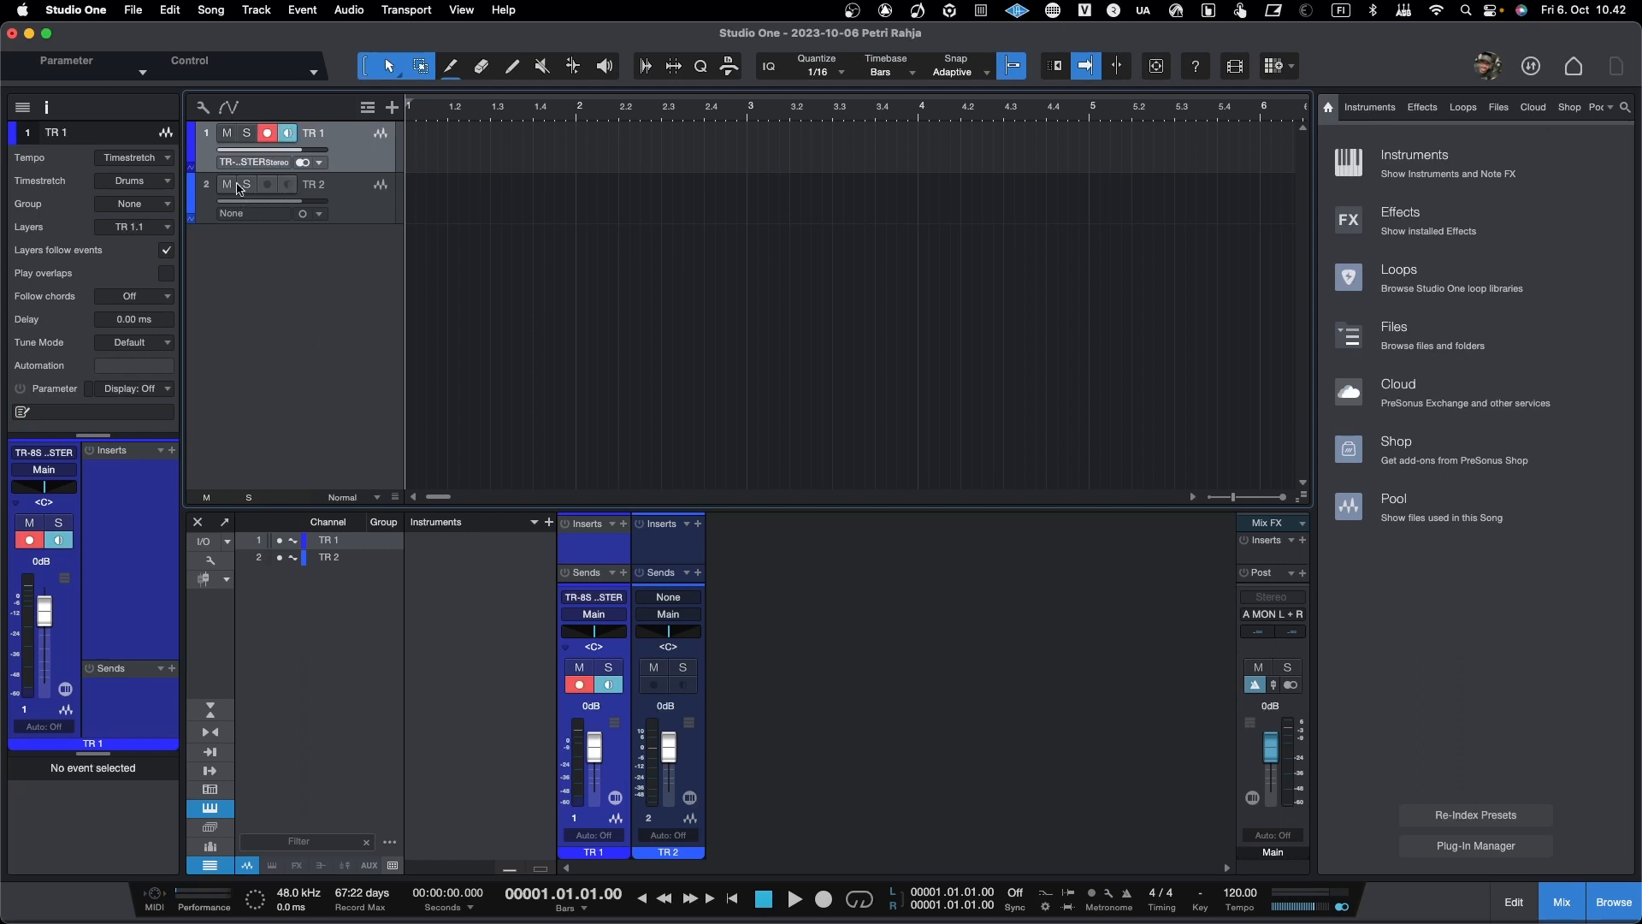
Step: Set the input of TR 2 to TR-8S (BD) and audition it with TR 1 monitoring off, ending with both tracks unmonitored
left_click(252, 214)
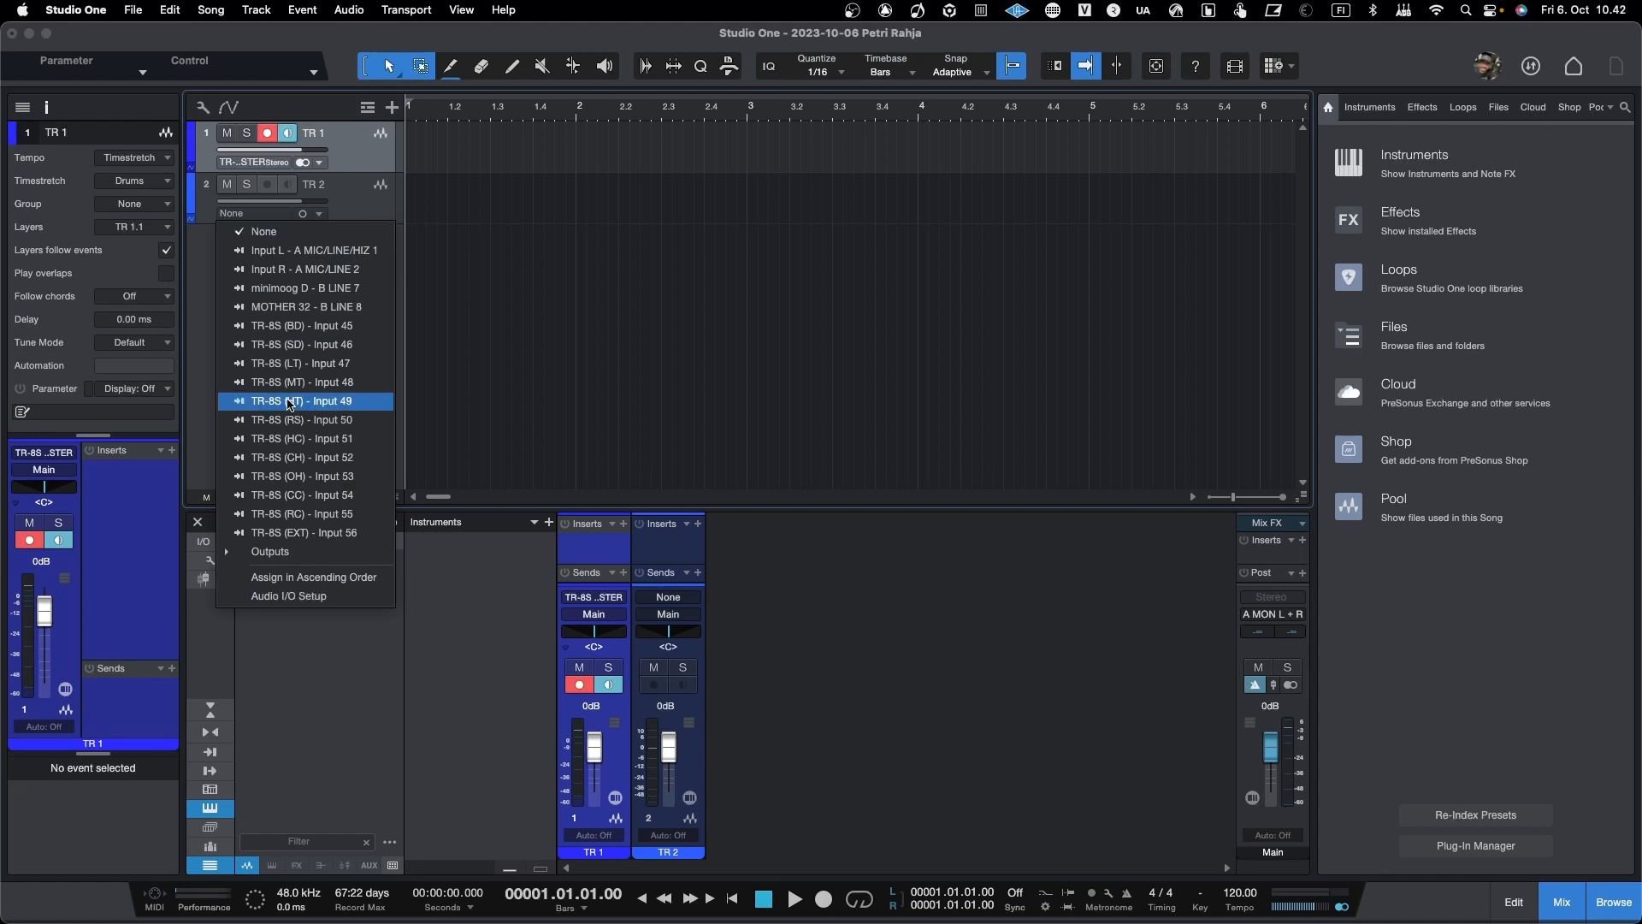
left_click(308, 329)
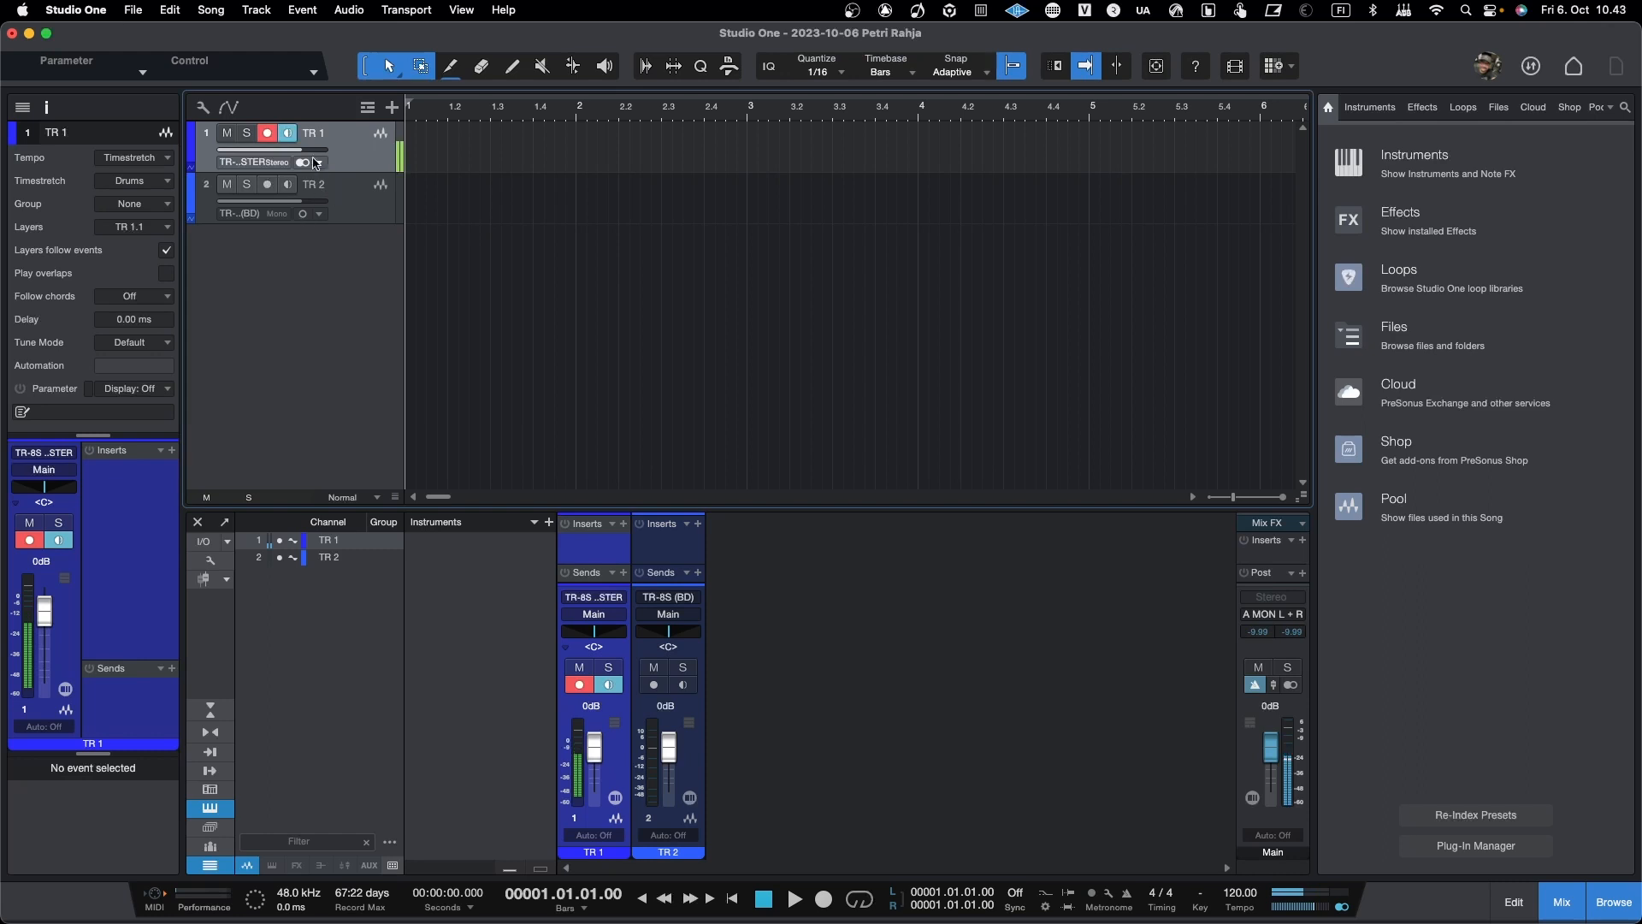
left_click(288, 132)
left_click(288, 185)
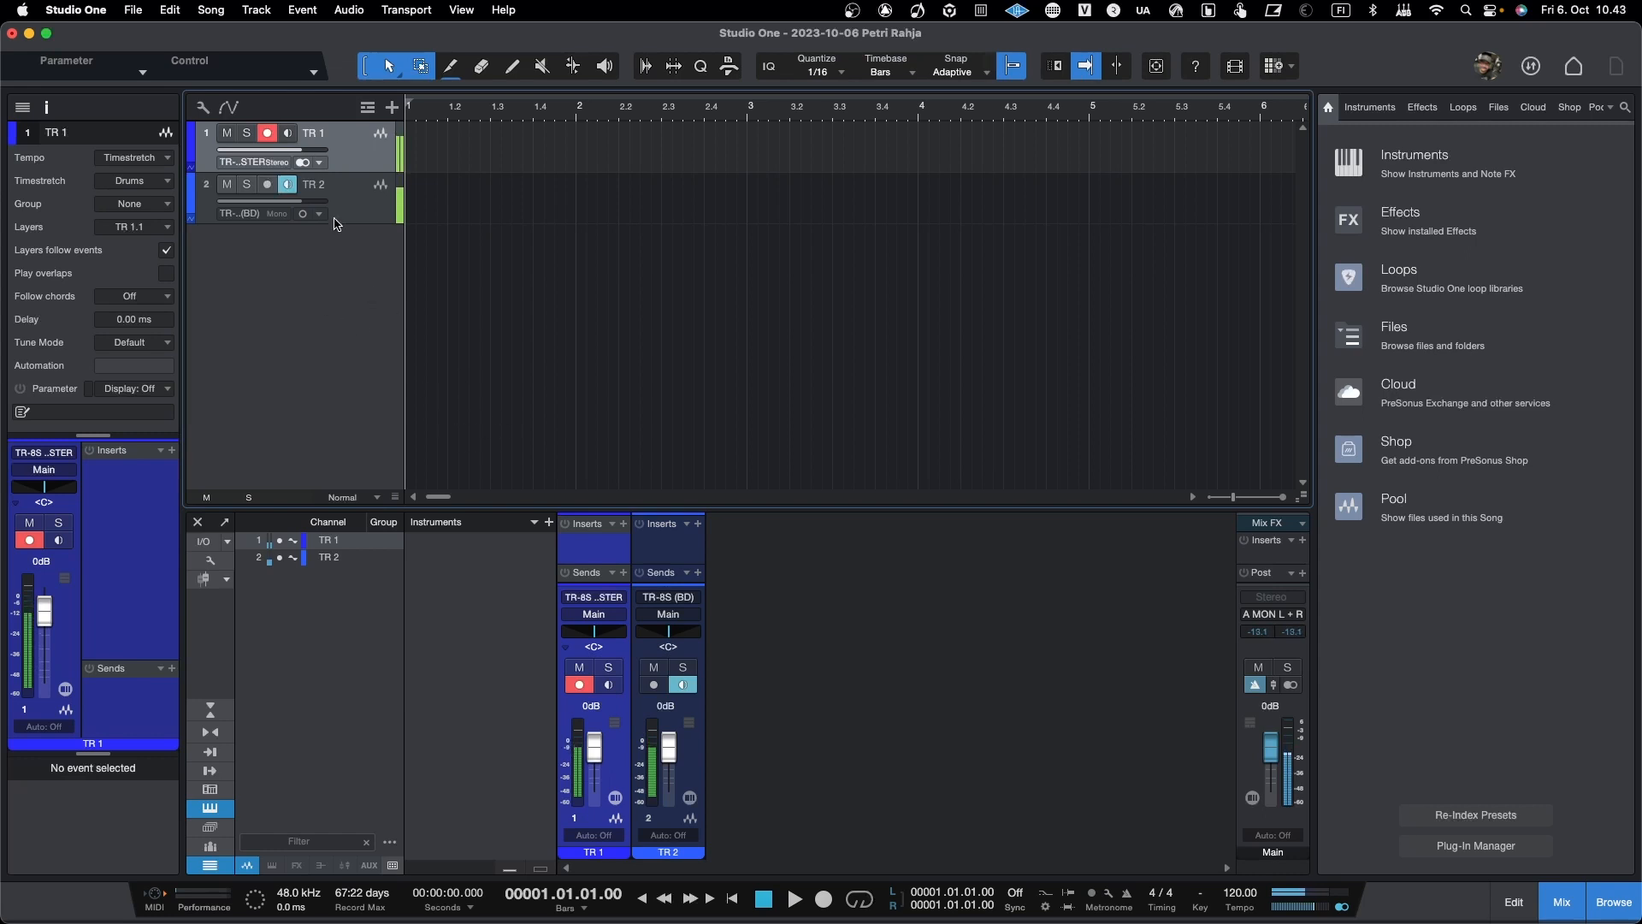
left_click(287, 184)
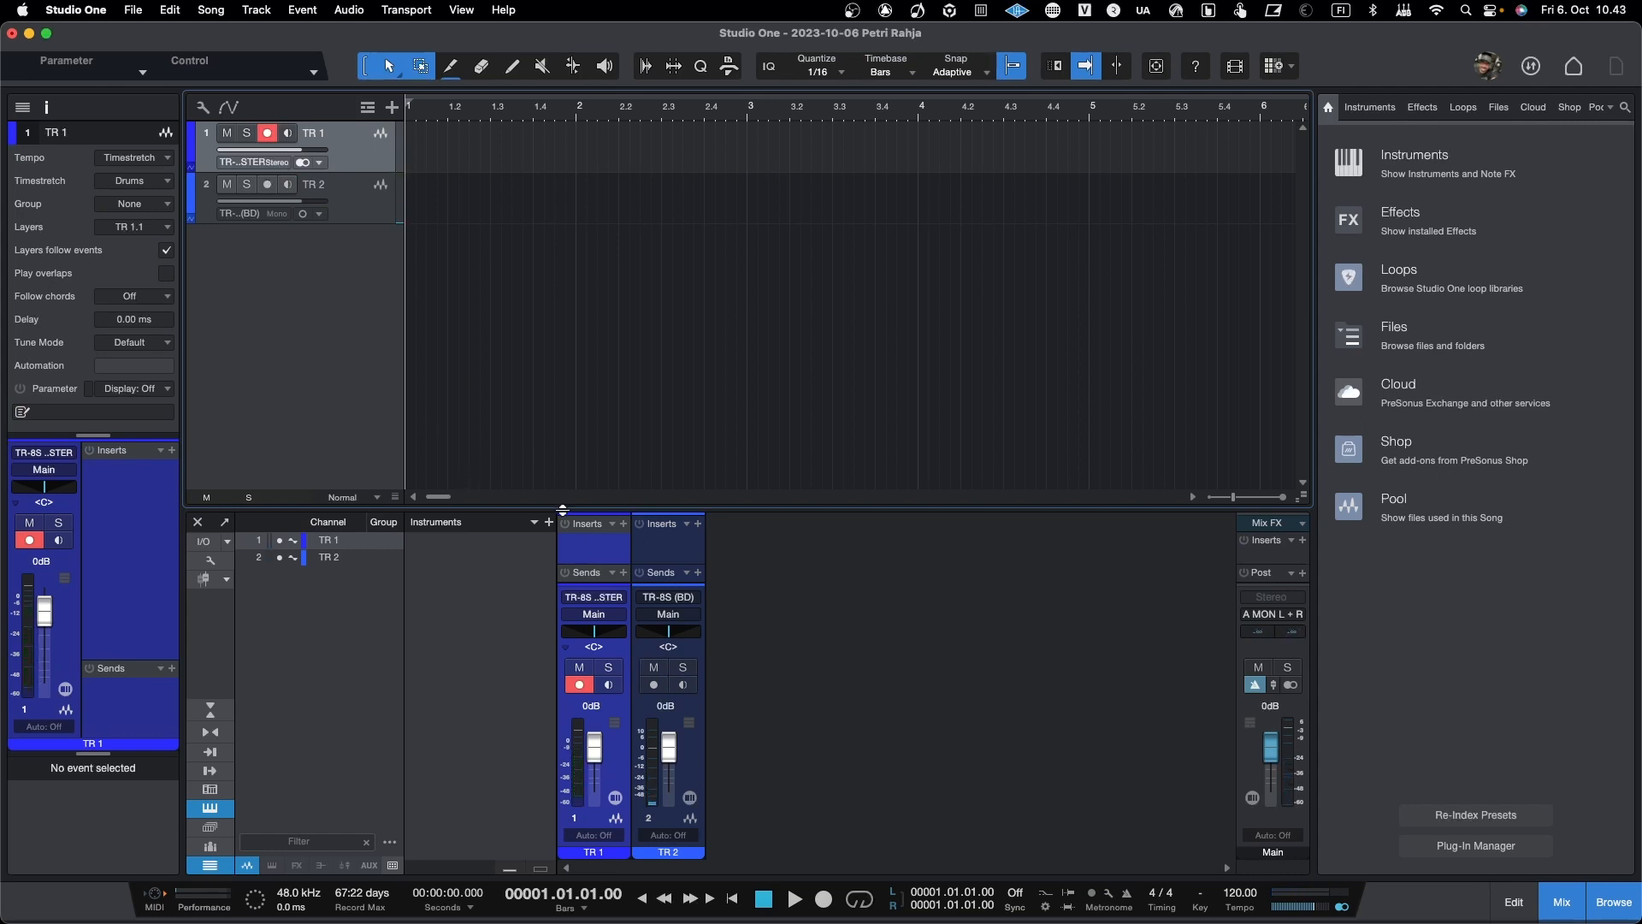
Step: Enlarge the mixer and try EH V256 SOUND as the output of TR 2, ending with the output set to VIRUS FX IN
left_click_drag(562, 507, 562, 367)
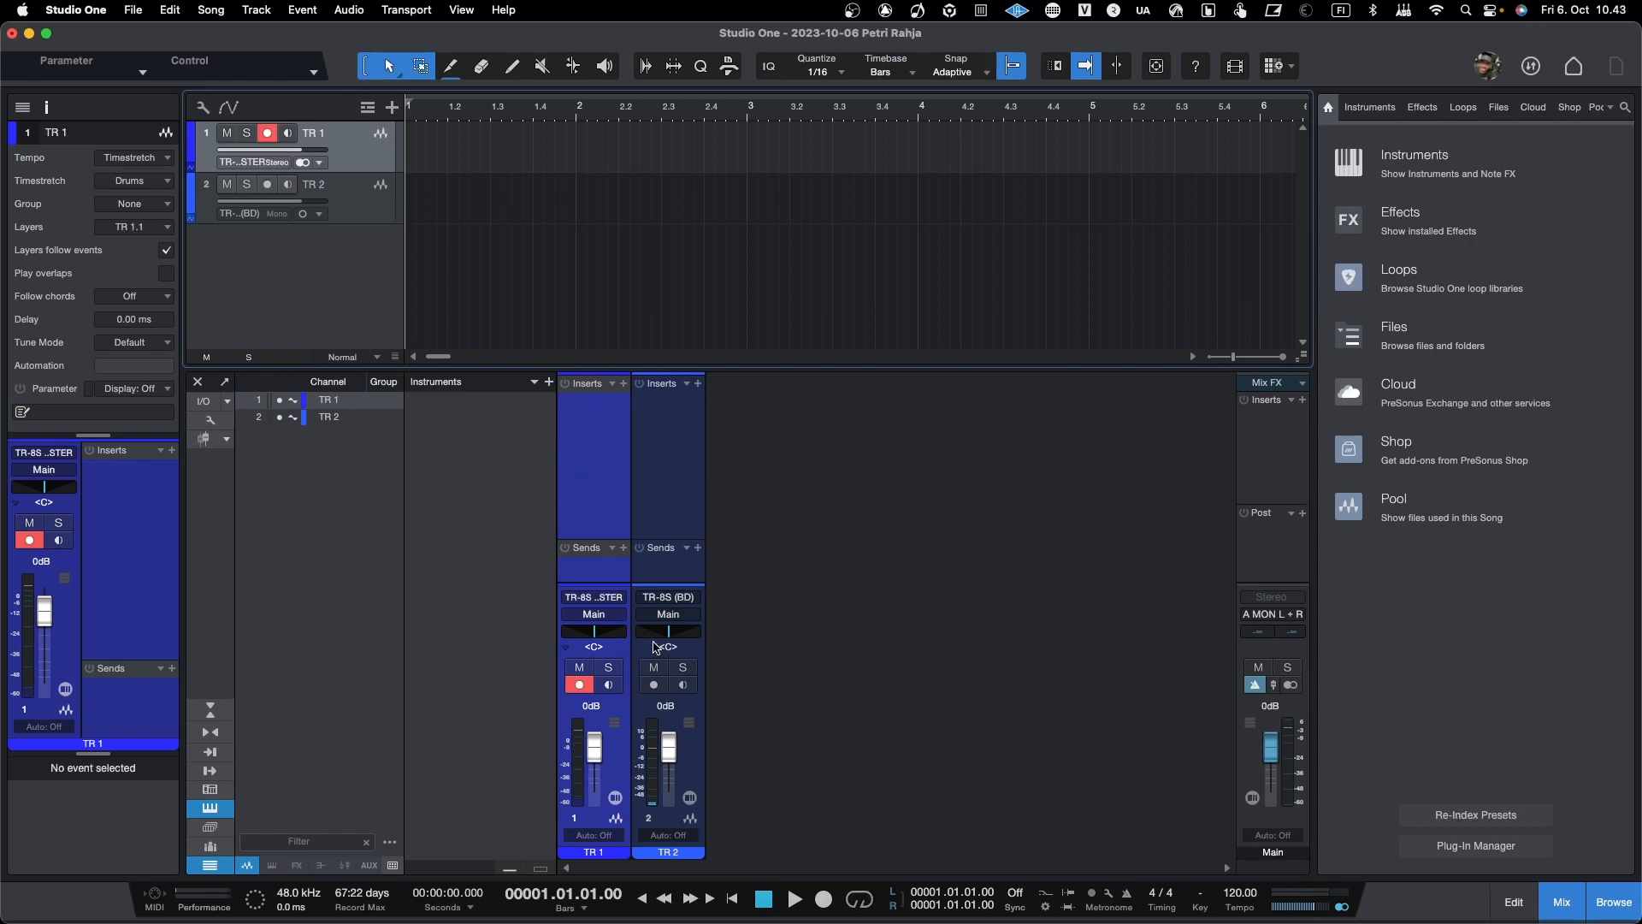
left_click(681, 622)
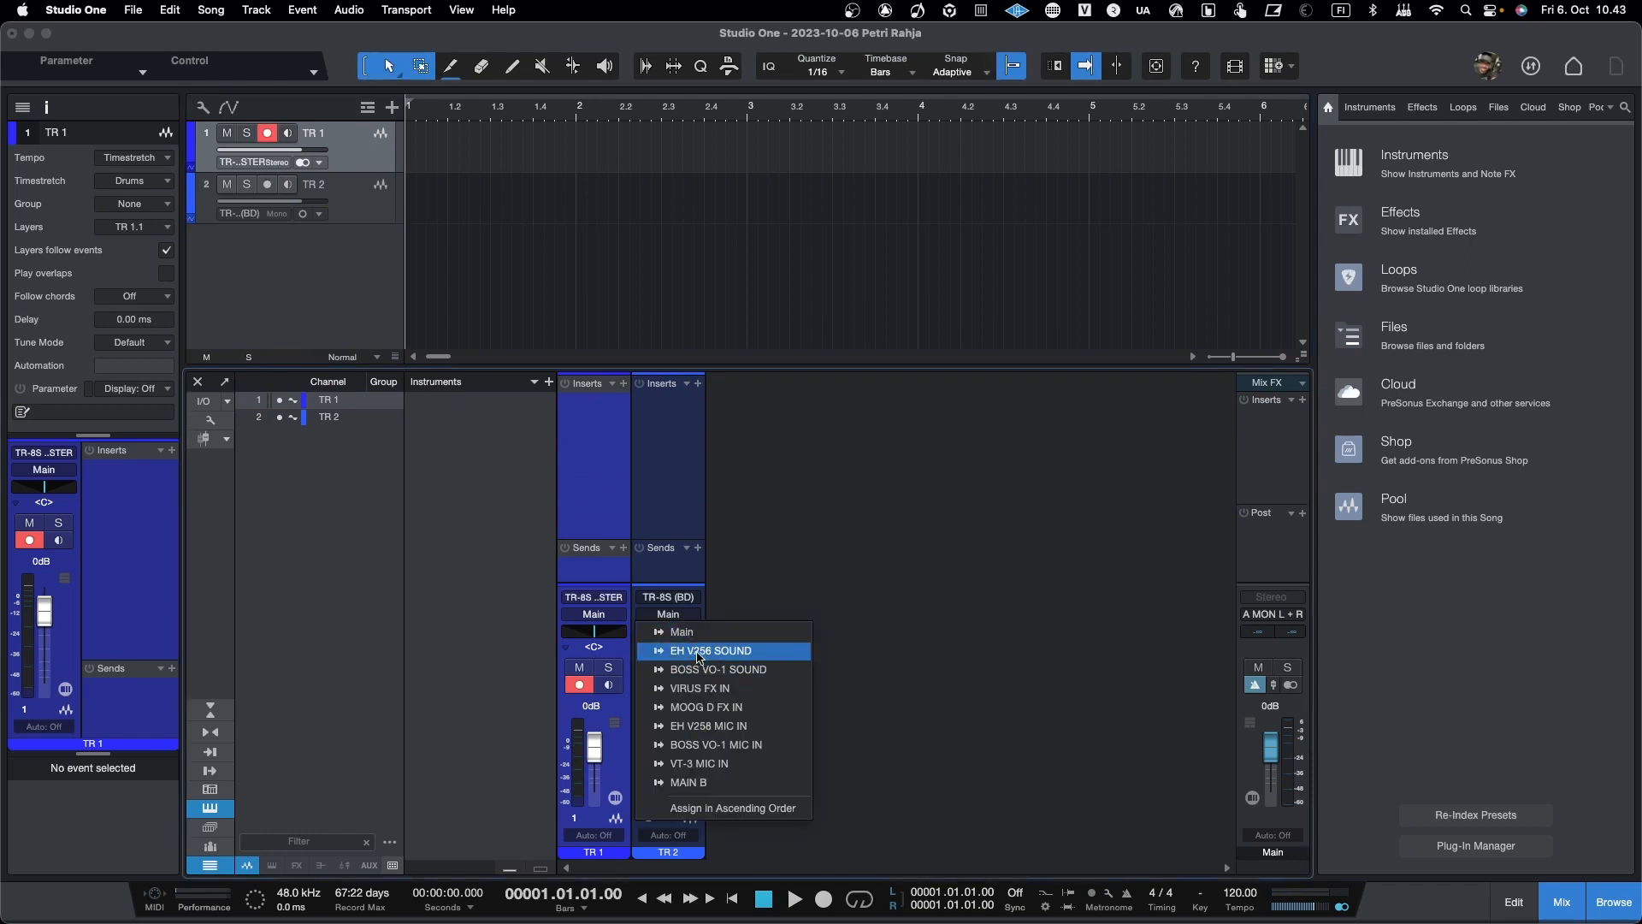
left_click(698, 655)
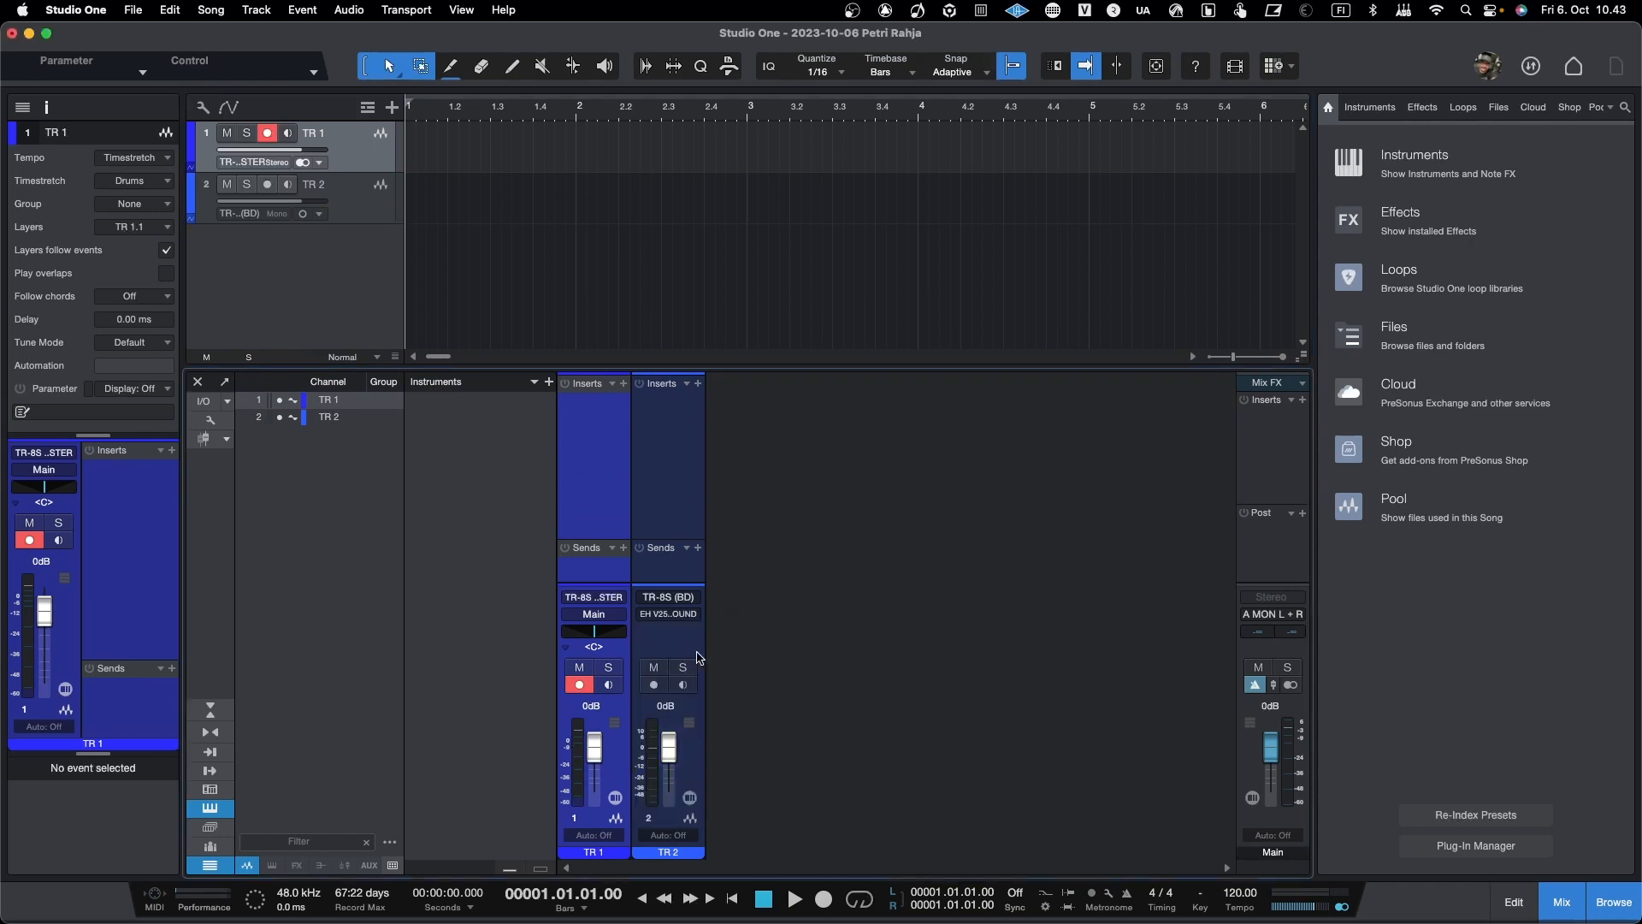
left_click(668, 617)
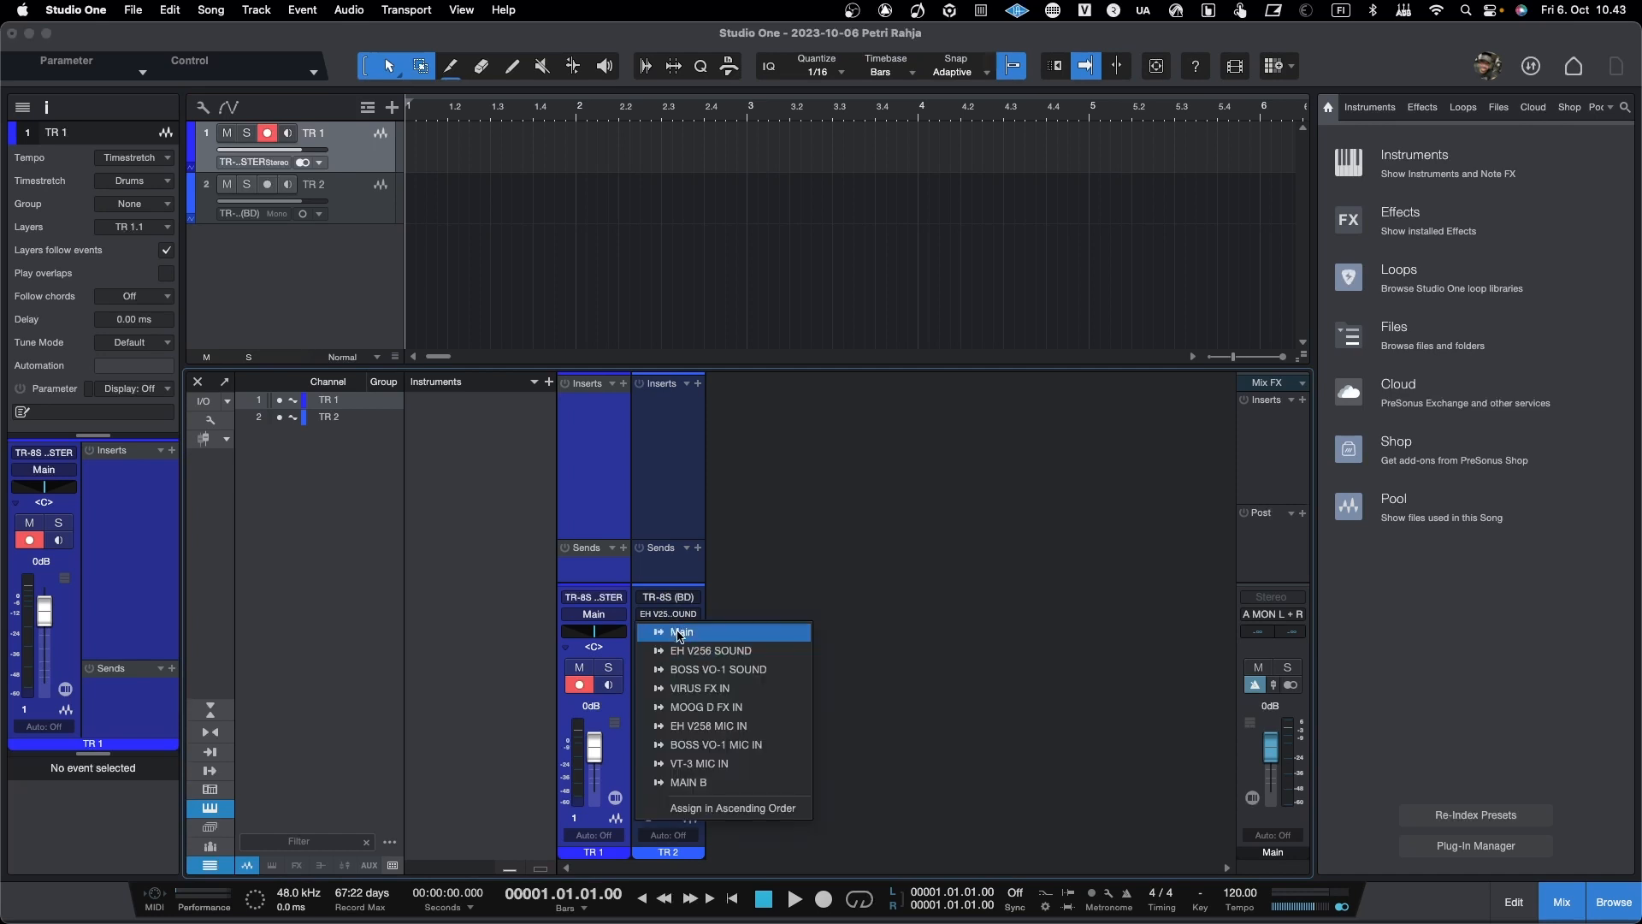
left_click(711, 689)
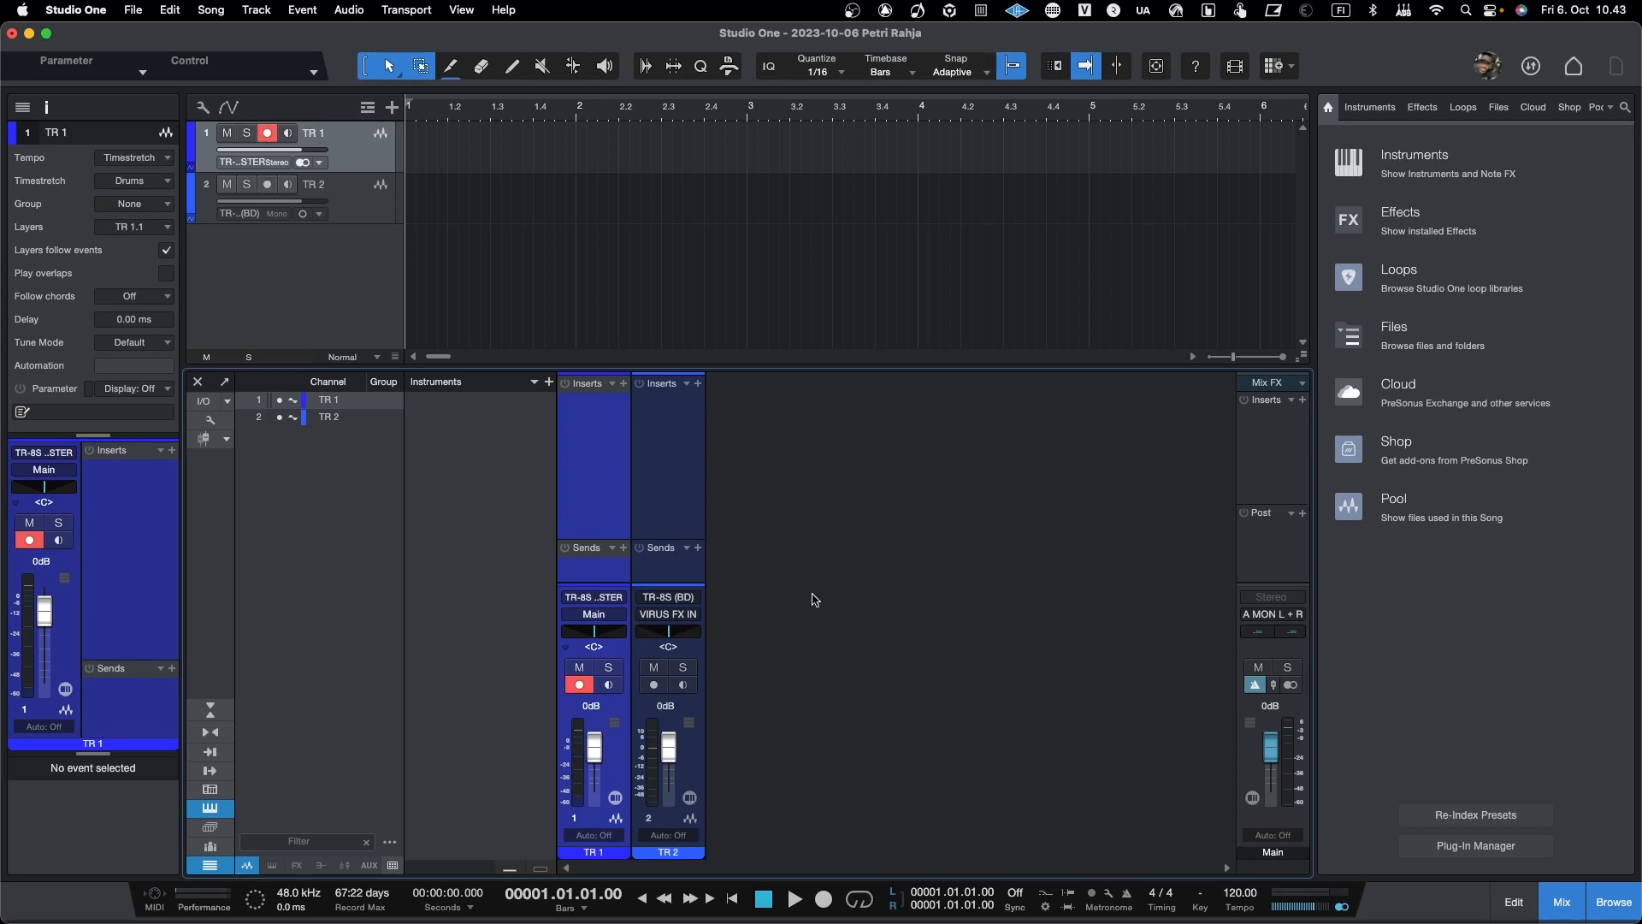
left_click(677, 614)
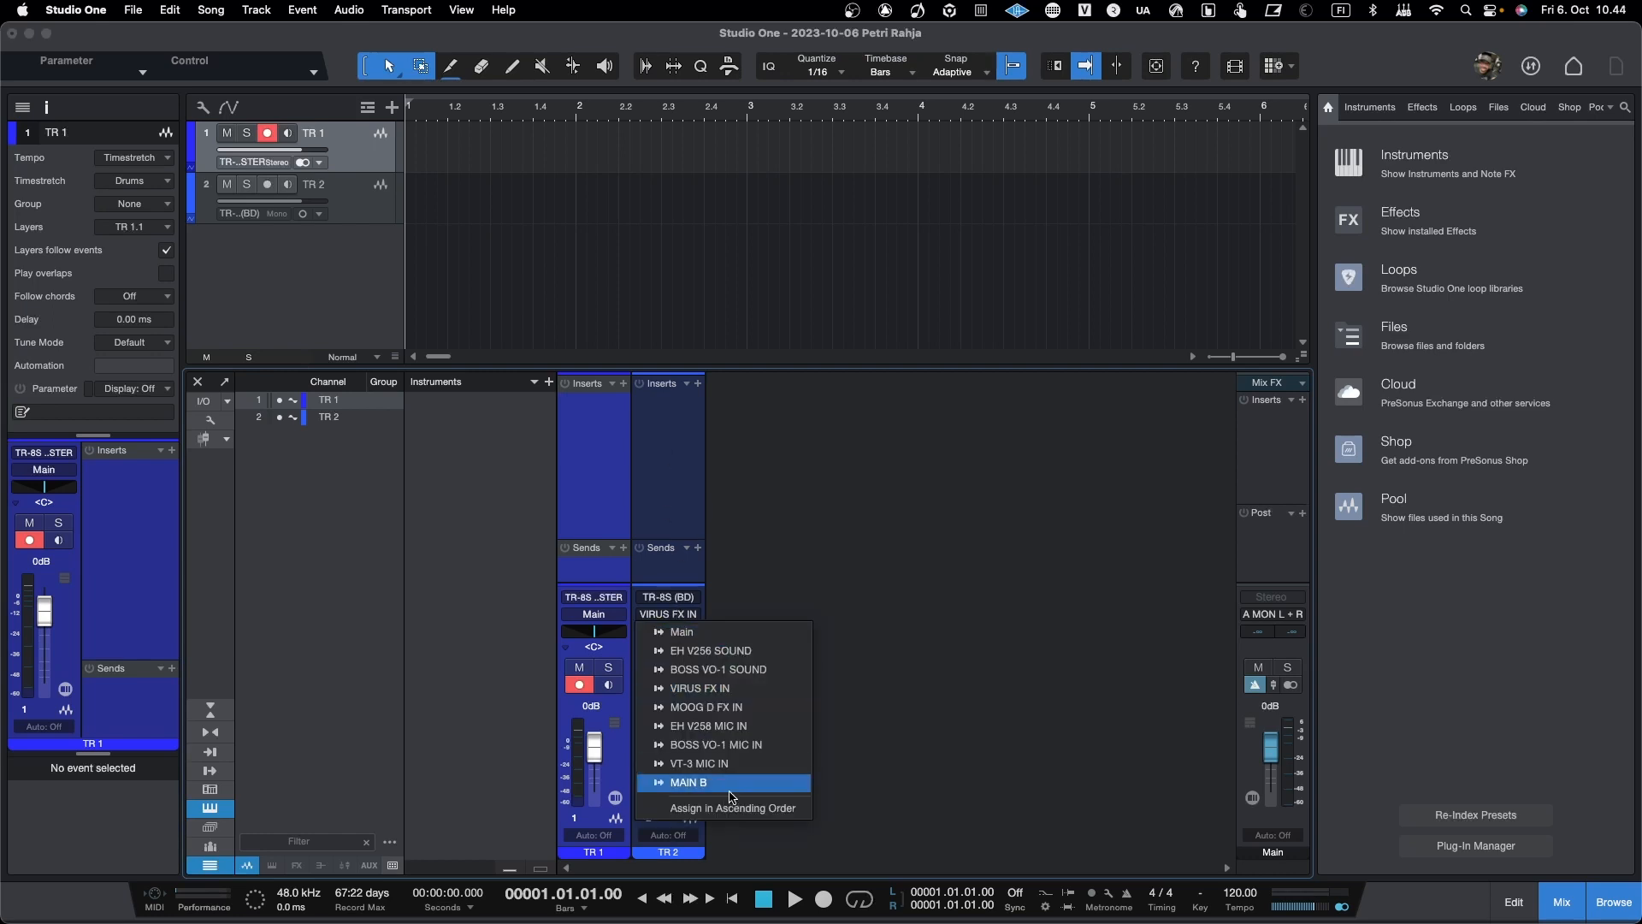
left_click(804, 532)
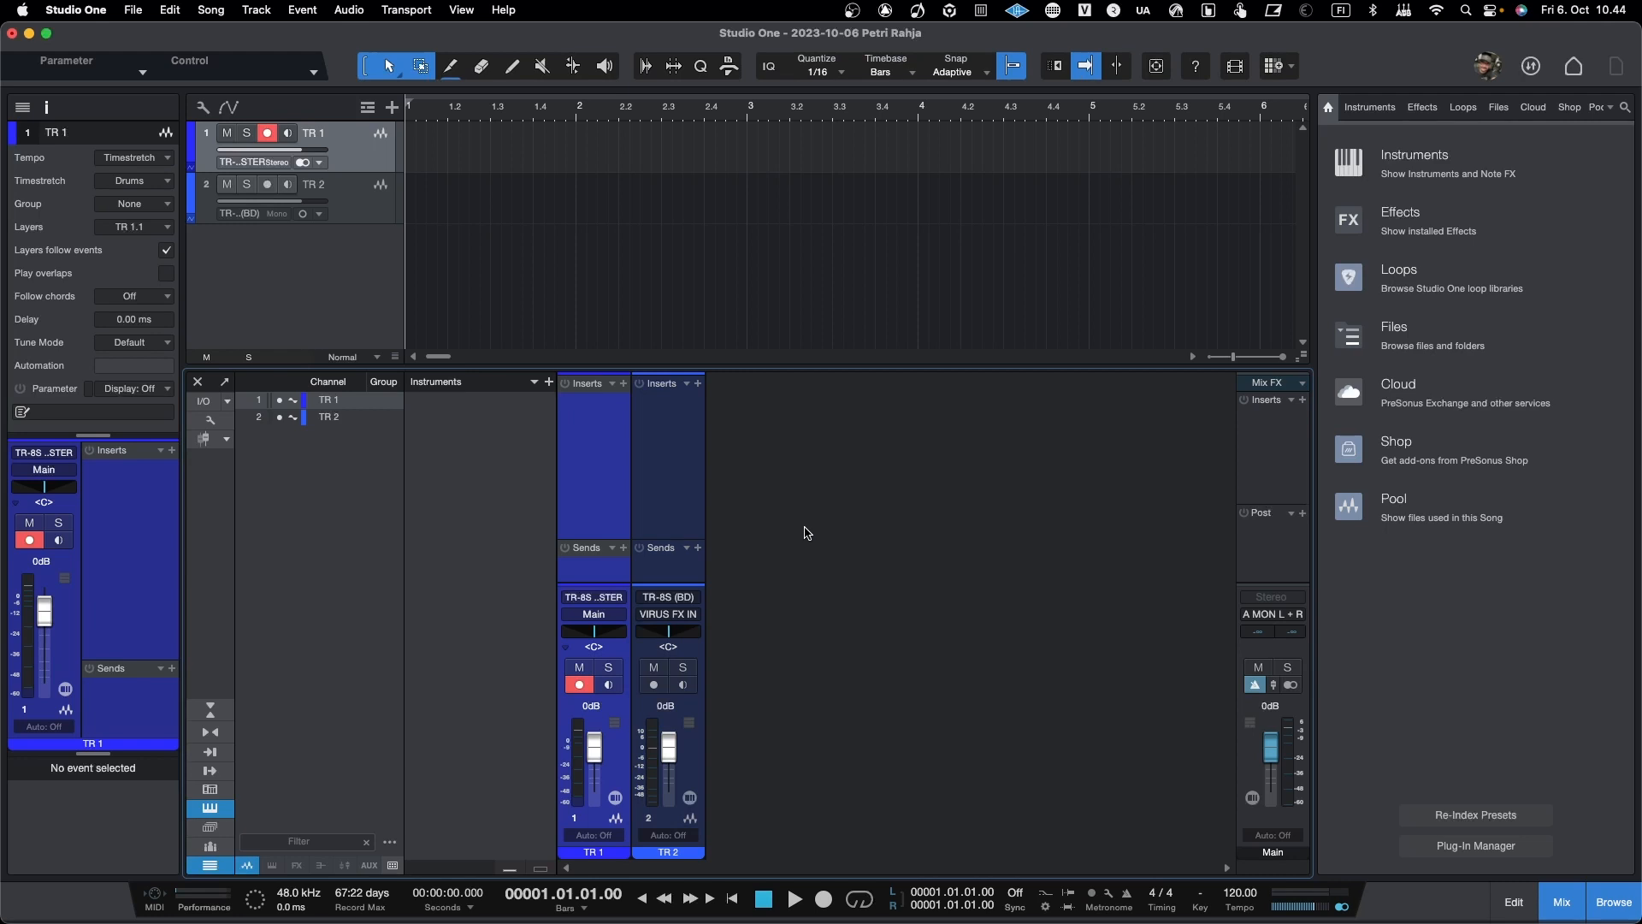